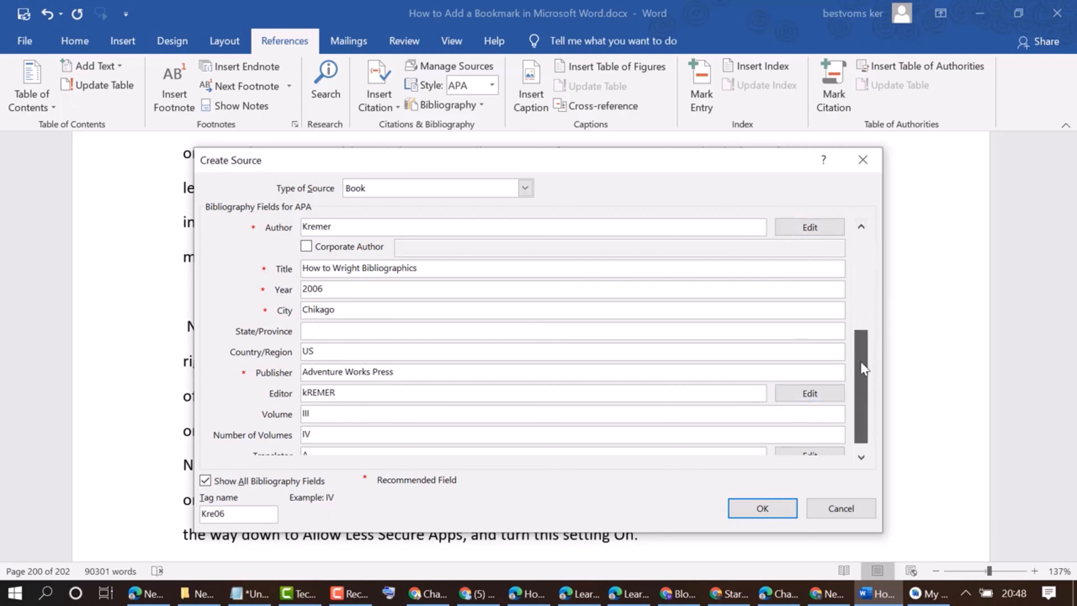
Finish the new book source's fields and save it, inserting its citation at the cursor
left_click(738, 414)
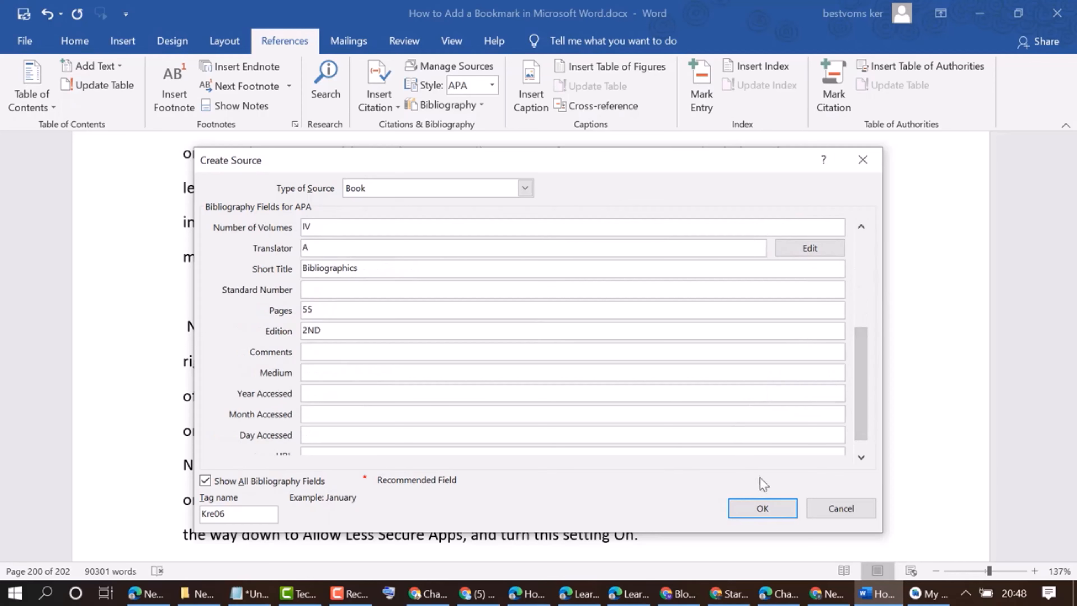
left_click(762, 507)
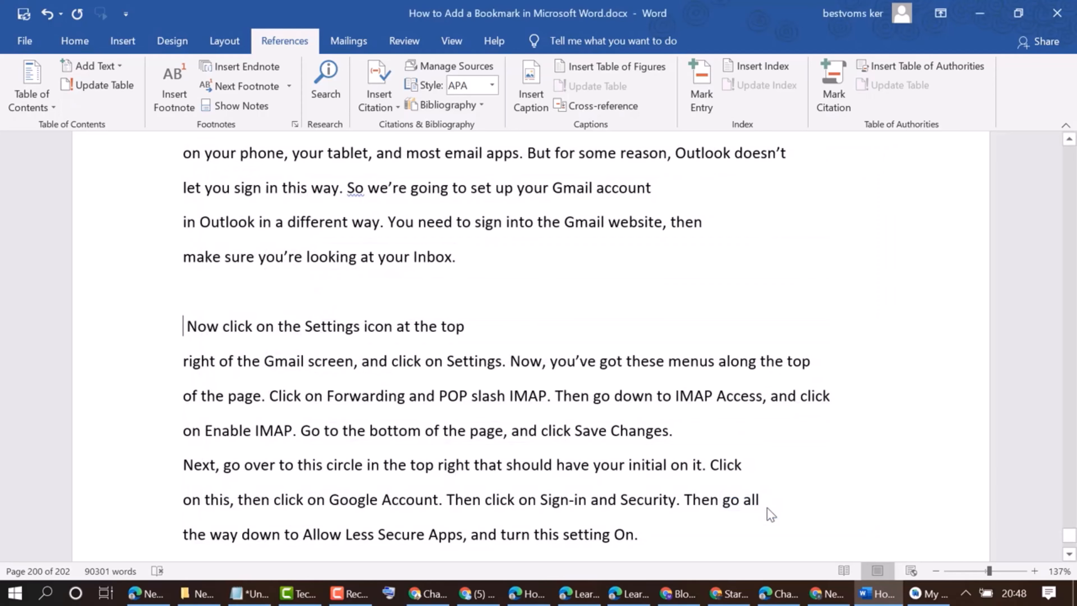
Insert a citation of the existing book source on the empty line above the paragraph
scroll(355, 298, "up", 2)
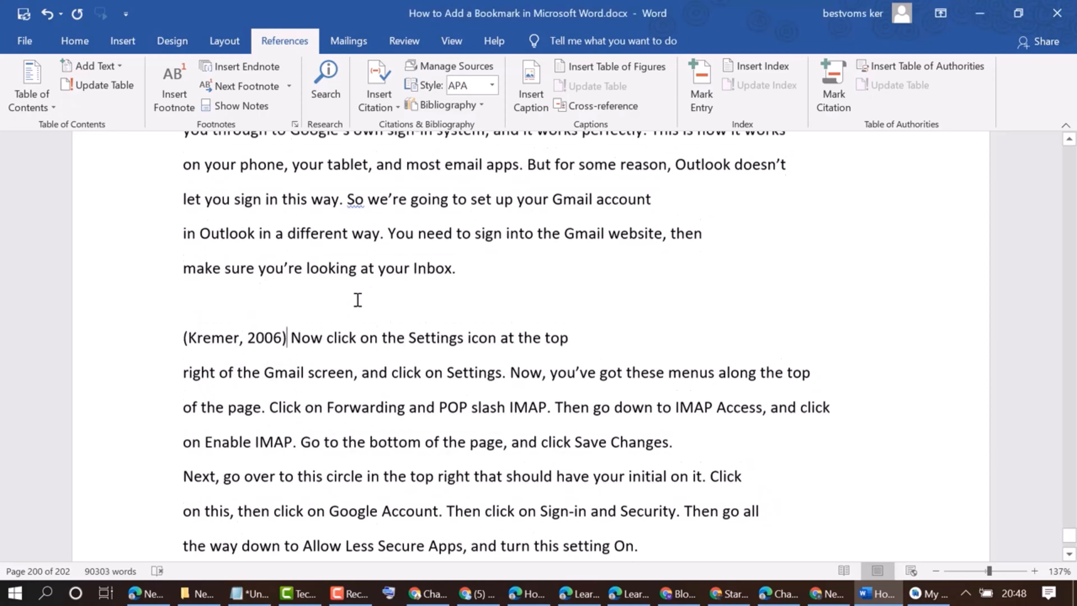
scroll(358, 297, "down", 1)
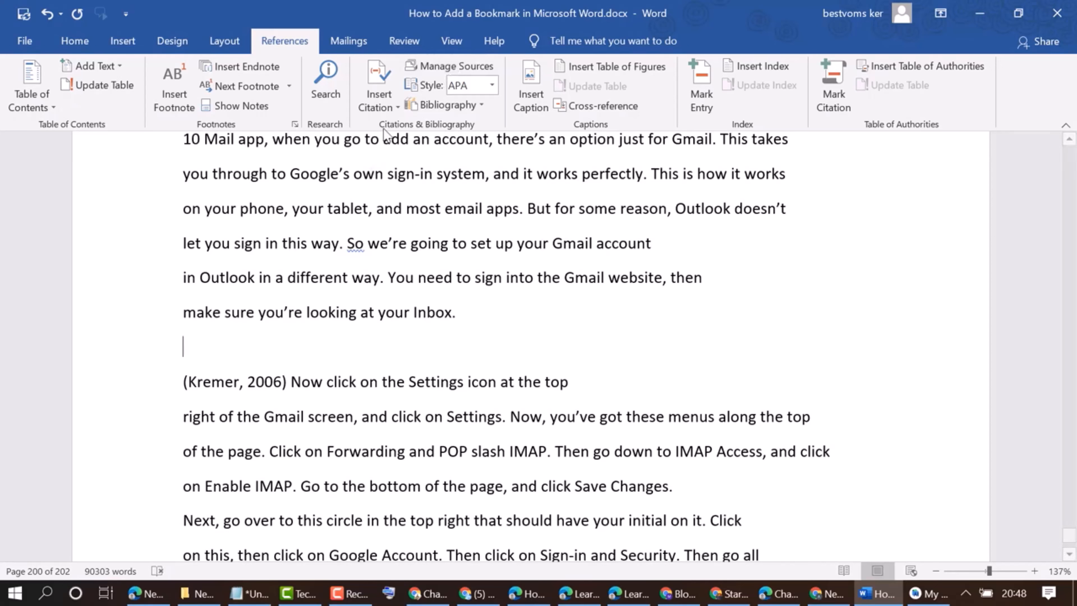
left_click(383, 76)
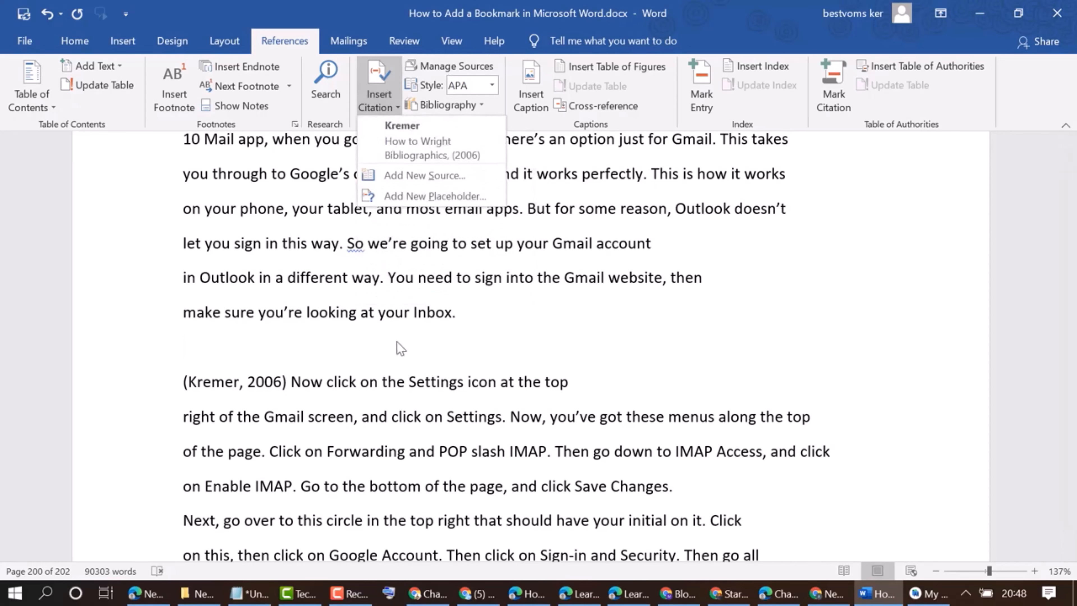
left_click(371, 280)
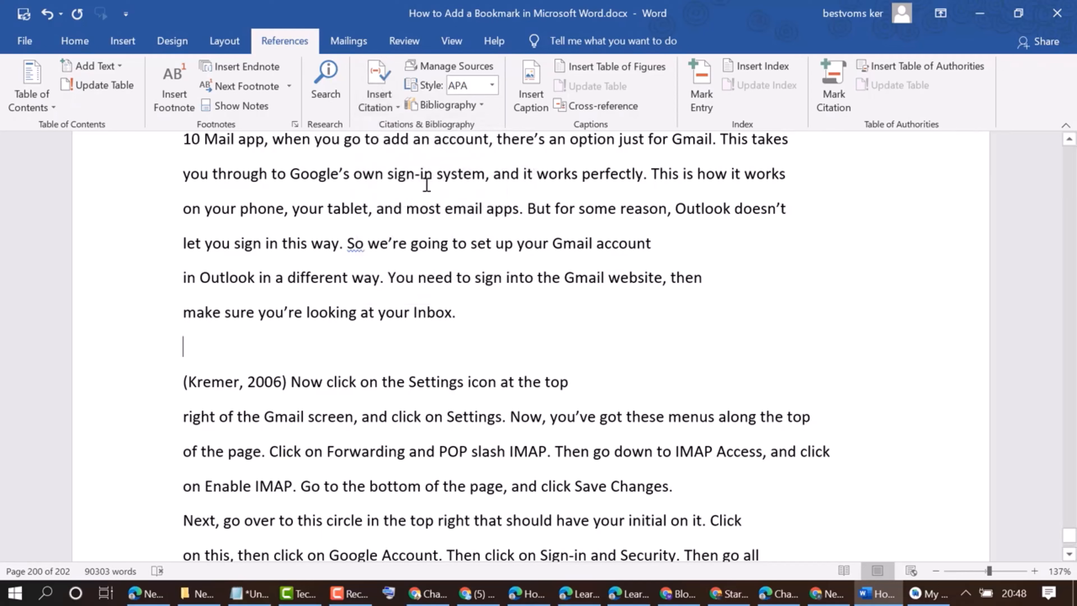
left_click(379, 95)
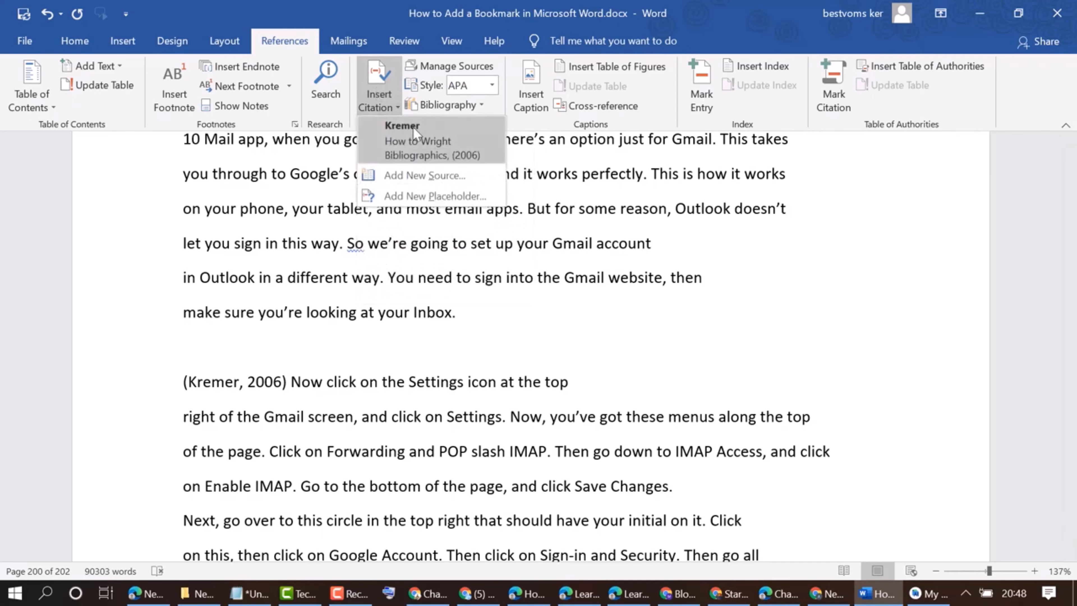
left_click(428, 140)
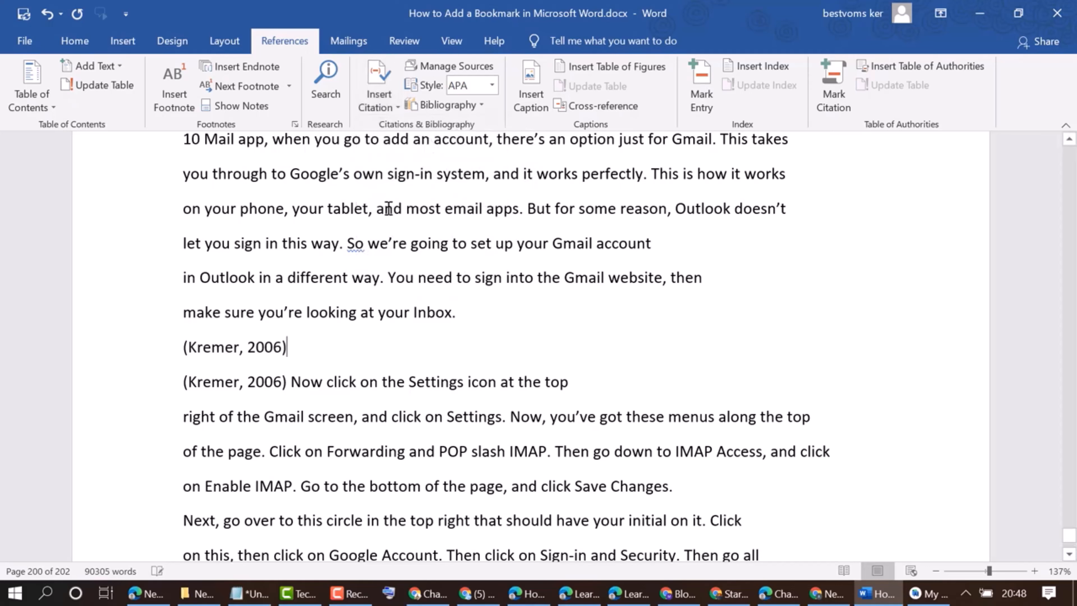
Update all citations and the bibliography from the new citation's options
left_click(254, 350)
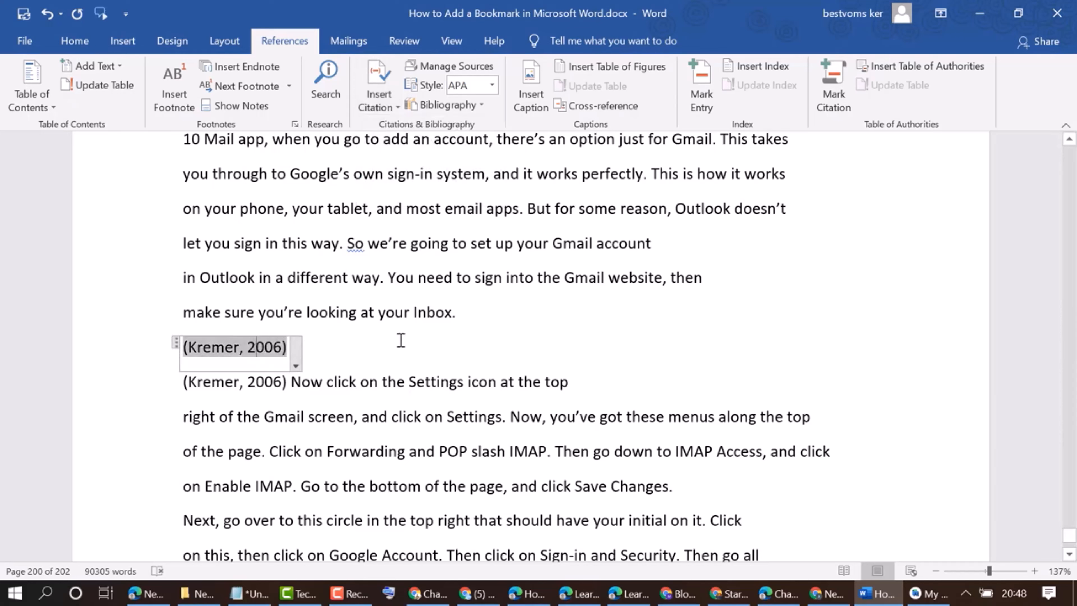
left_click(355, 380)
left_click(269, 355)
left_click(301, 424)
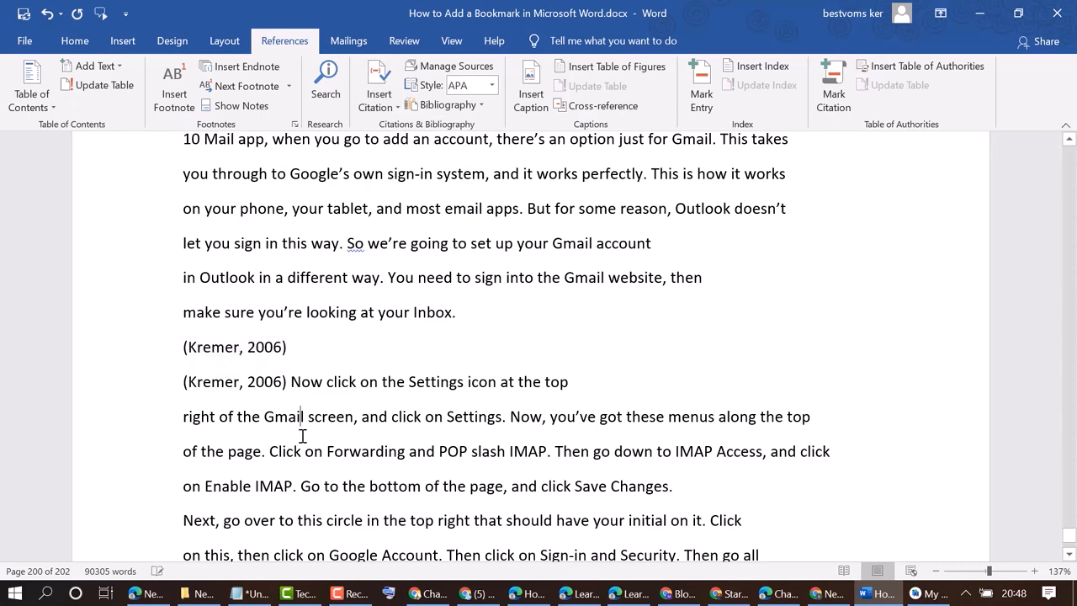
left_click(253, 350)
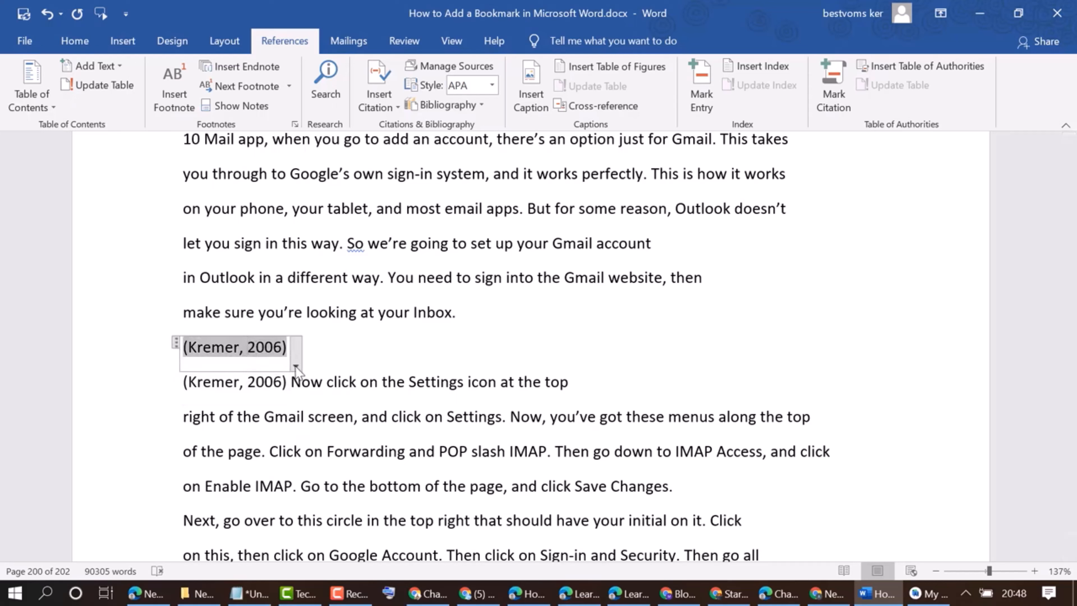
left_click(296, 366)
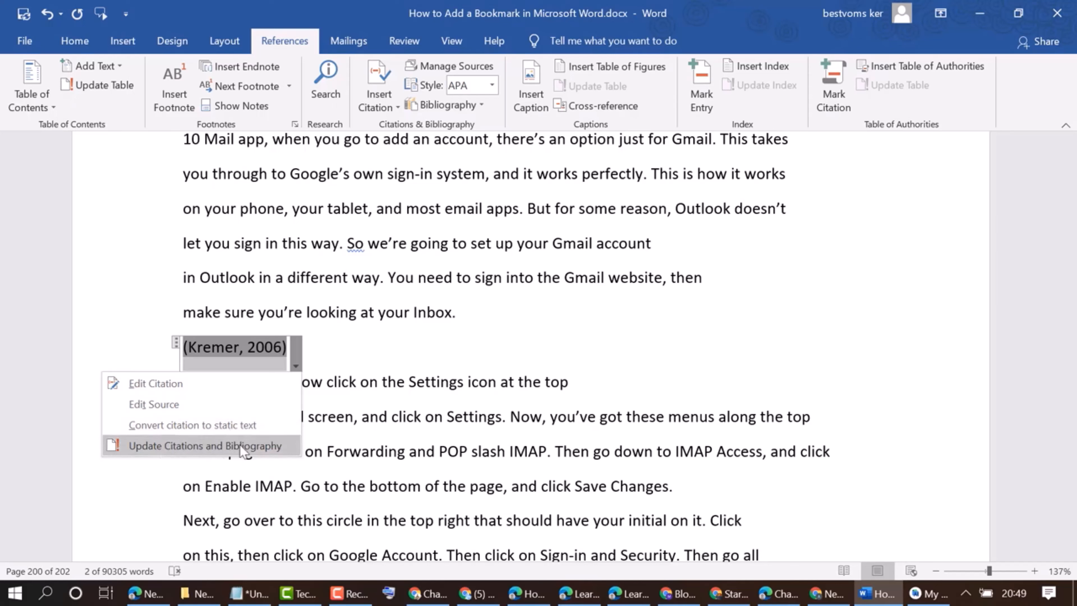
left_click(189, 425)
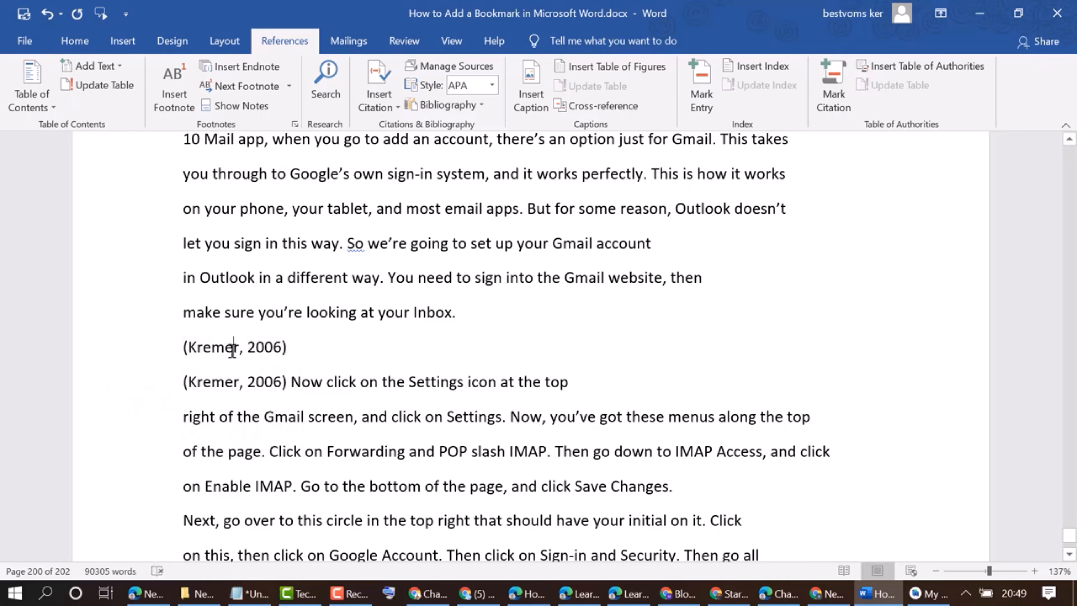
Highlight the new citation in yellow
triple_click(240, 350)
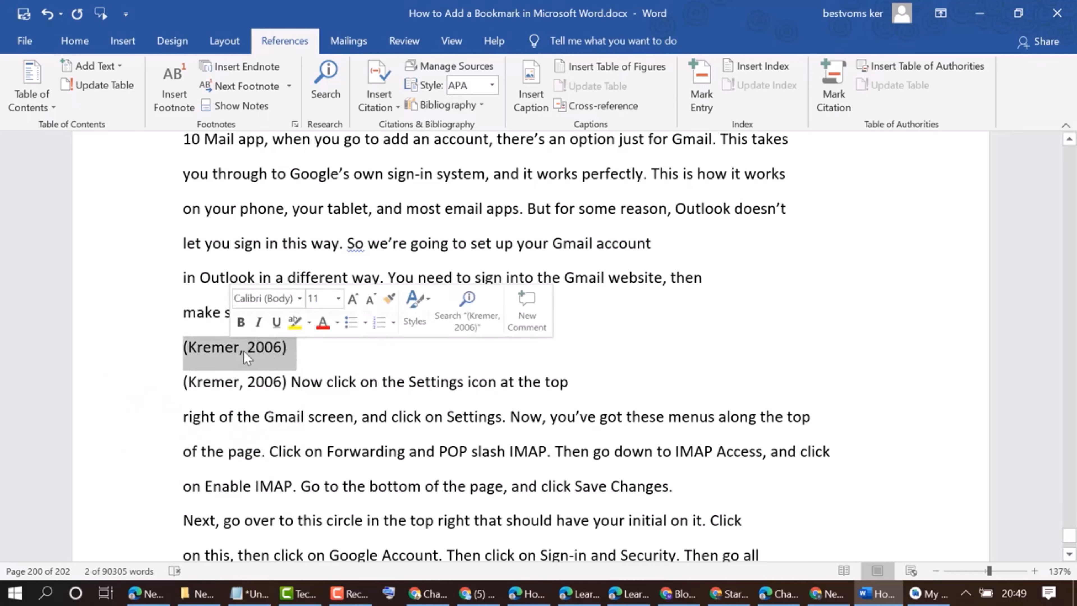
left_click(294, 322)
left_click(293, 401)
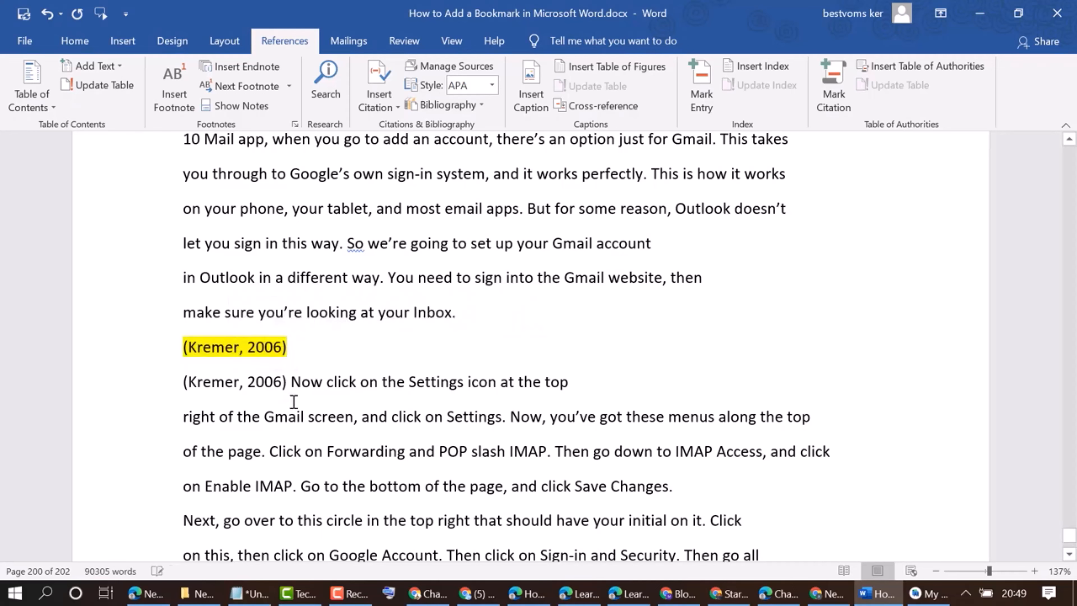
right_click(233, 346)
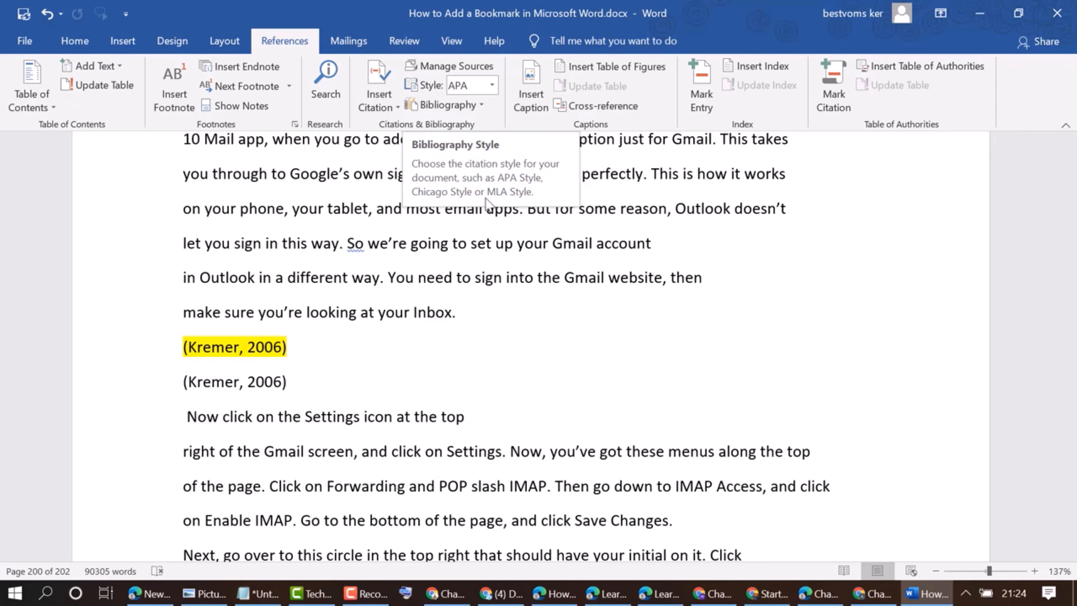
Browse the list of available citation styles
left_click(492, 85)
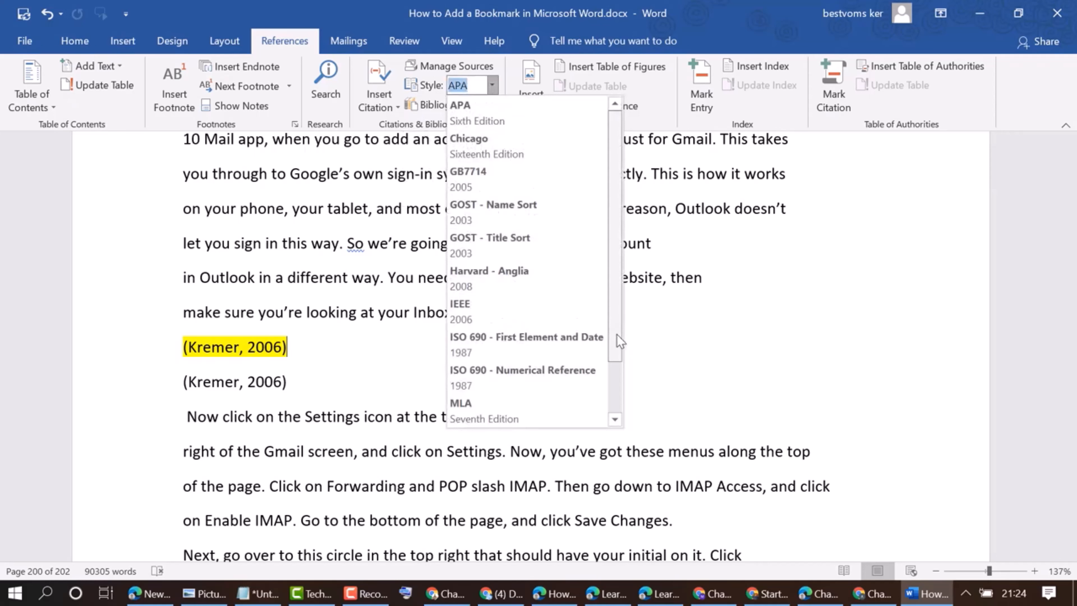
left_click_drag(614, 339, 631, 416)
scroll(598, 294, "up", 2)
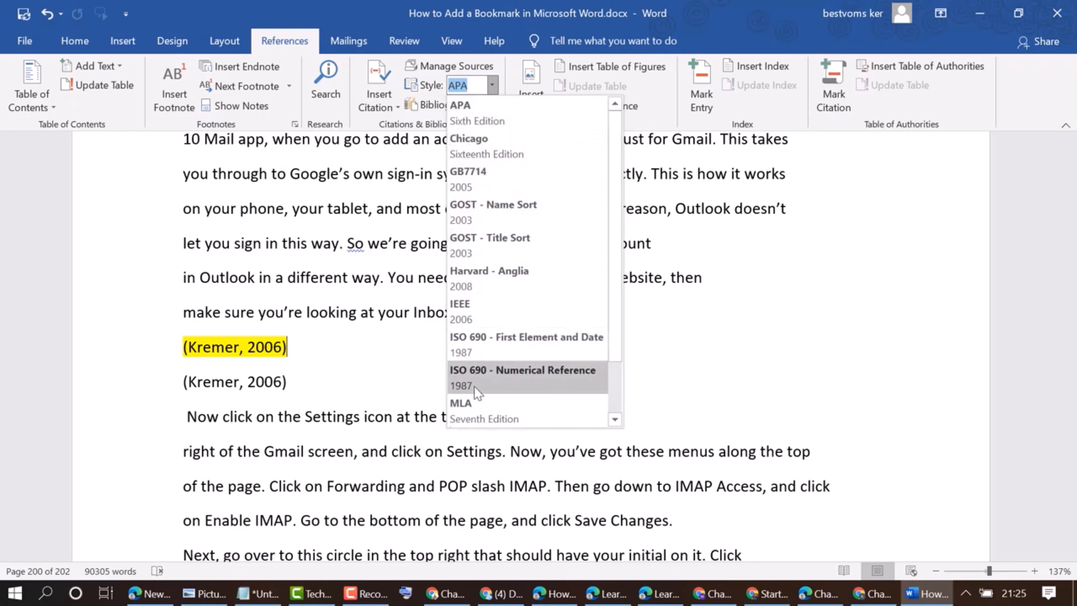
left_click(492, 86)
left_click(492, 86)
scroll(613, 387, "down", 2)
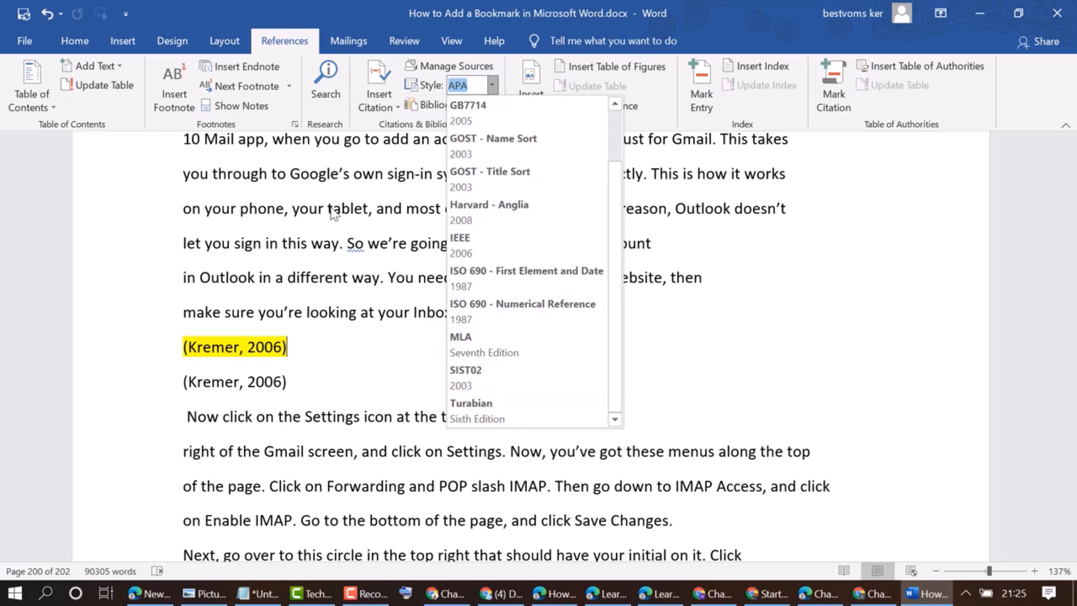
left_click(341, 229)
Switch the citation style to Chicago
triple_click(234, 347)
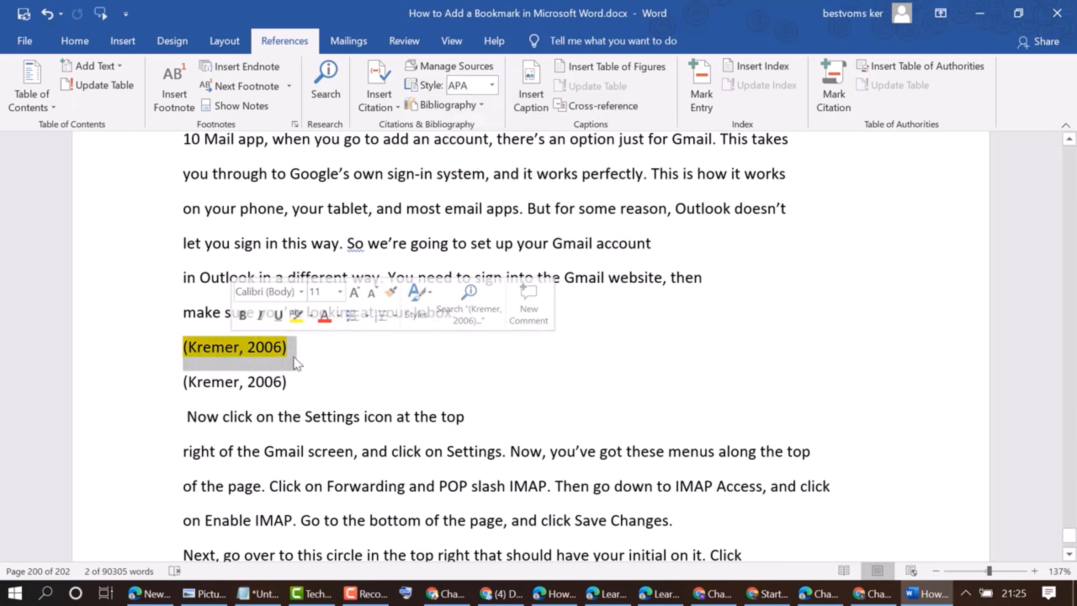
key("Right")
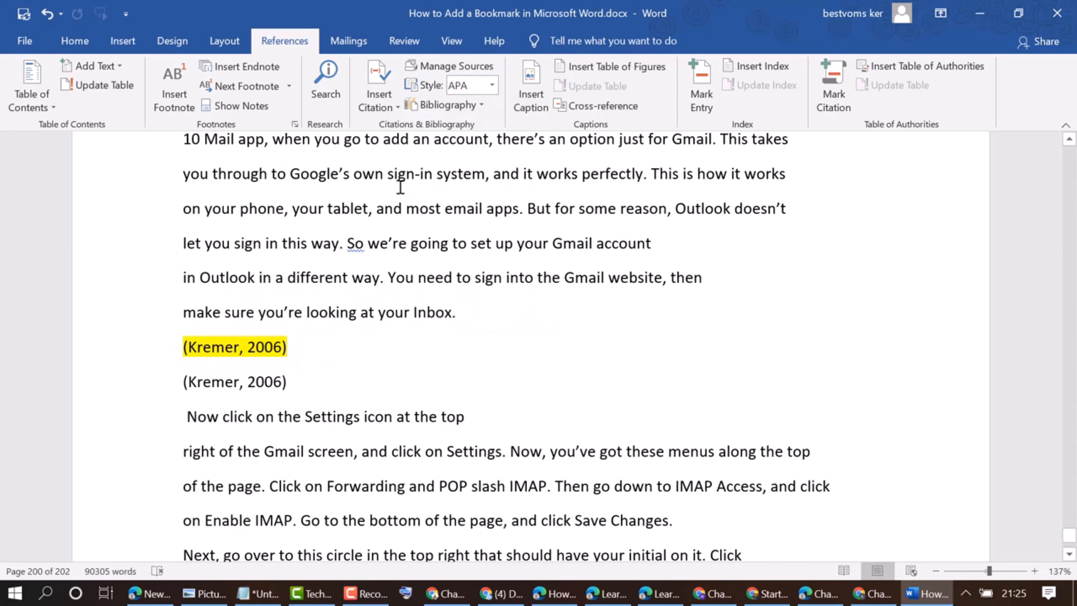
scroll(400, 186, "down", 1)
left_click(491, 86)
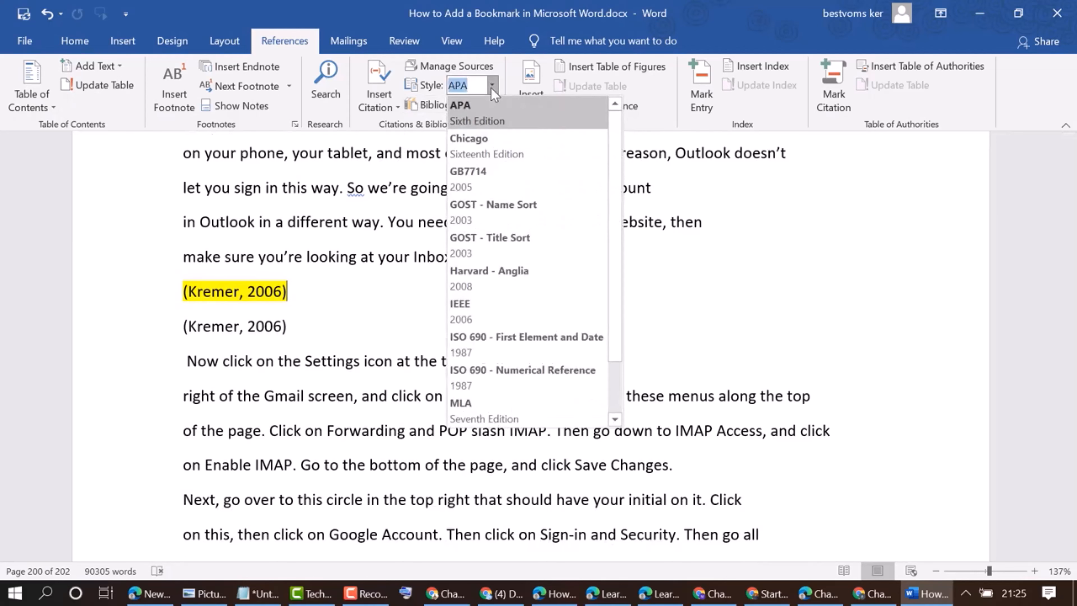
left_click(462, 153)
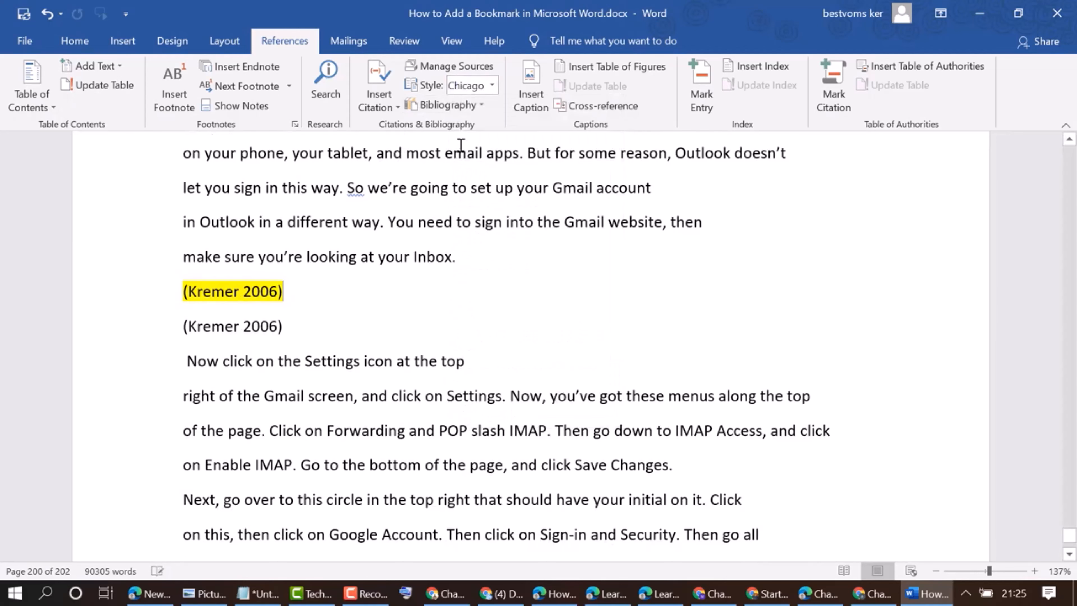
Switch the citation style to GOST - Name Sort and then to Harvard - Anglia
left_click(486, 88)
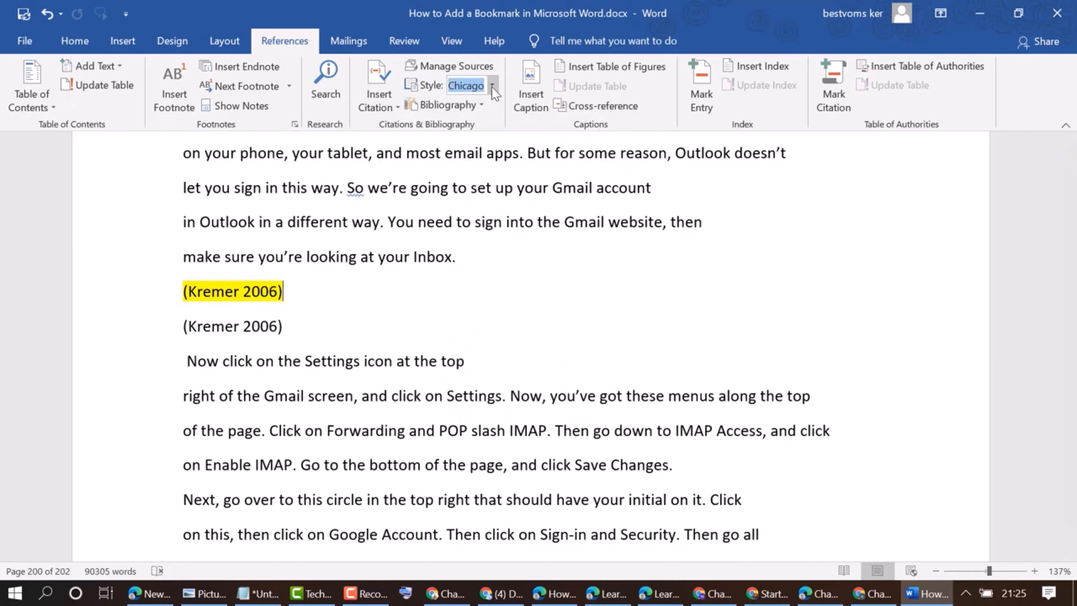
left_click(491, 86)
left_click(478, 205)
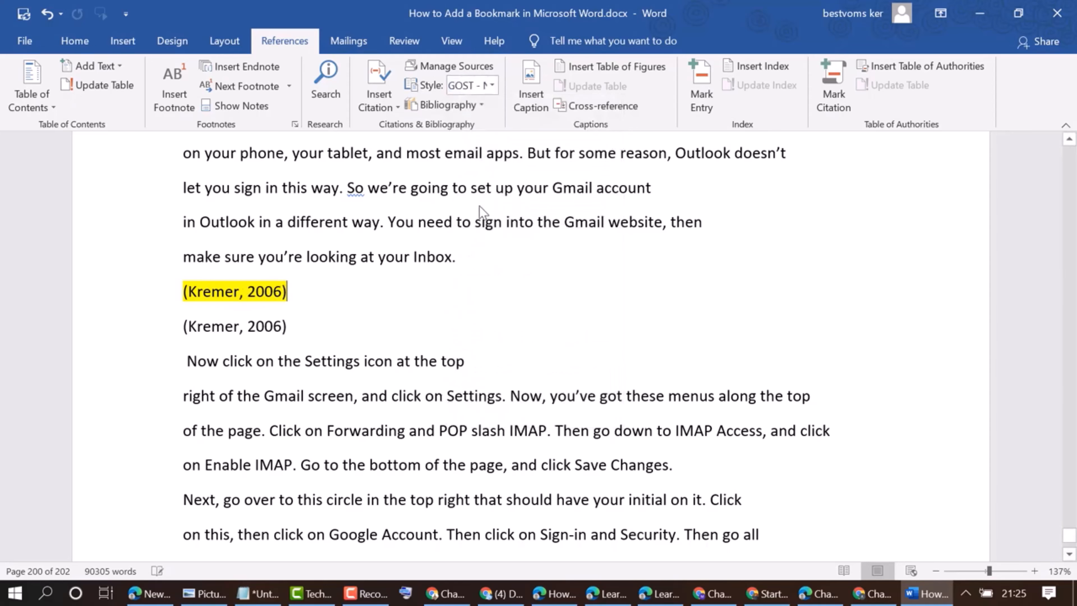
left_click(493, 86)
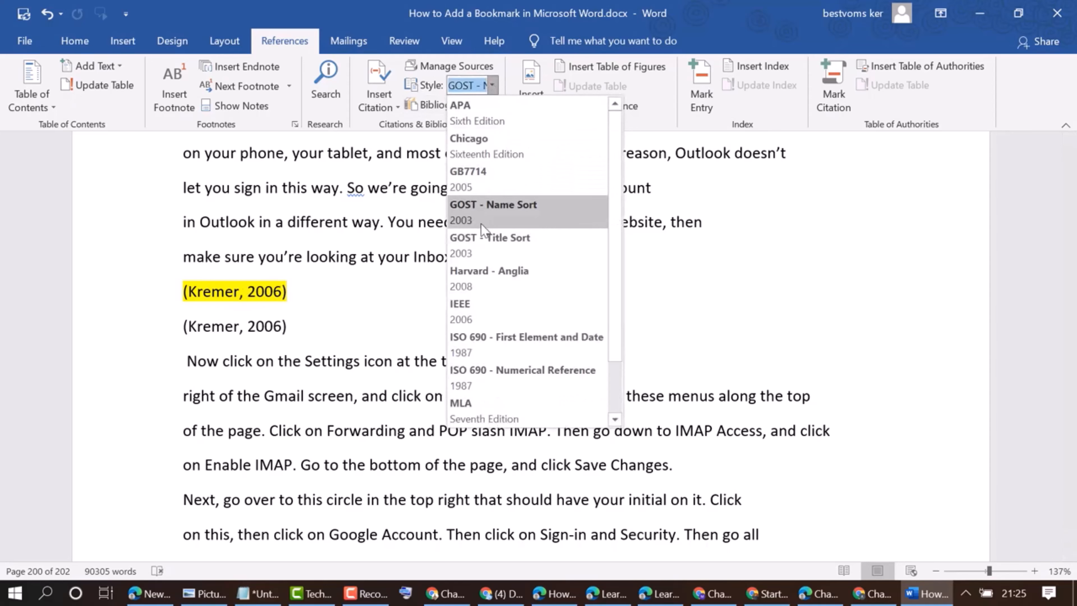
left_click(481, 278)
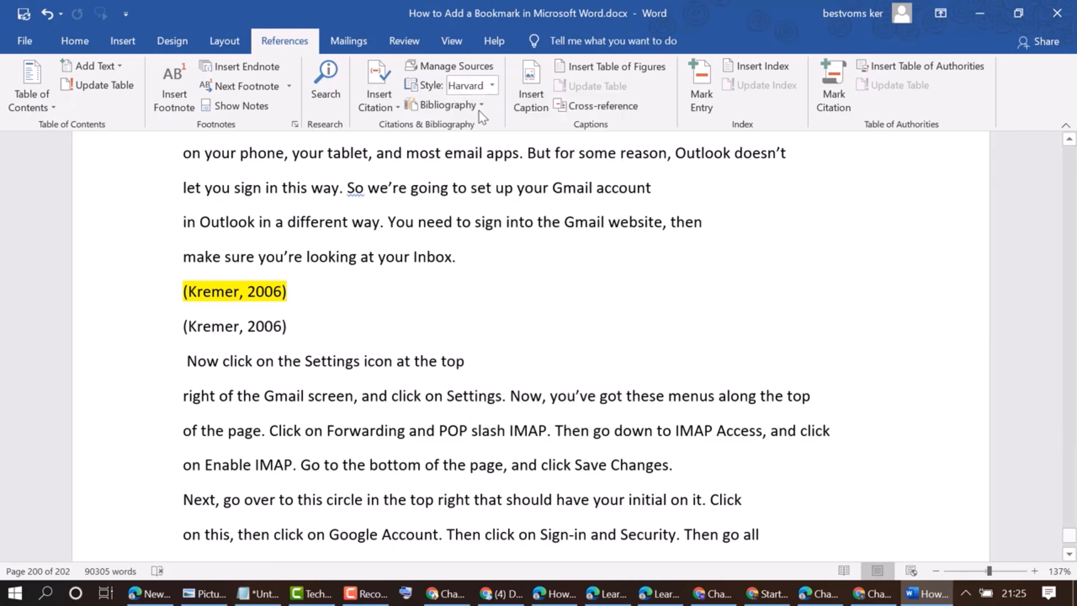
Switch the citation style to ISO 690 - First Element and Date
left_click(491, 85)
left_click(474, 339)
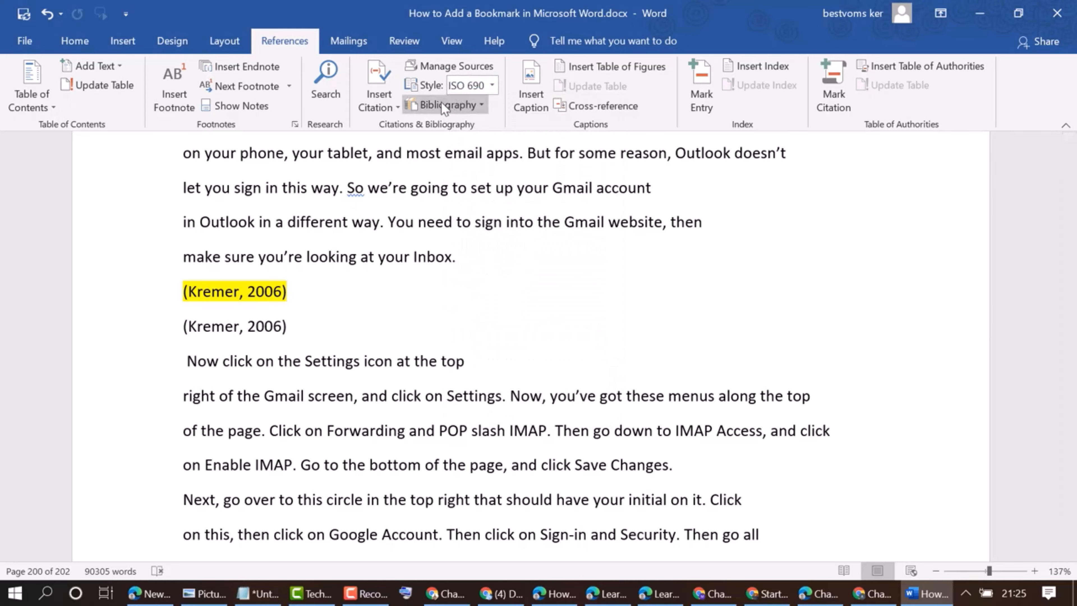
Insert a plain bibliography below the highlighted citation
left_click(481, 104)
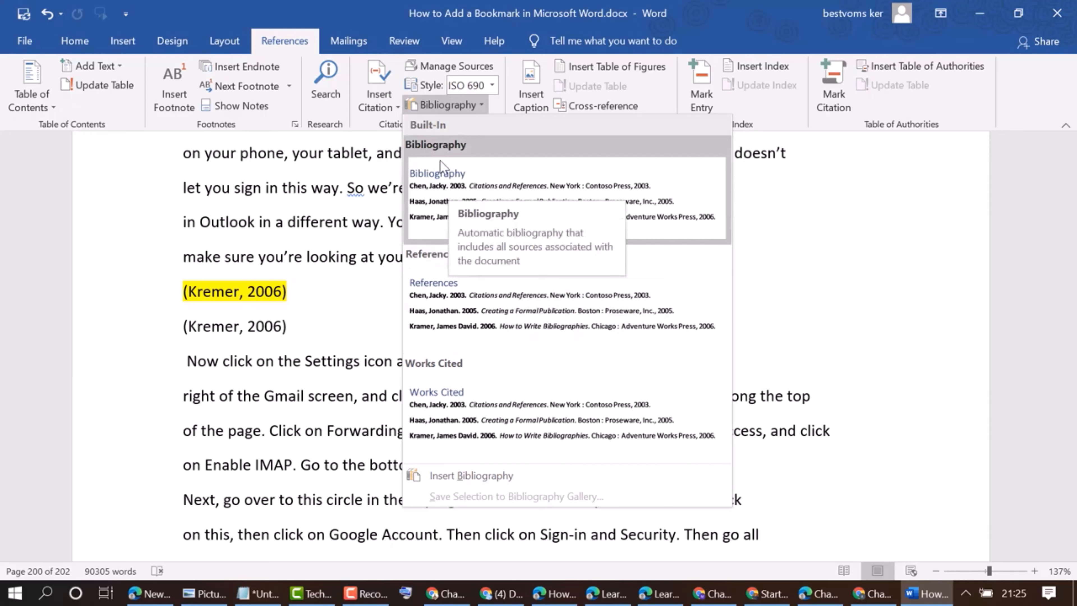
left_click(458, 475)
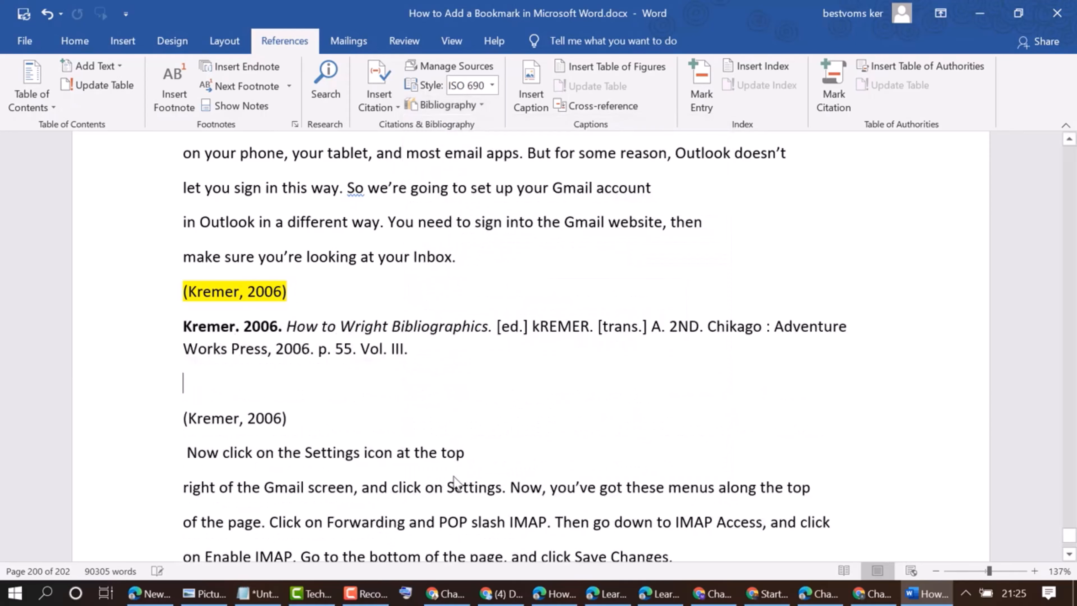
left_click_drag(185, 325, 386, 344)
left_click(423, 406)
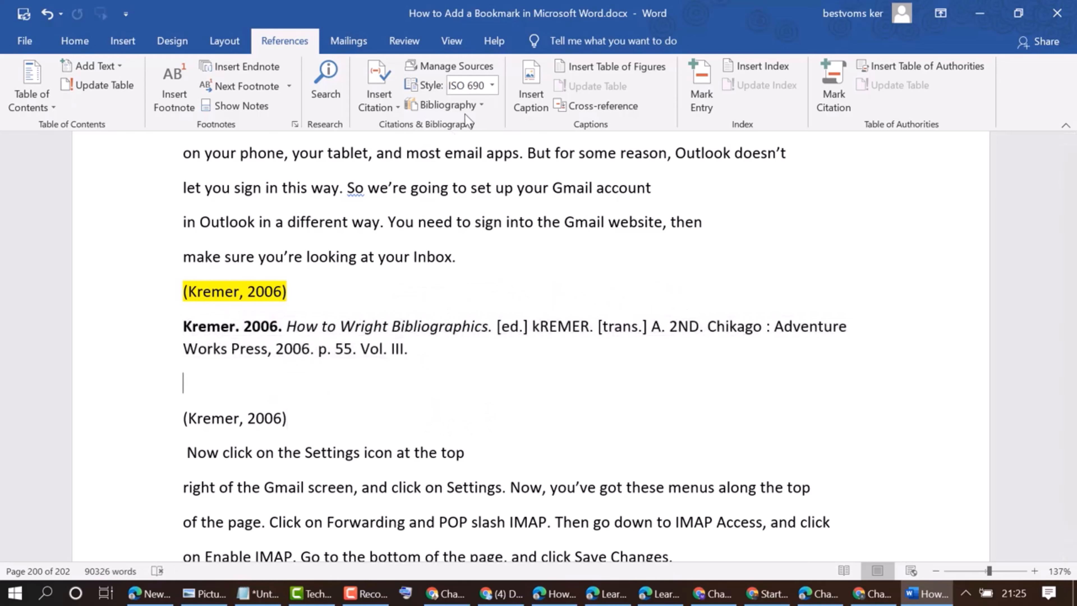
Insert the built-in Bibliography block with its heading below the plain bibliography entry
left_click(458, 110)
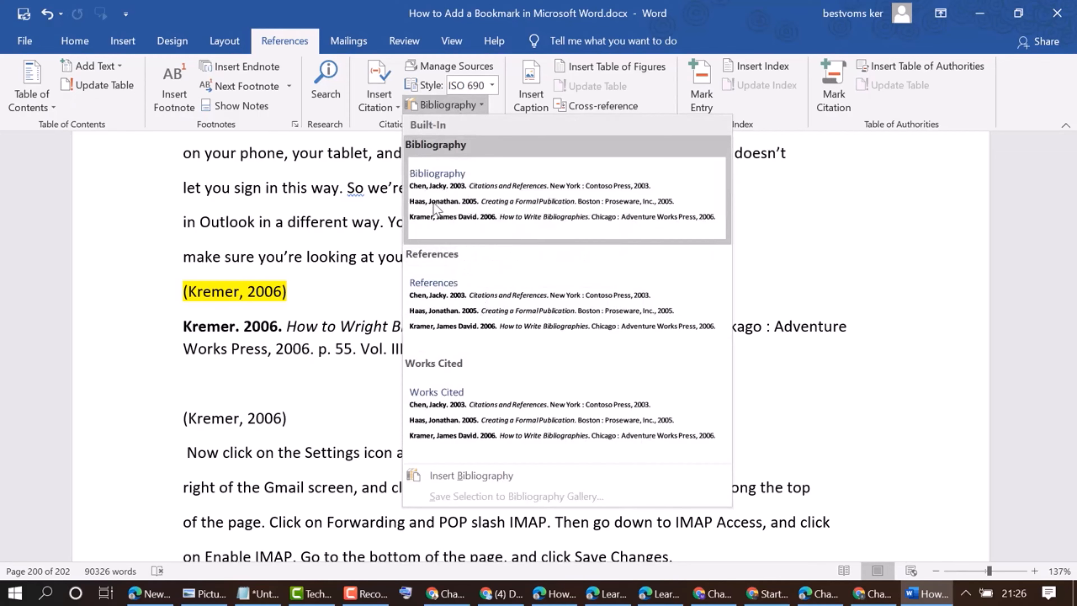
left_click(439, 204)
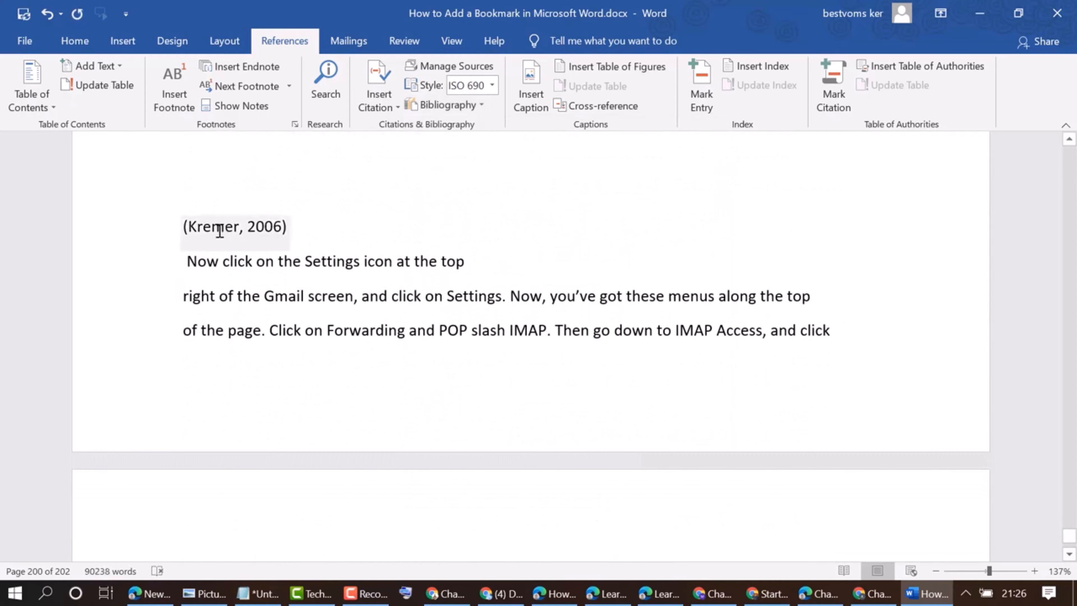
scroll(434, 296, "up", 2)
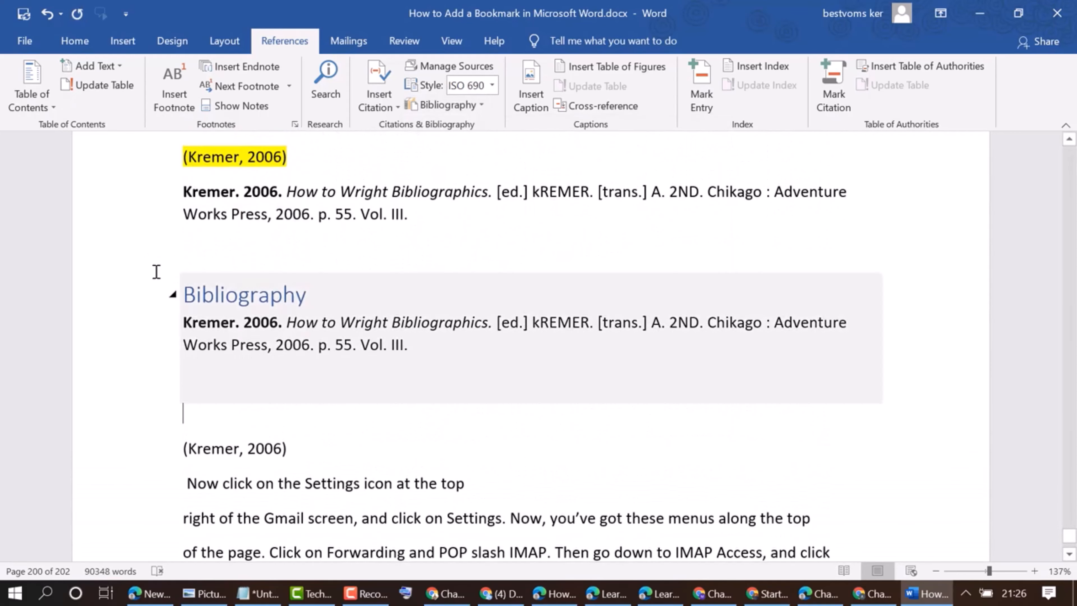
left_click_drag(408, 345, 180, 299)
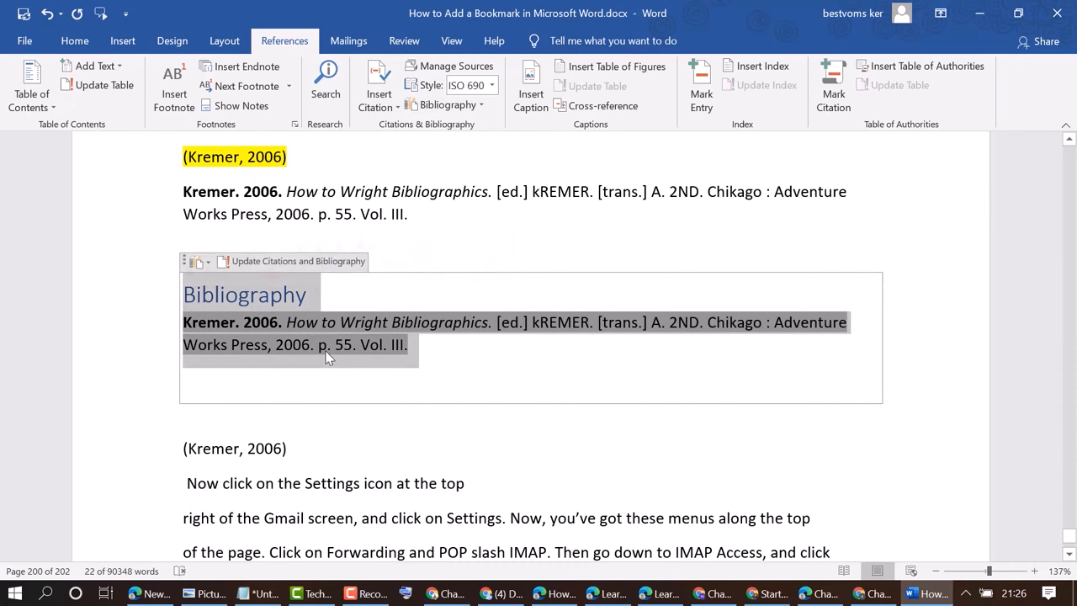
left_click(399, 431)
scroll(469, 282, "down", 2)
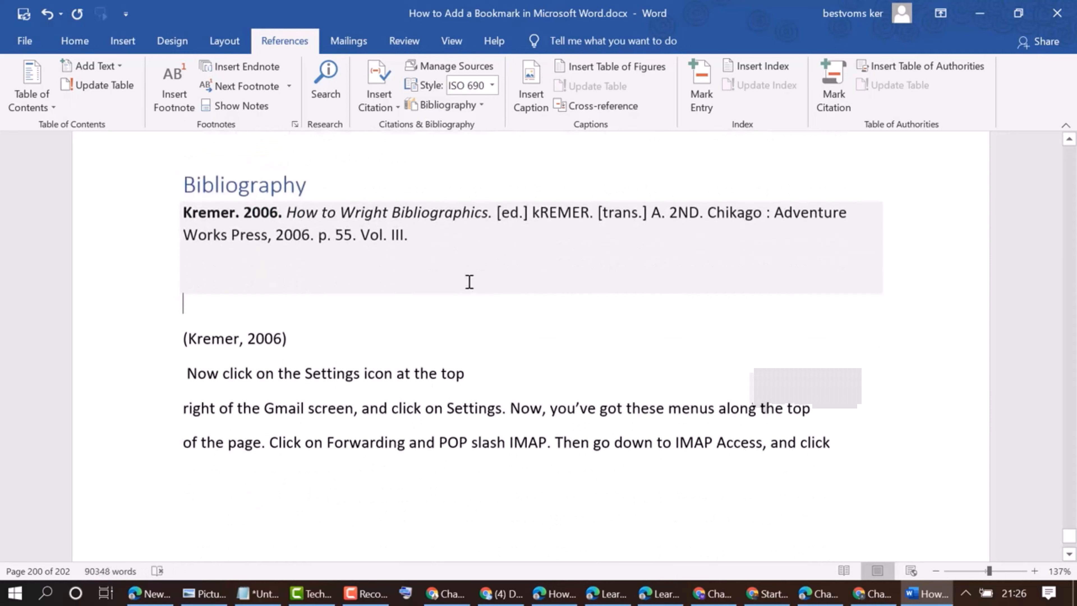
left_click(354, 372)
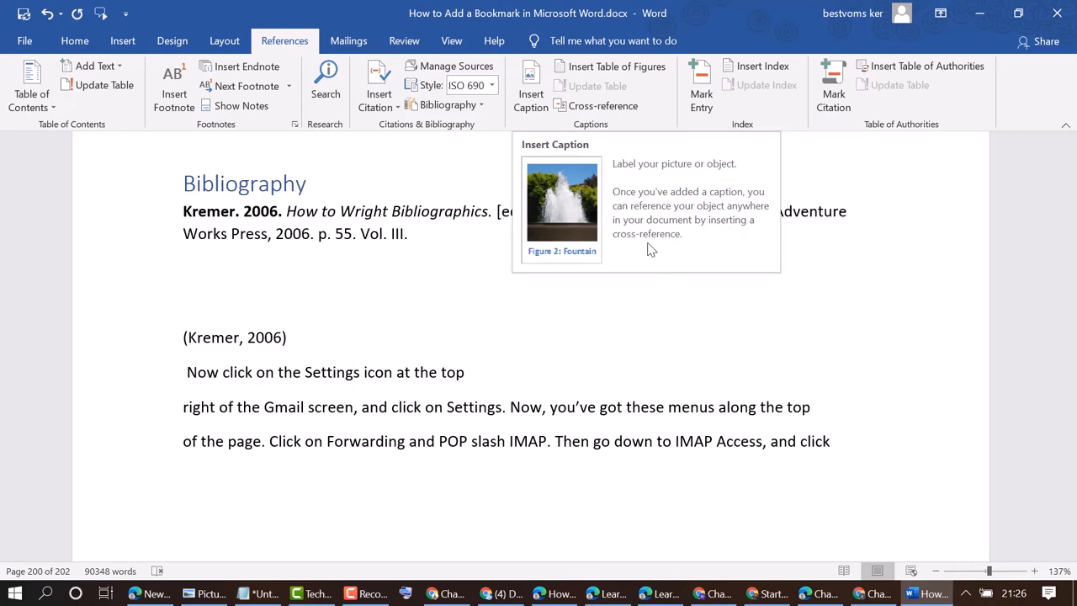
Open Insert Caption on the empty line below the bibliography, set the label to Equation and exclude the label from the caption
left_click(347, 307)
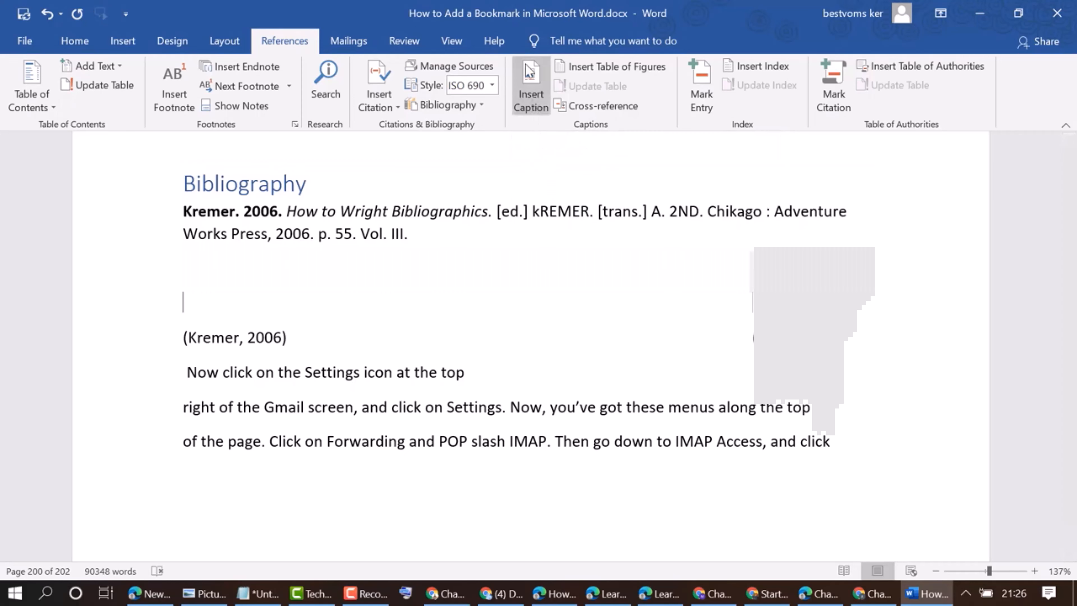
left_click(530, 78)
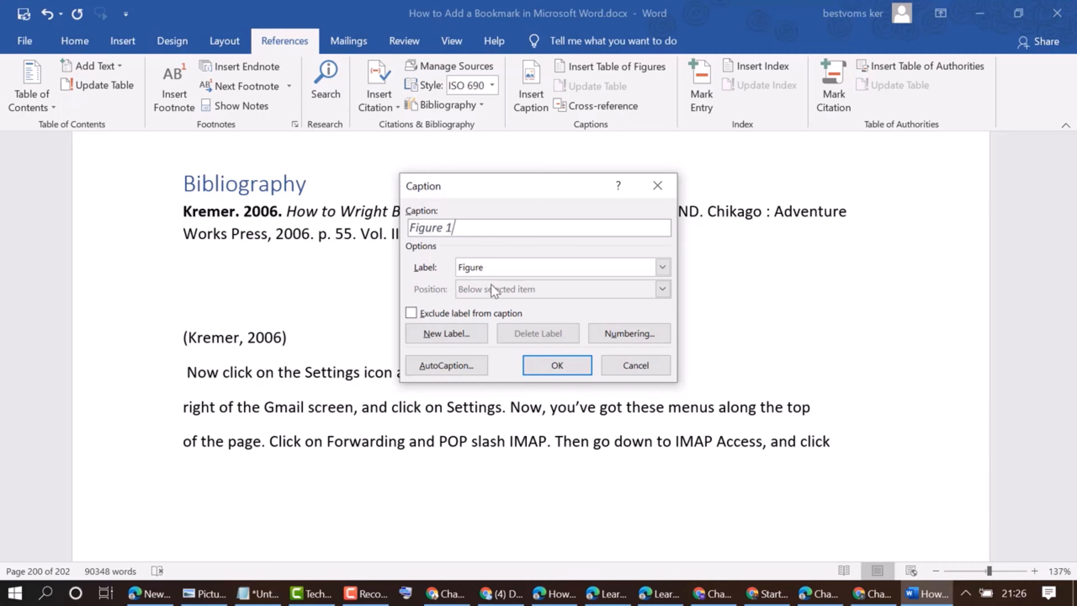
left_click(662, 267)
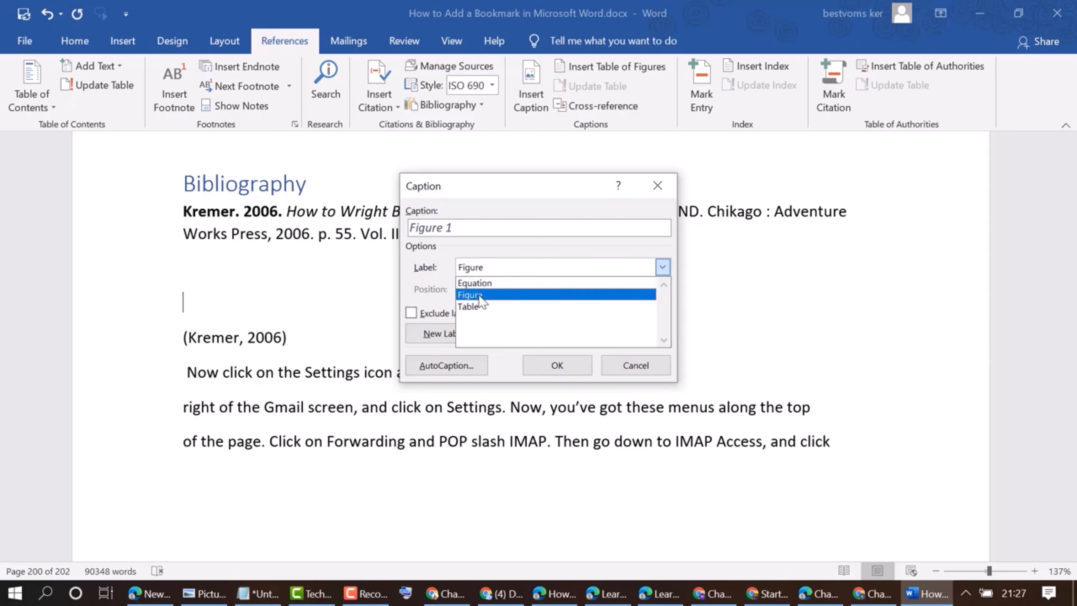
left_click(470, 306)
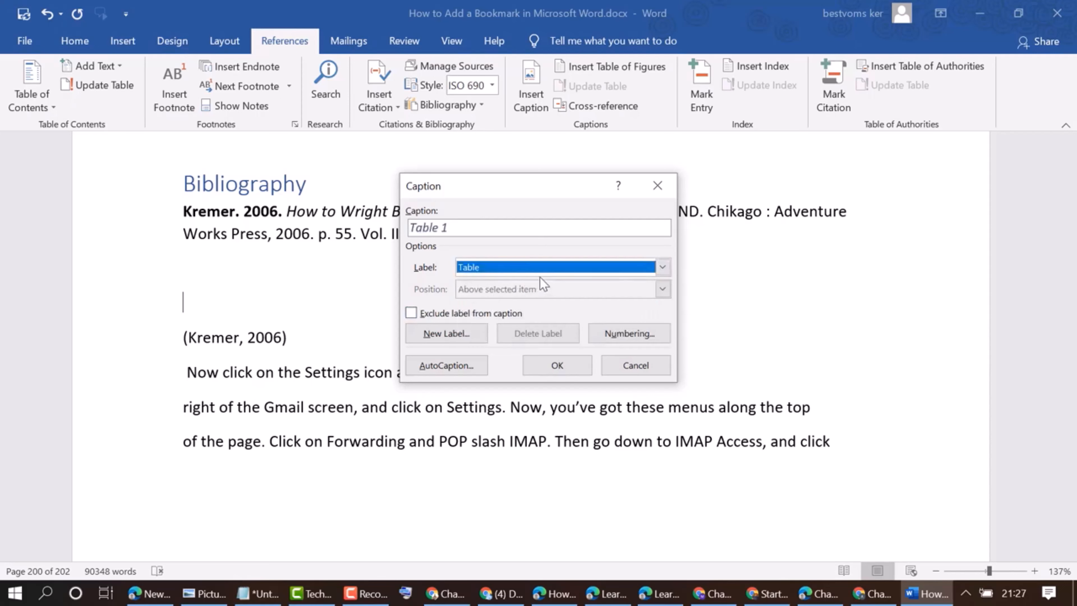
left_click(662, 267)
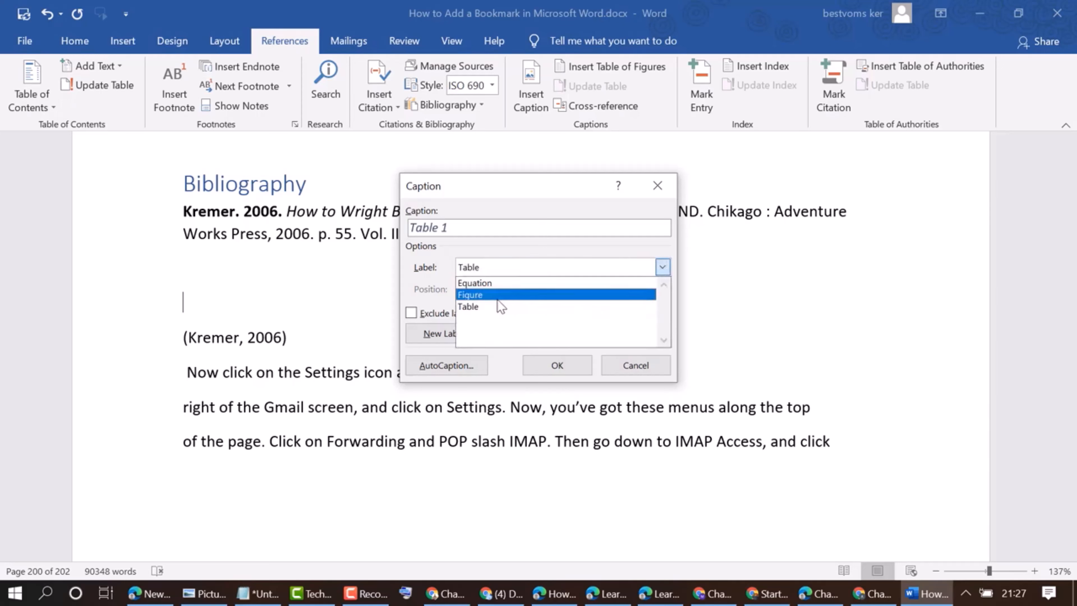
left_click(497, 299)
left_click(662, 266)
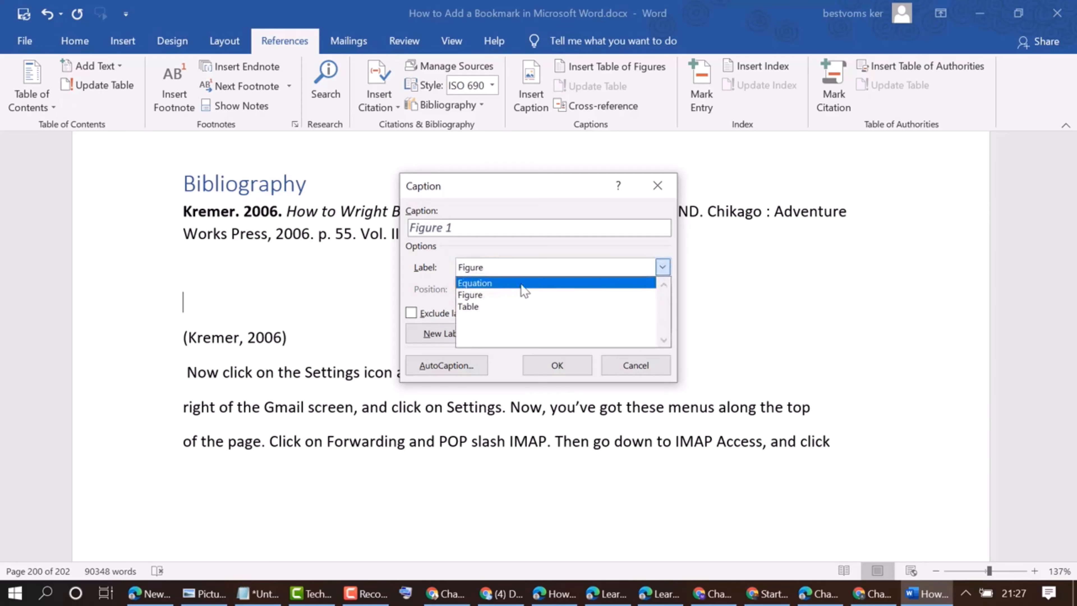
left_click(505, 286)
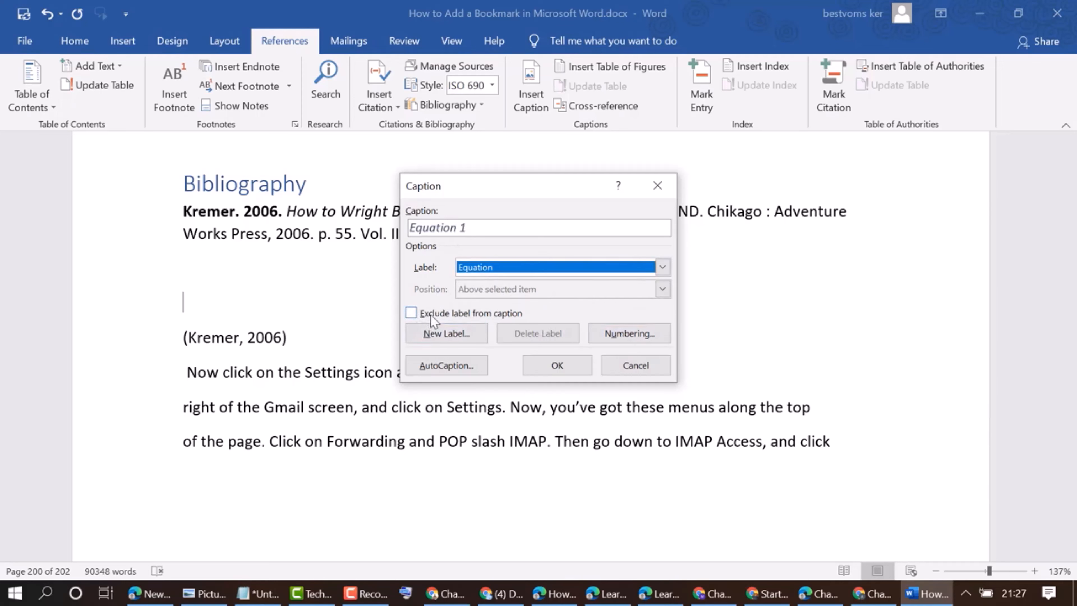
left_click(412, 313)
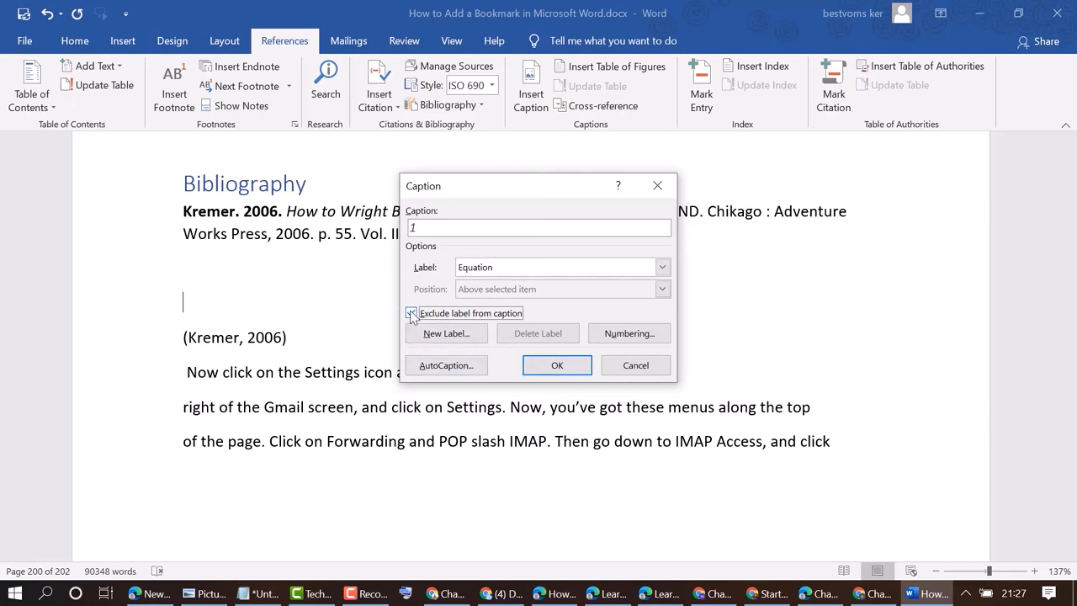
Set the caption numbering to I, II, III with chapter number included, then close the caption dialog without inserting
left_click(625, 337)
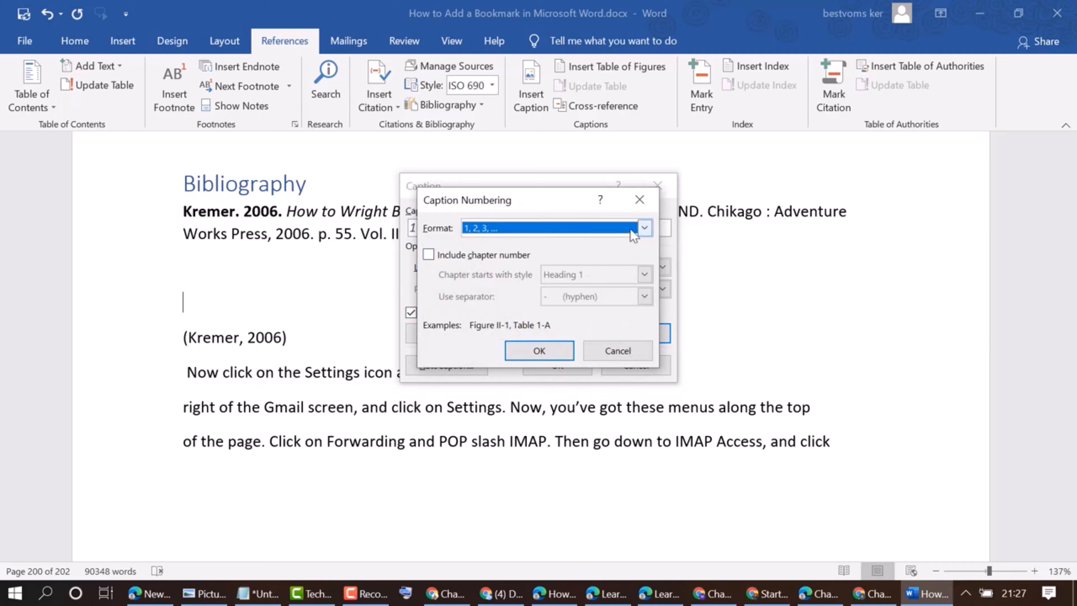
left_click(645, 229)
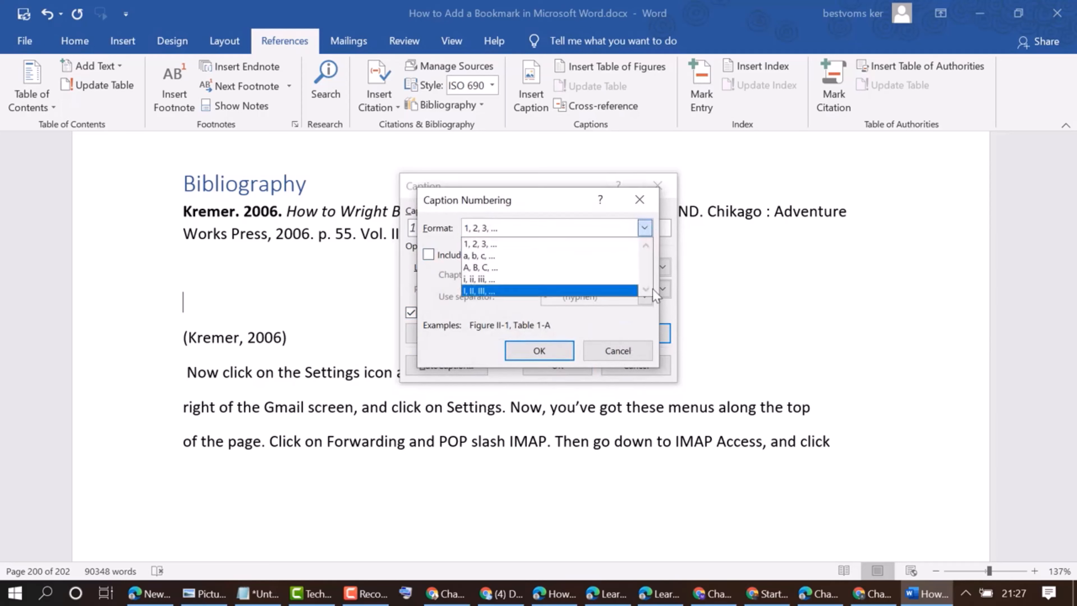
left_click(496, 291)
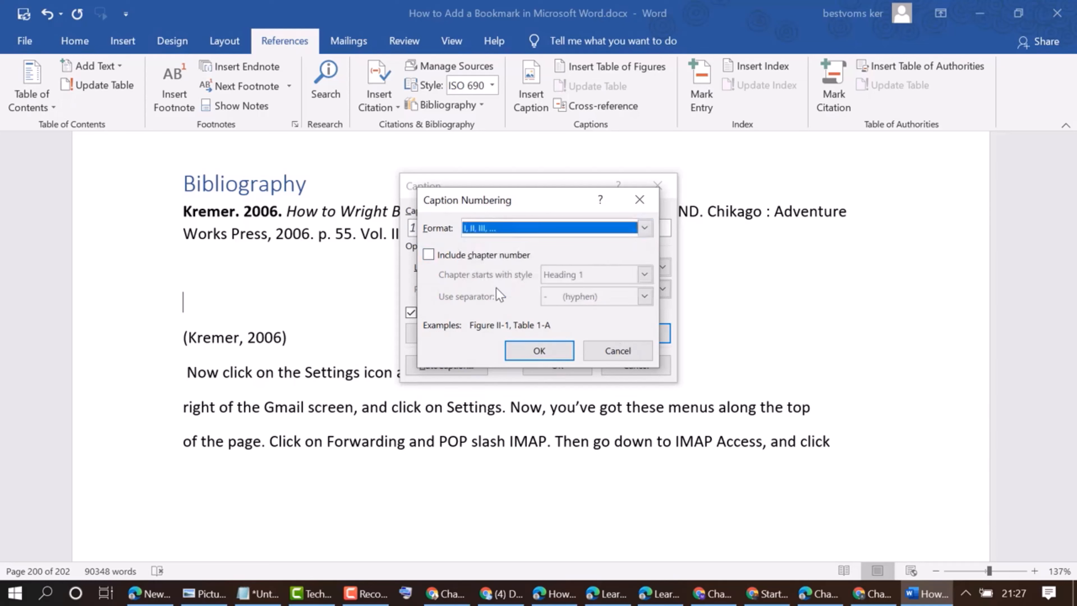
left_click(429, 255)
left_click(646, 278)
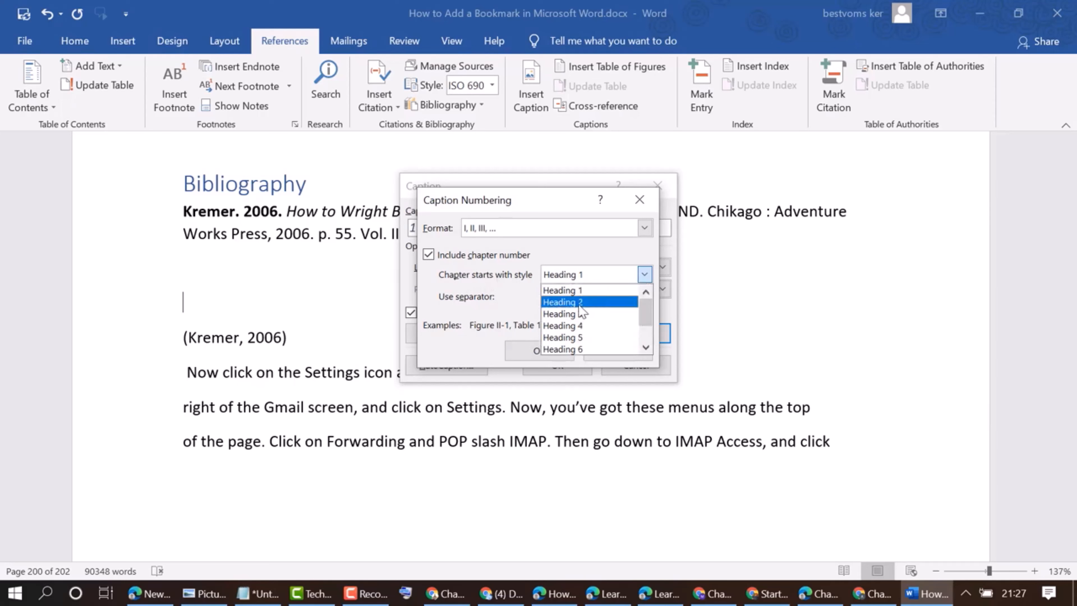
left_click(491, 266)
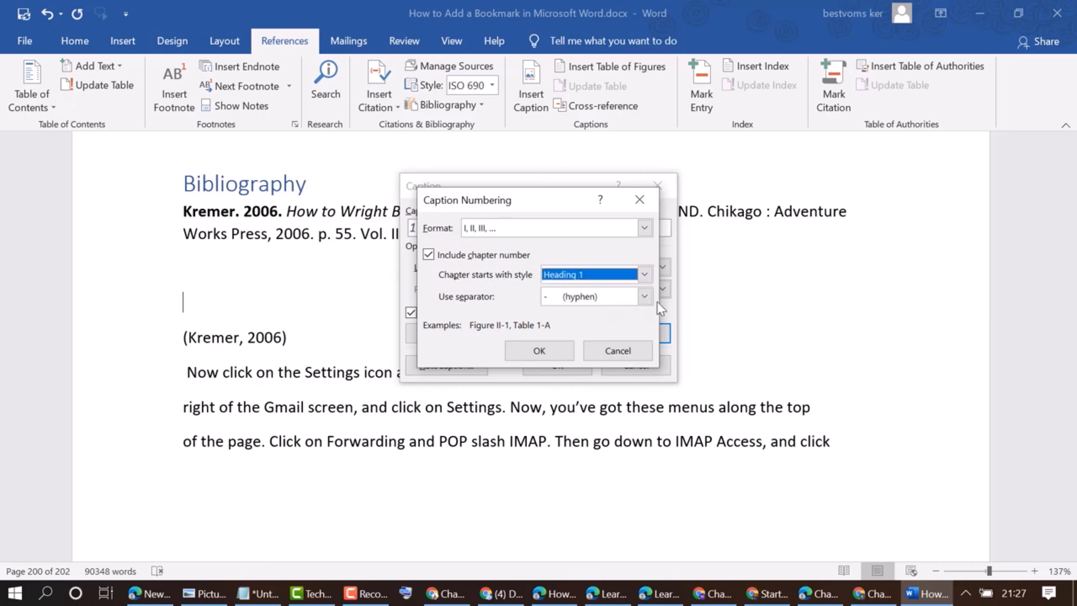
left_click(644, 297)
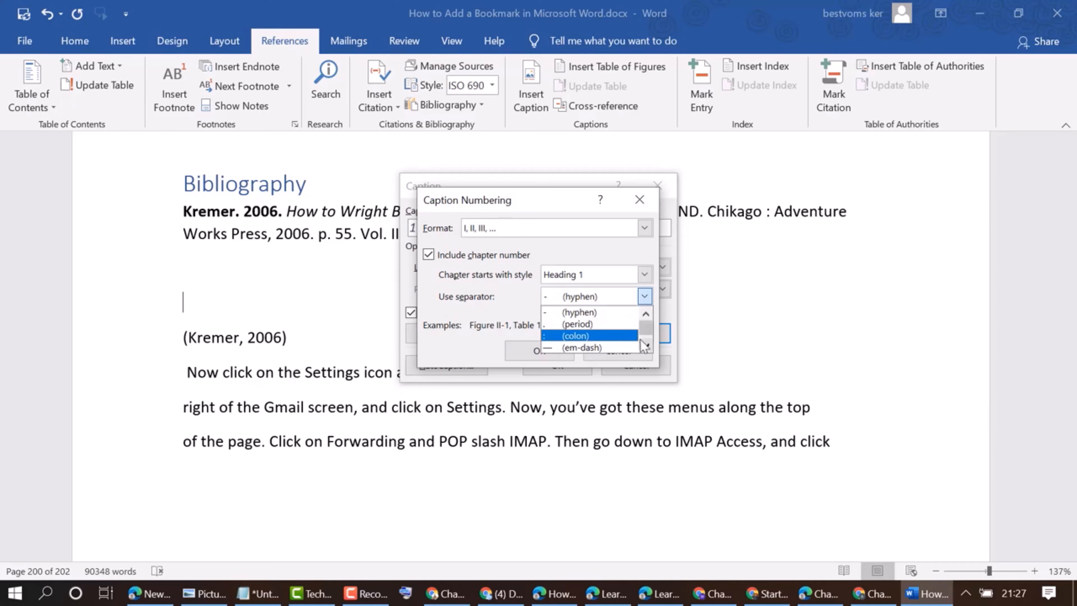
left_click(645, 346)
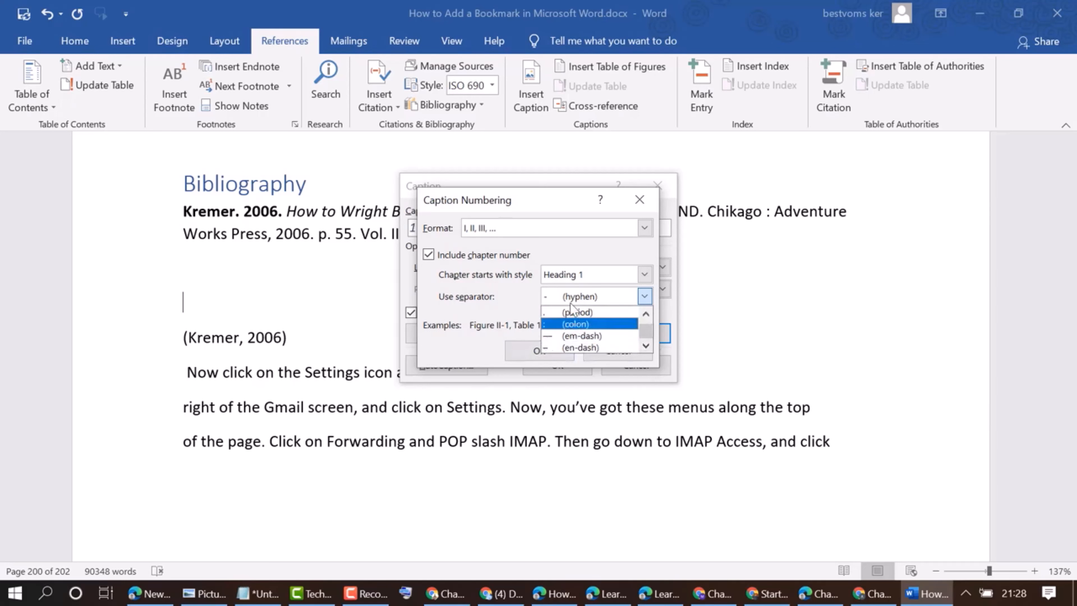
left_click(499, 294)
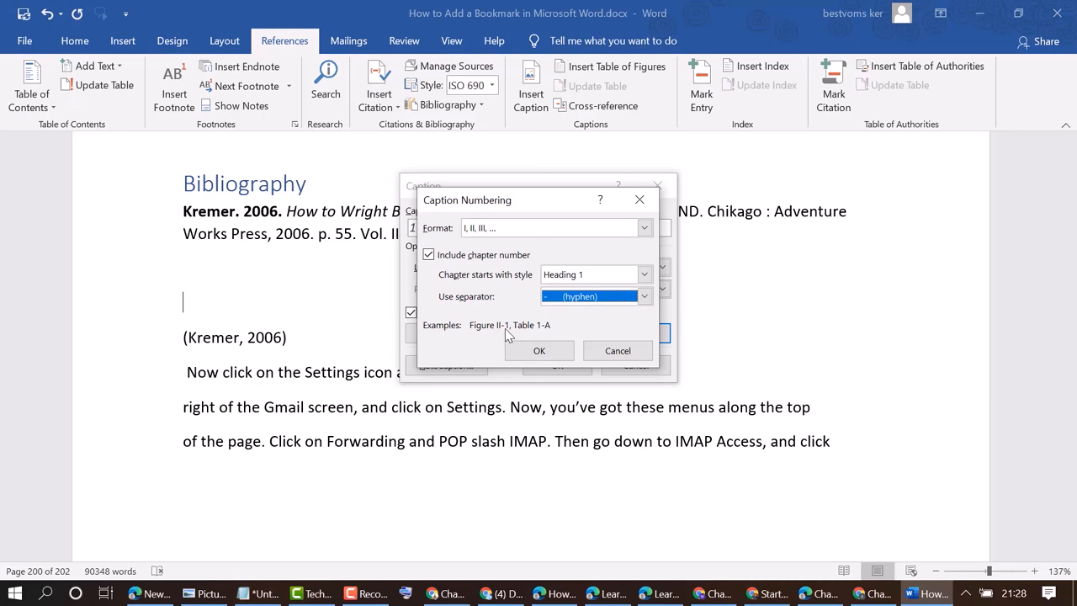
left_click(547, 348)
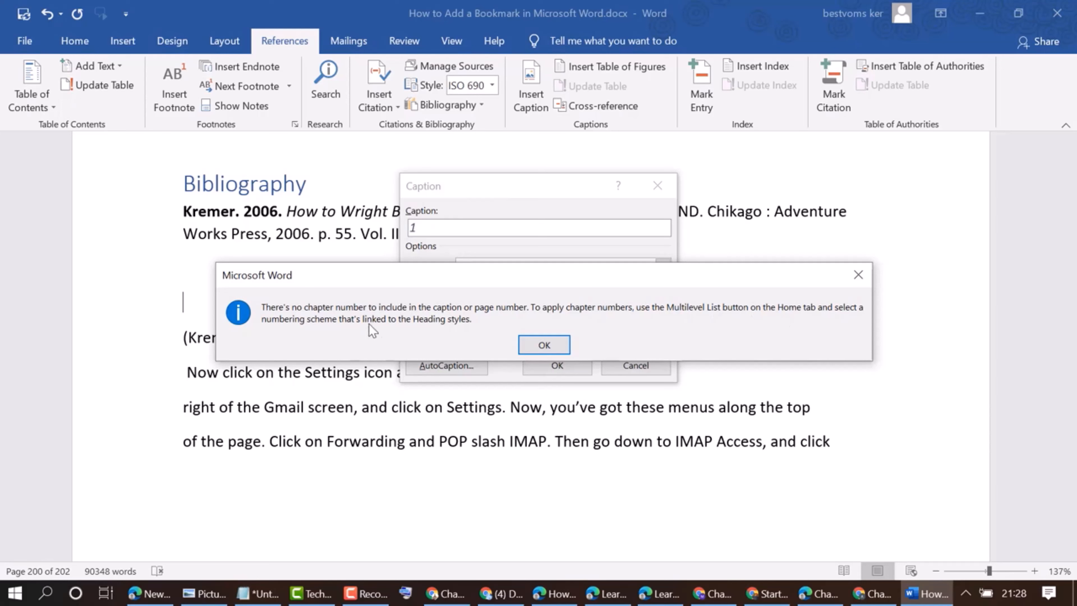
left_click(547, 345)
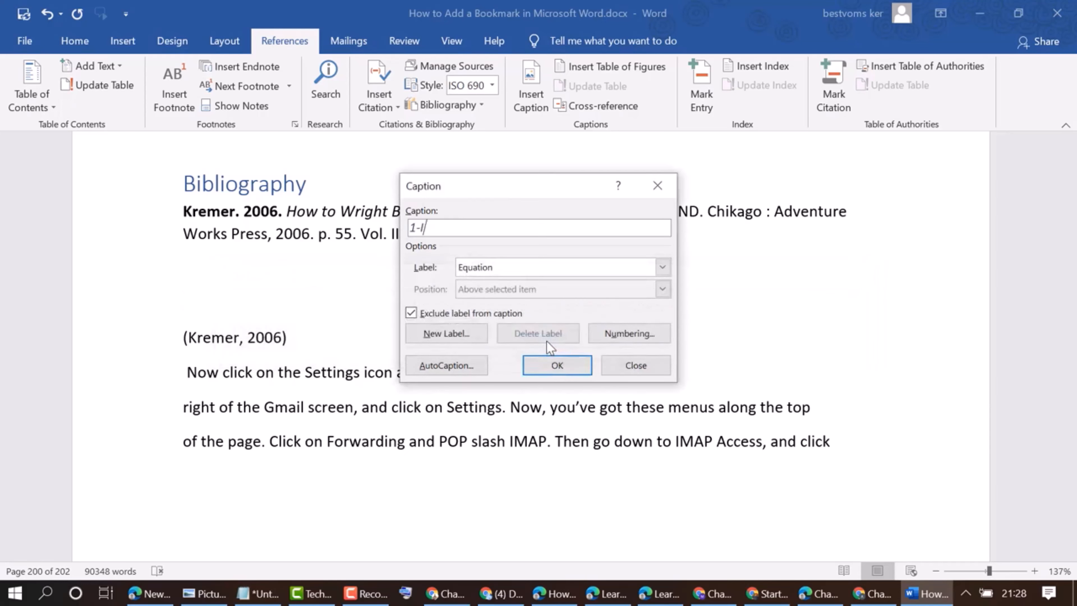
left_click(631, 366)
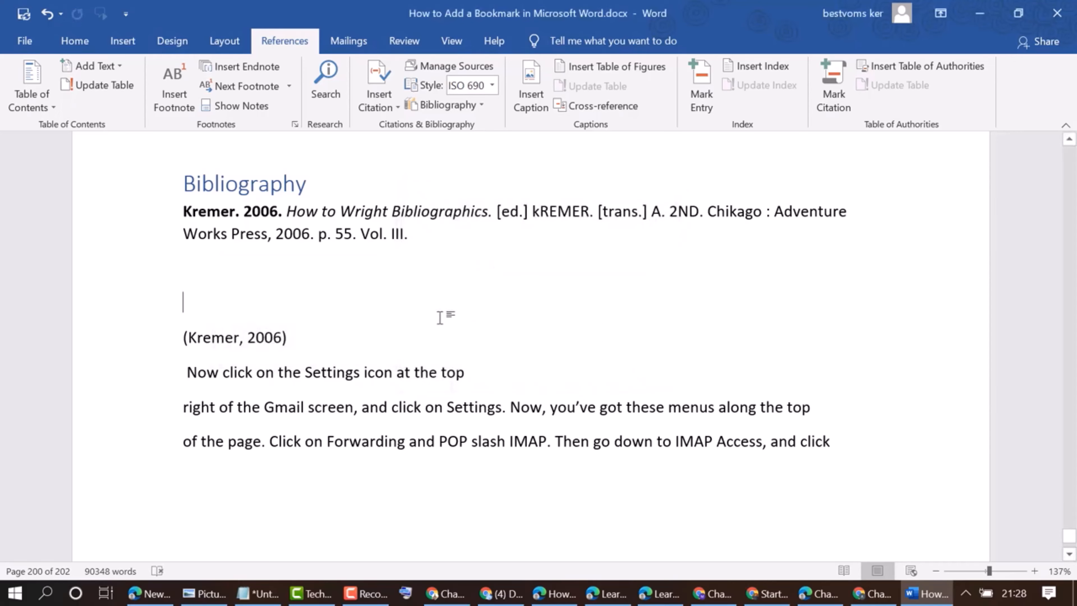
Add three blank lines below the bibliography block
scroll(439, 314, "up", 3)
scroll(439, 314, "down", 2)
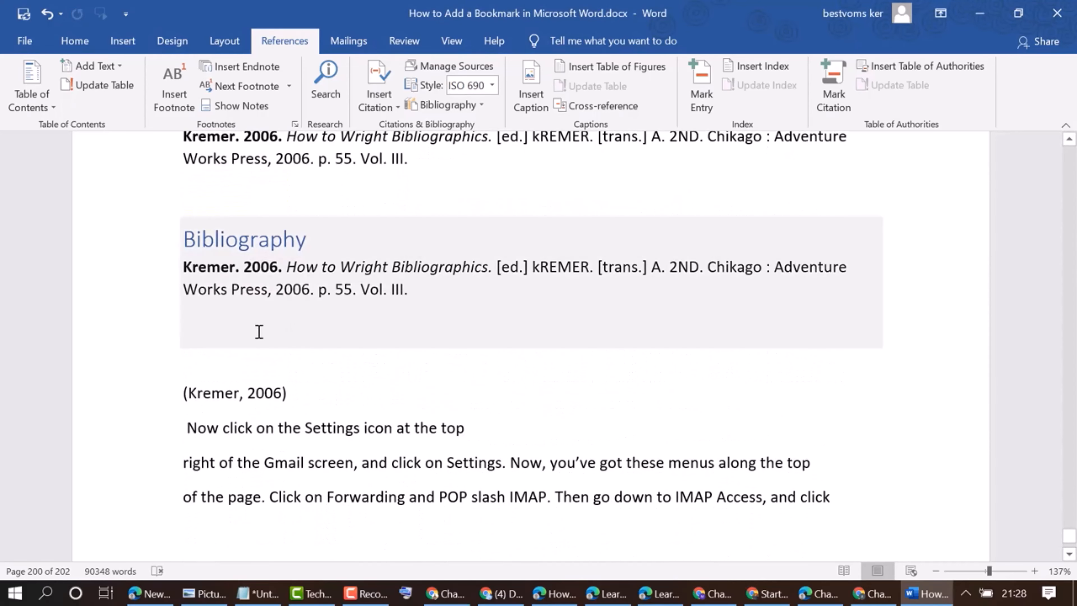
key("Return")
key("Return")
key("Return")
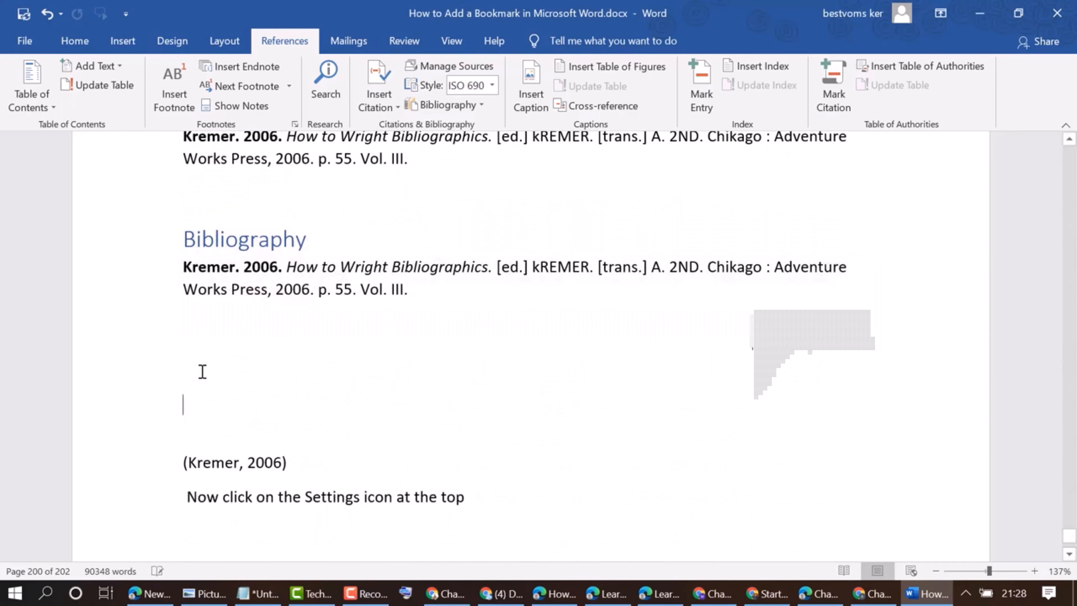
left_click(234, 375)
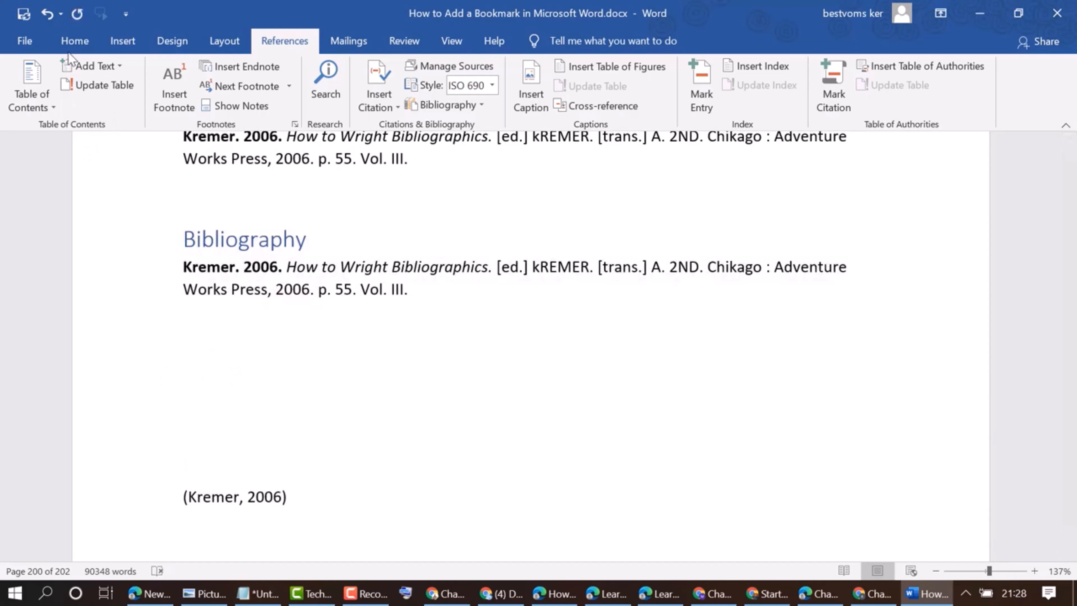
Apply numbered list formatting to the eight lines starting with "Next, go over to this circle"
left_click(120, 45)
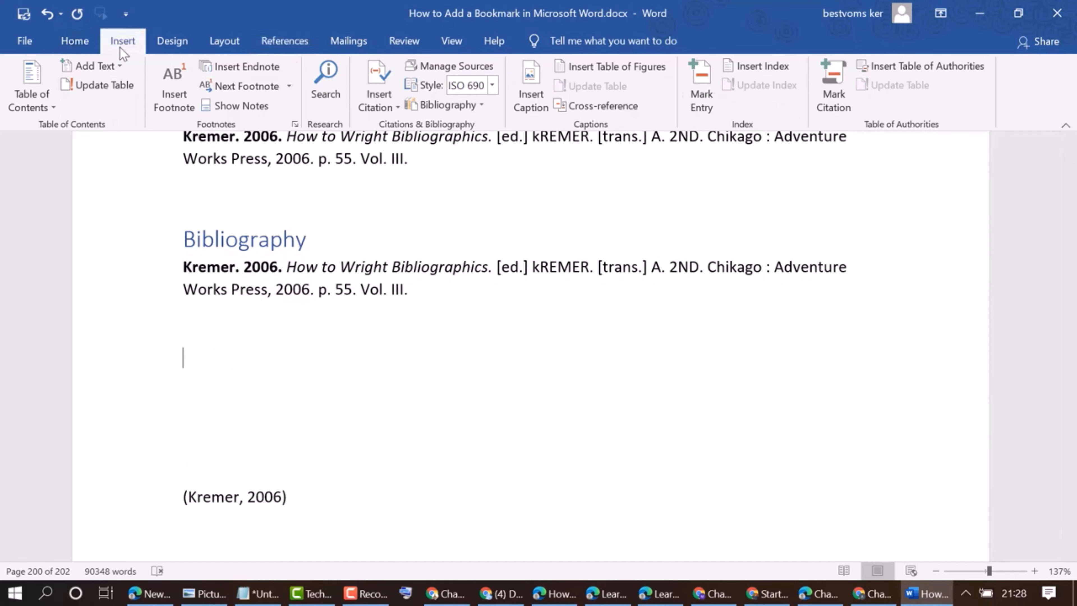
left_click(88, 45)
scroll(276, 254, "down", 5)
scroll(276, 254, "down", 5)
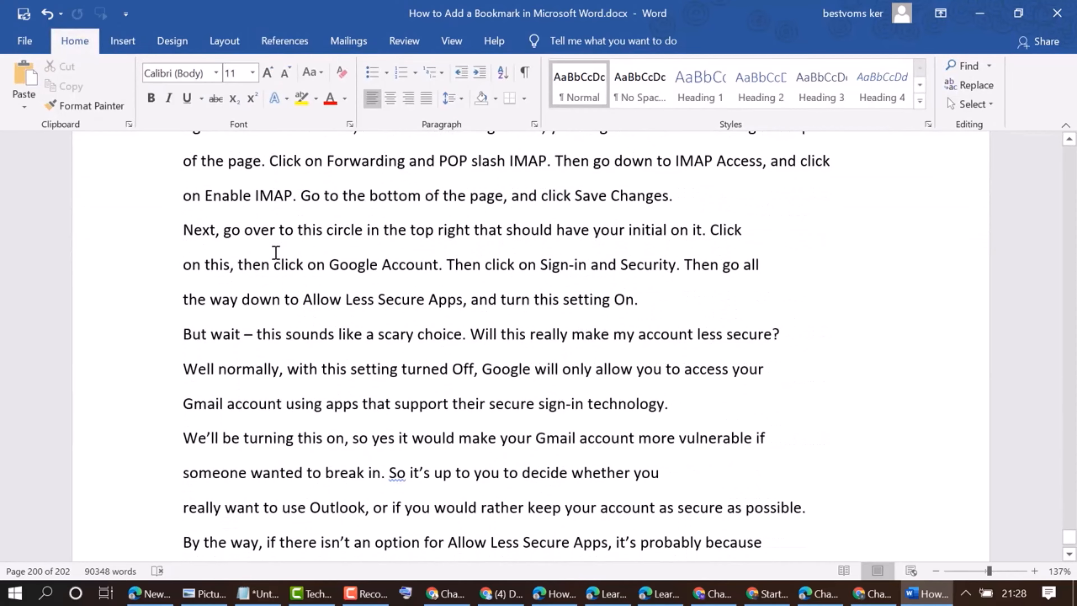
left_click_drag(185, 229, 647, 472)
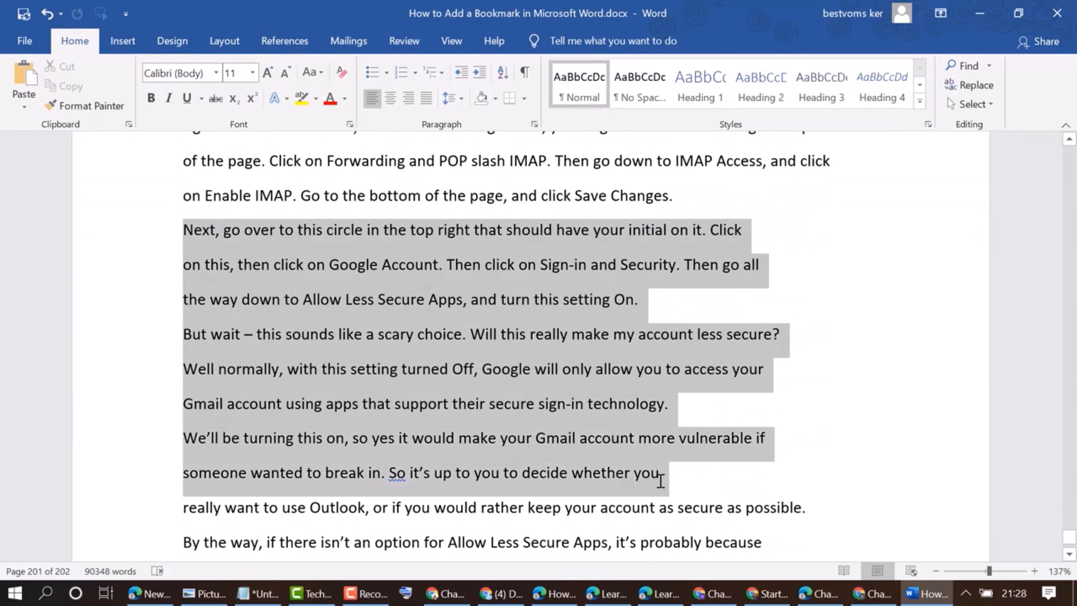
left_click(400, 73)
left_click(363, 455)
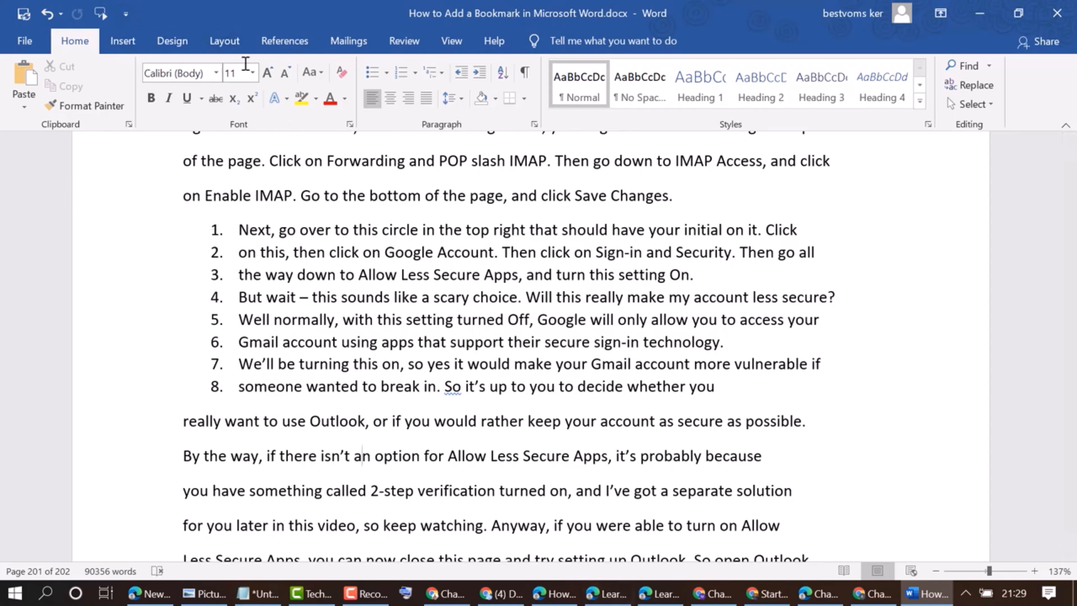
Insert a Figure caption numbered in i, ii, iii format with the text "a" at the cursor in the "By the way" paragraph
left_click(283, 42)
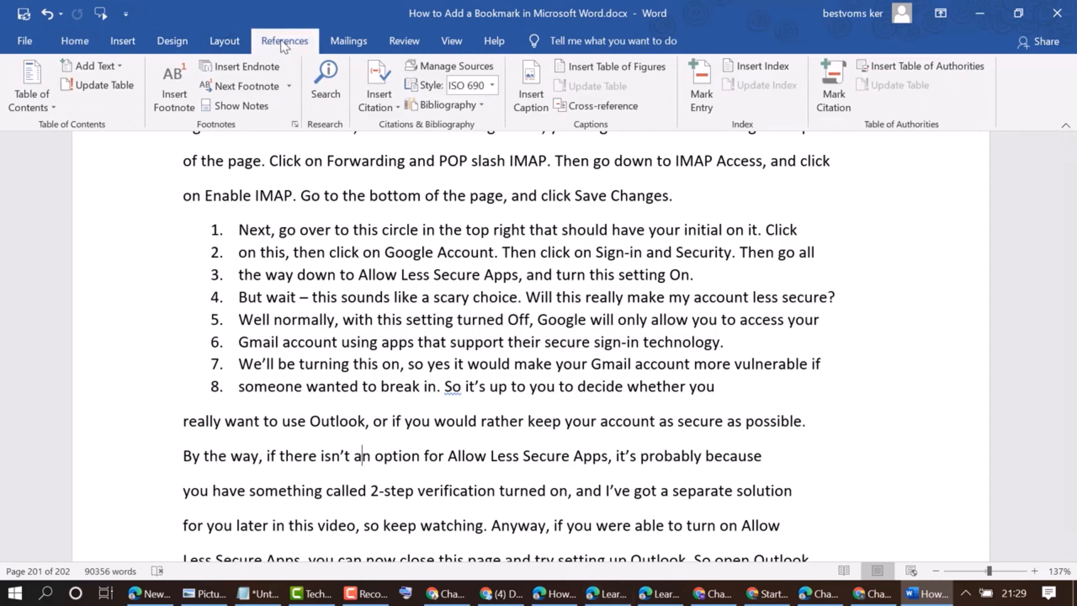
left_click(536, 82)
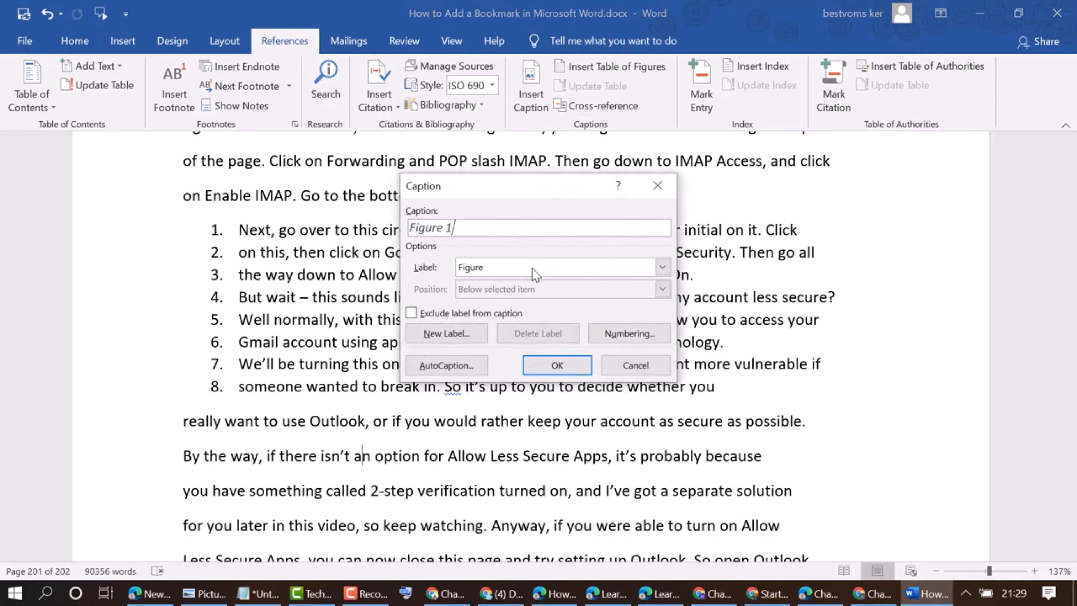
left_click(619, 334)
left_click(643, 229)
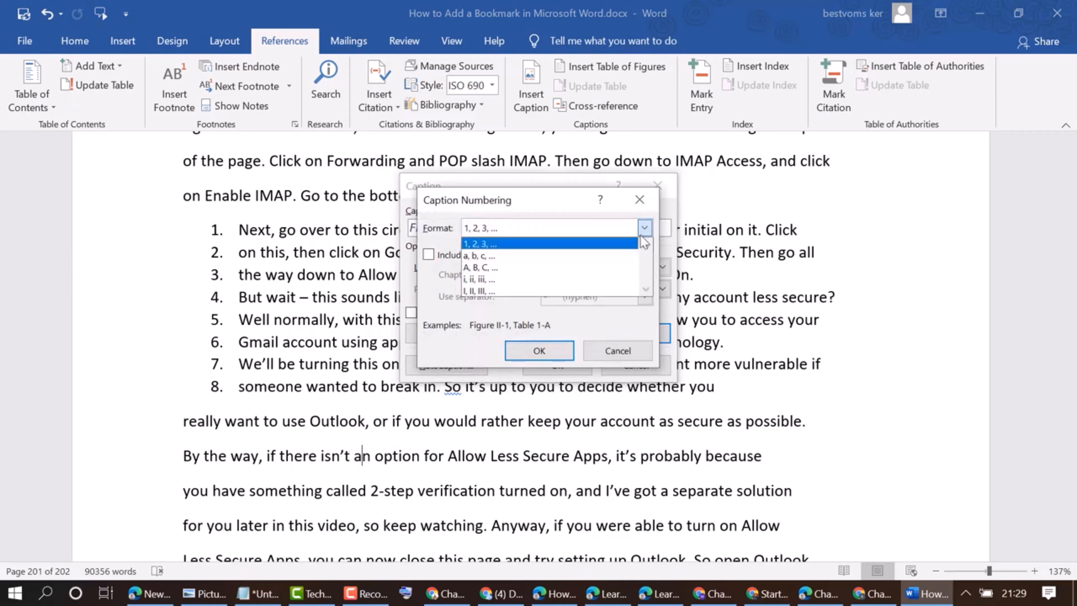
left_click(514, 280)
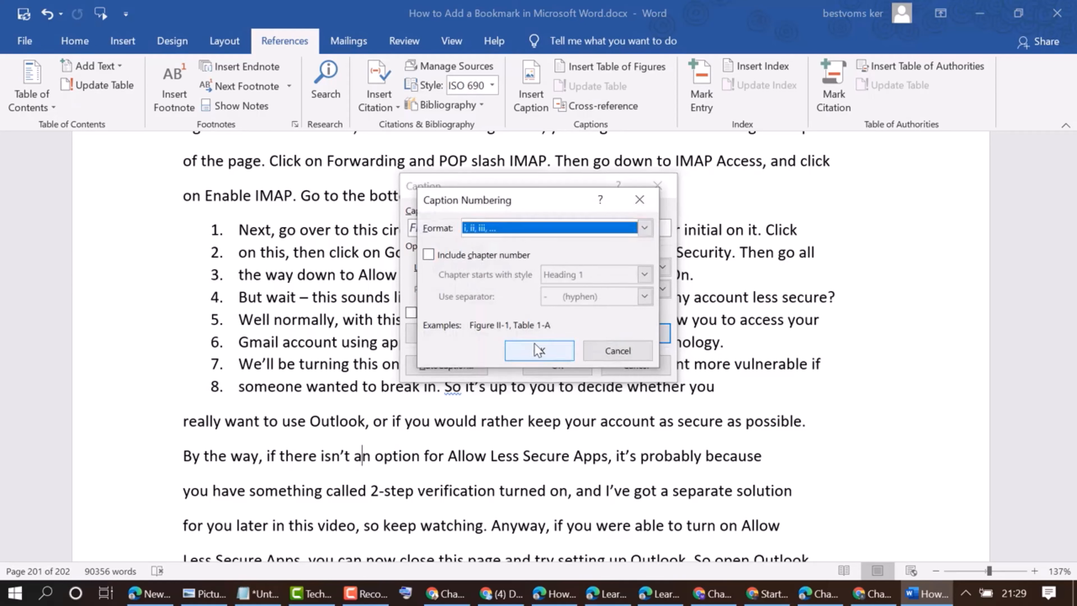
left_click(538, 350)
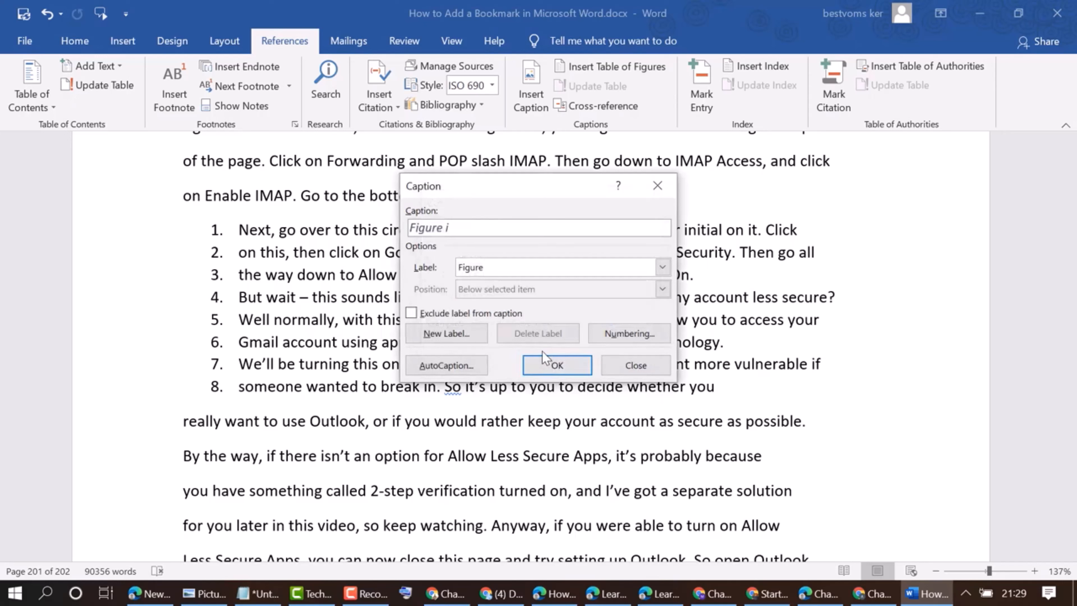
type("a")
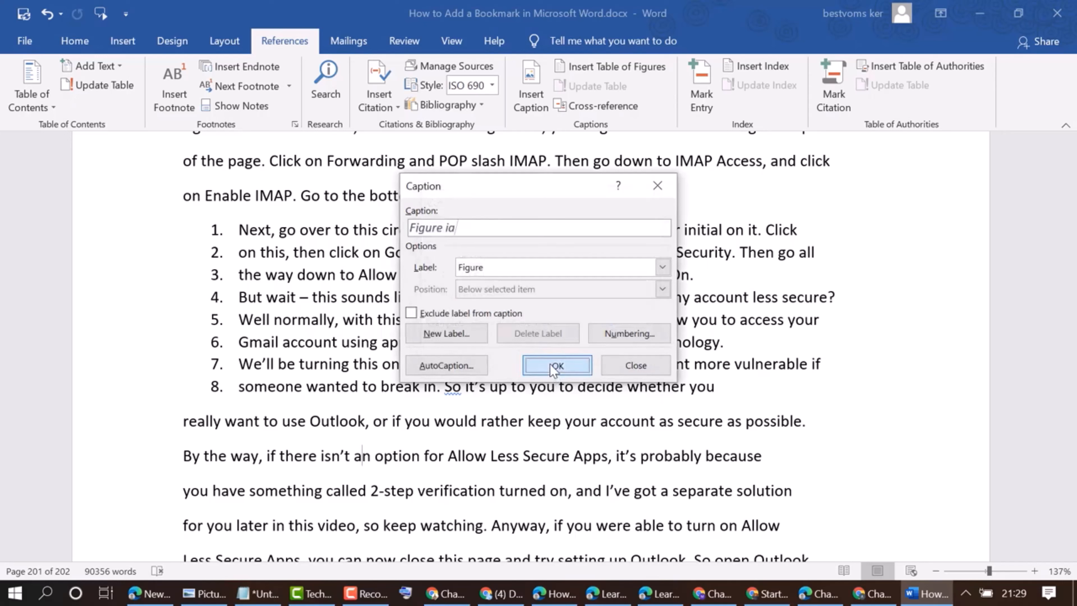
left_click(555, 365)
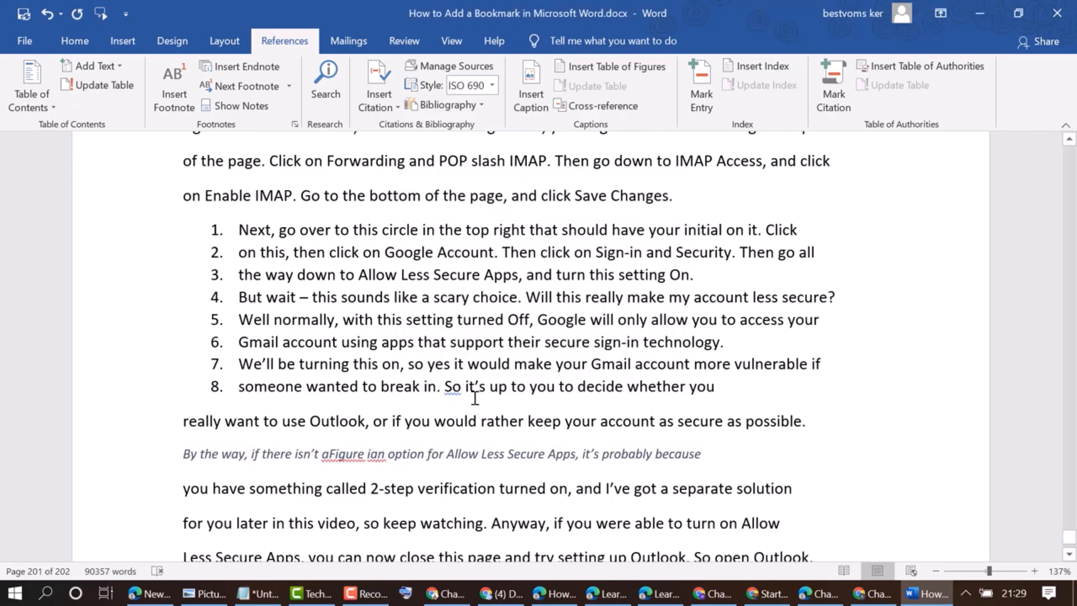
Add three blank lines after the eighth numbered list item
scroll(511, 356, "down", 3)
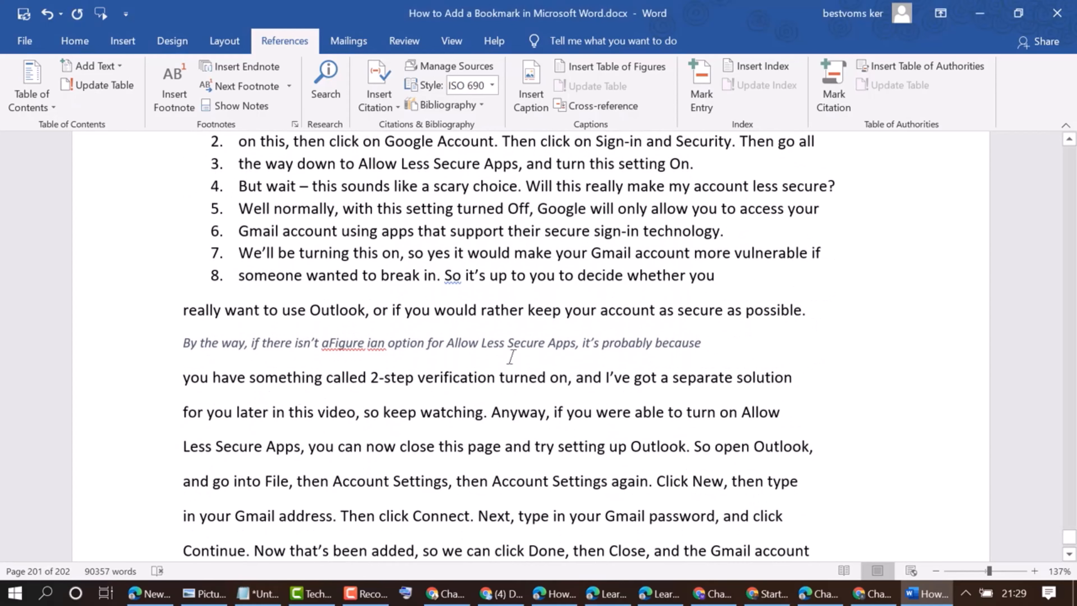
triple_click(524, 344)
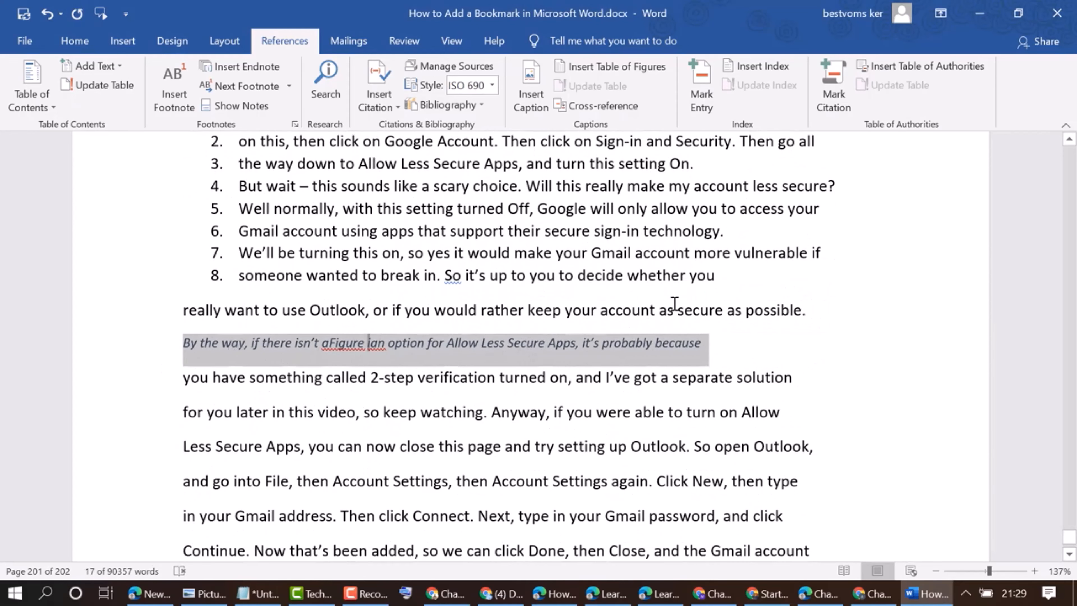
left_click(741, 279)
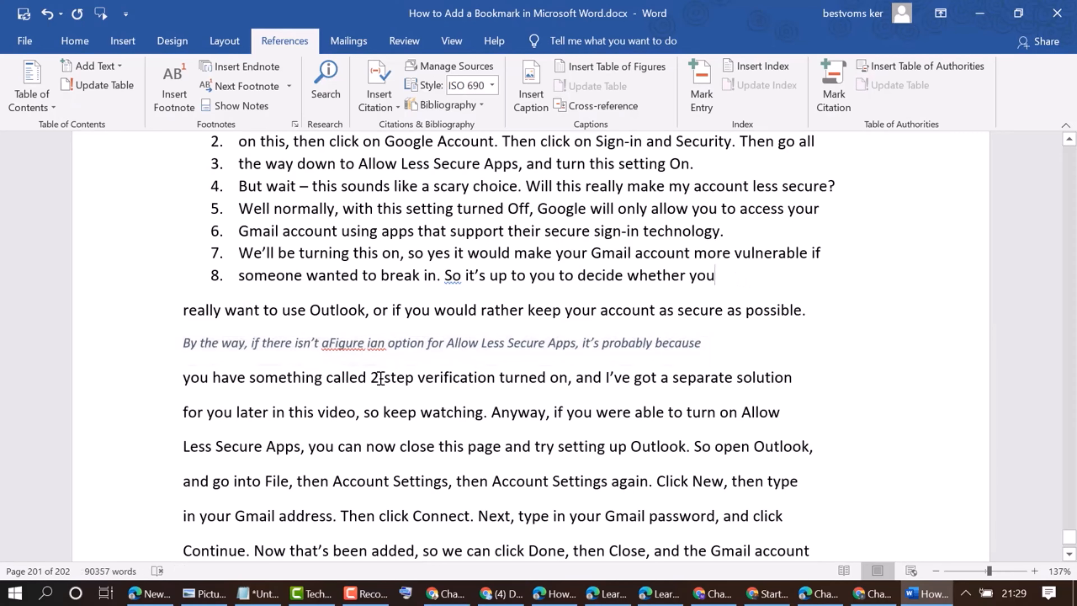
key("Return")
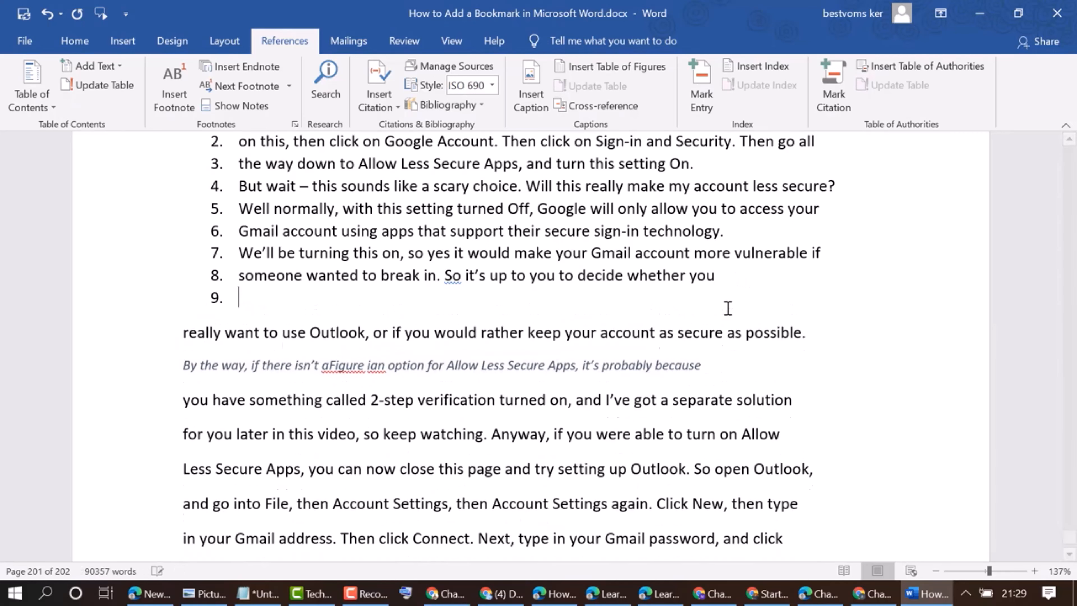
key("Return")
key("Return")
Insert a Figure caption on the blank line below the numbered list
left_click(232, 347)
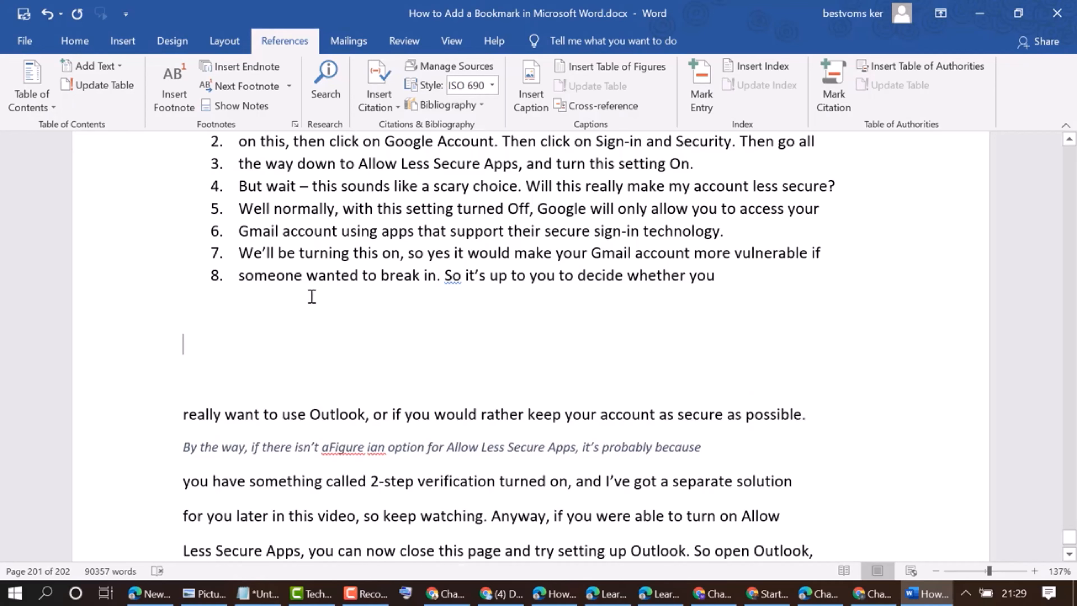
left_click(525, 94)
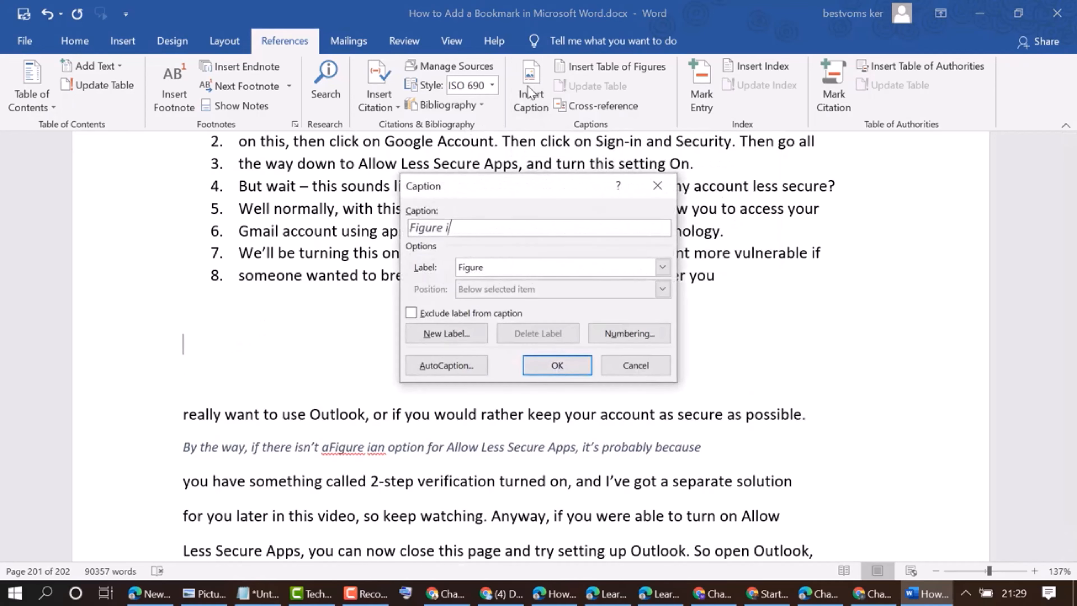
left_click(547, 366)
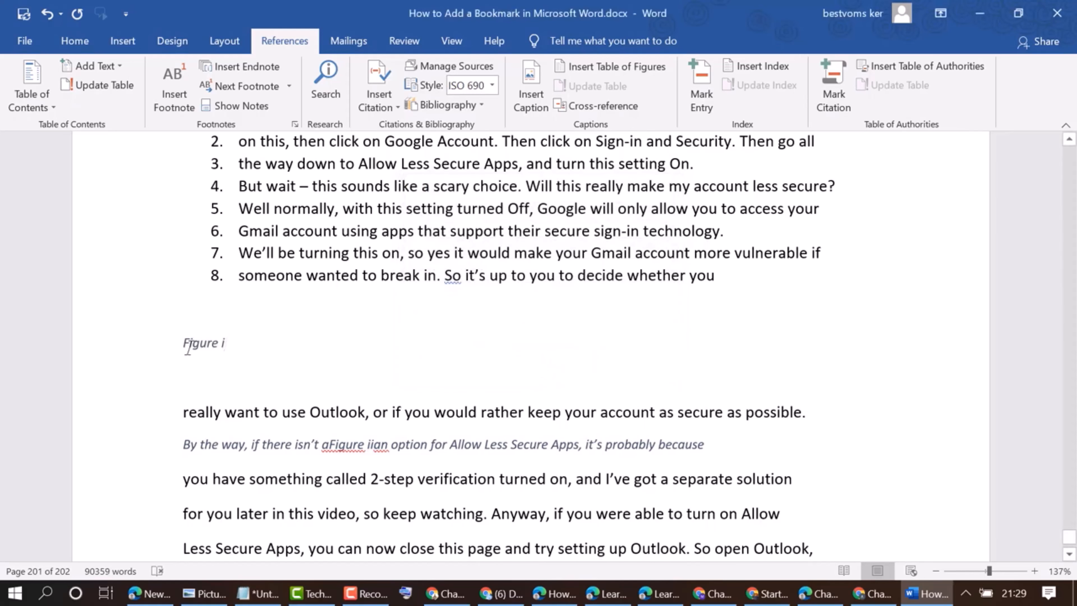
Select the line beginning "for you later in this video" and insert a Figure caption with that line's text pasted in
triple_click(230, 339)
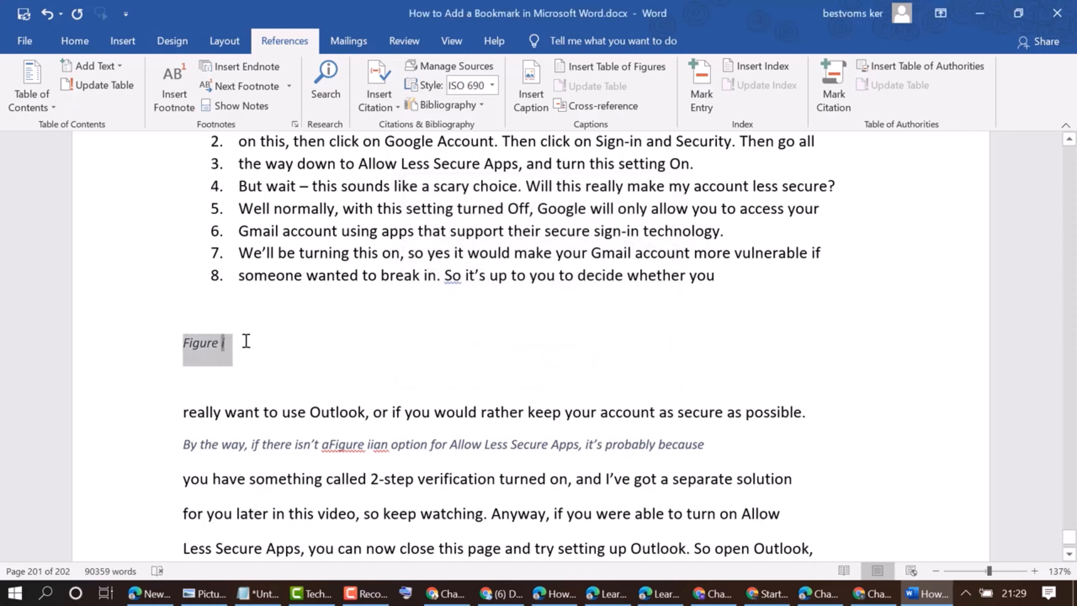
left_click(182, 347)
left_click_drag(183, 347, 242, 345)
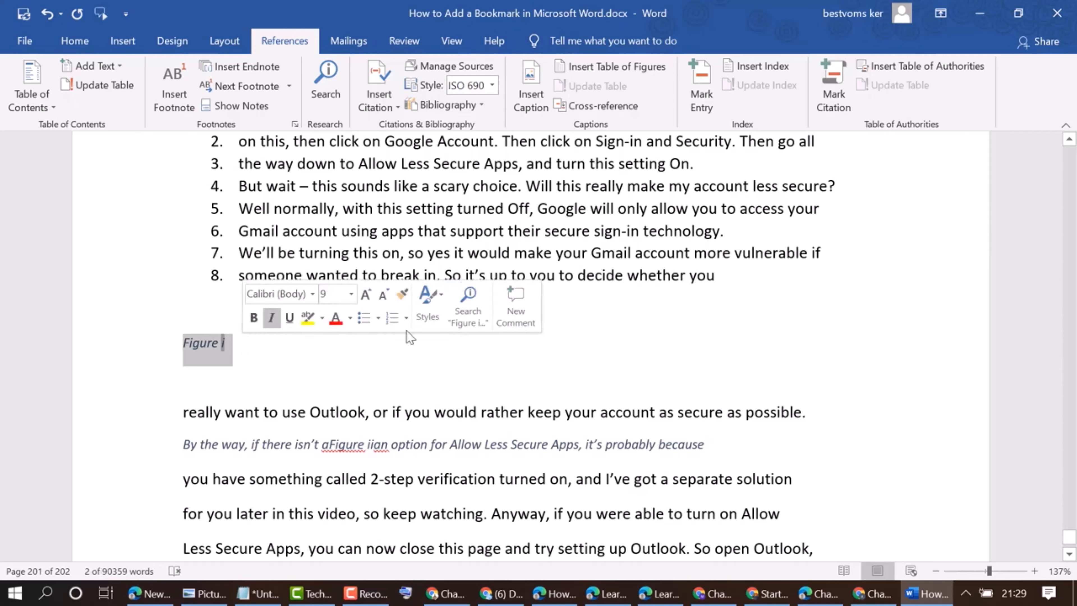
scroll(296, 365, "down", 2)
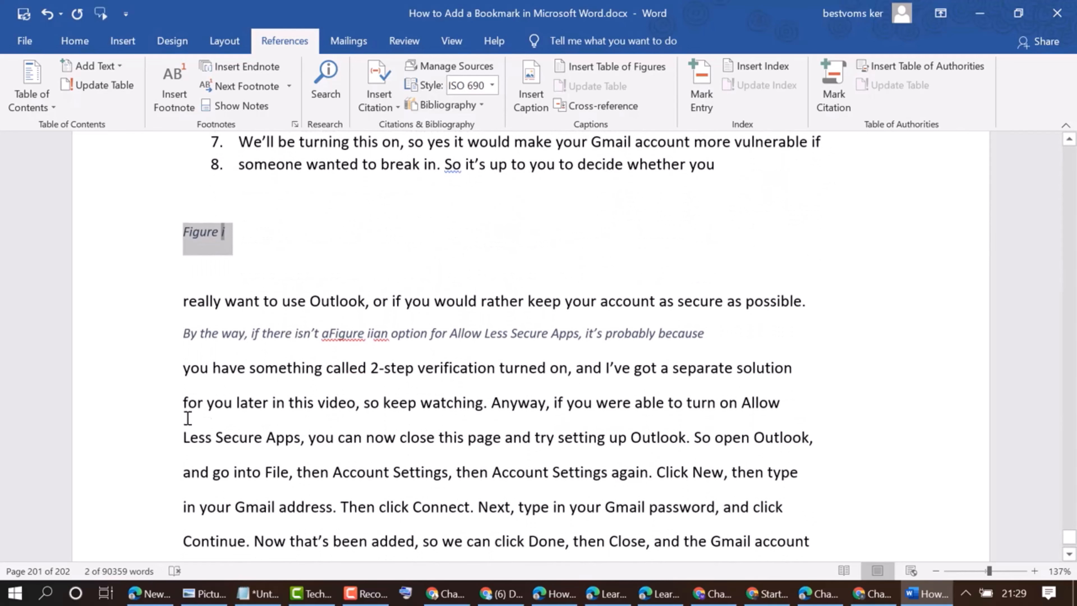
left_click_drag(183, 403, 767, 403)
key("ctrl+c")
right_click(768, 403)
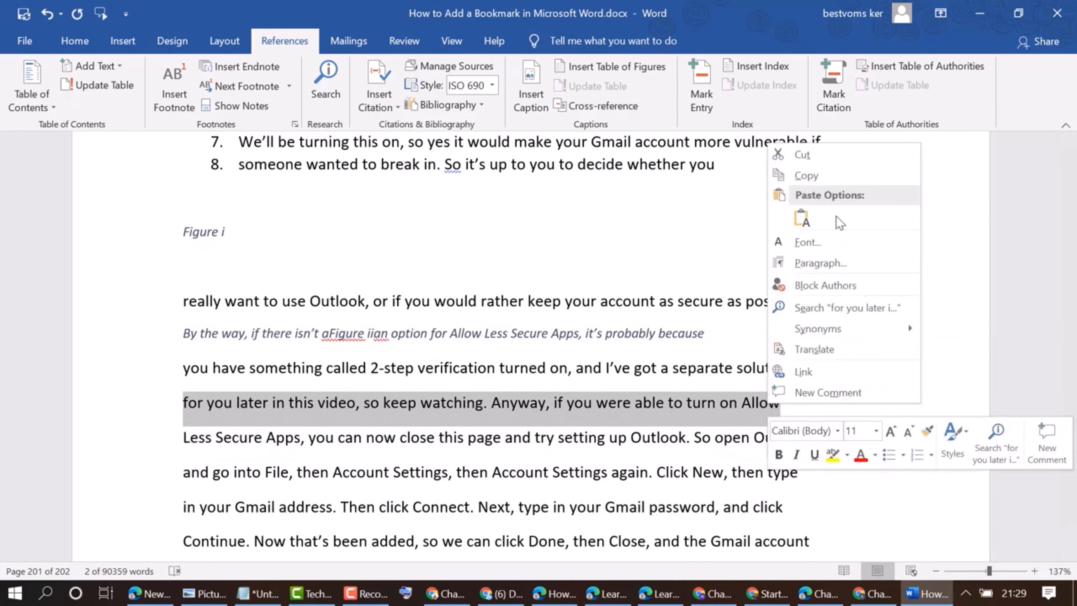
key("Escape")
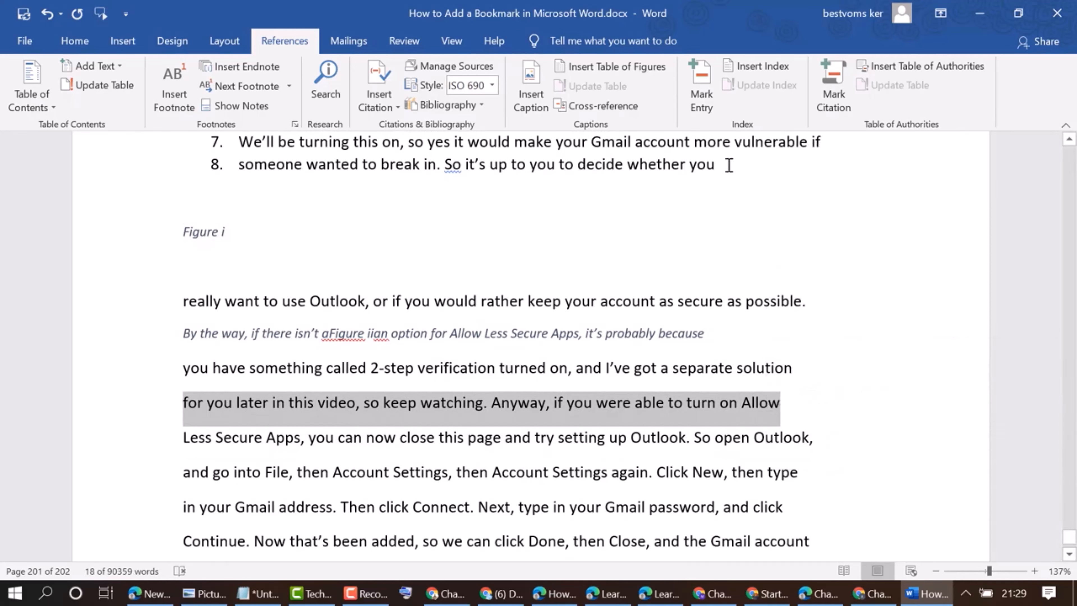
left_click(386, 107)
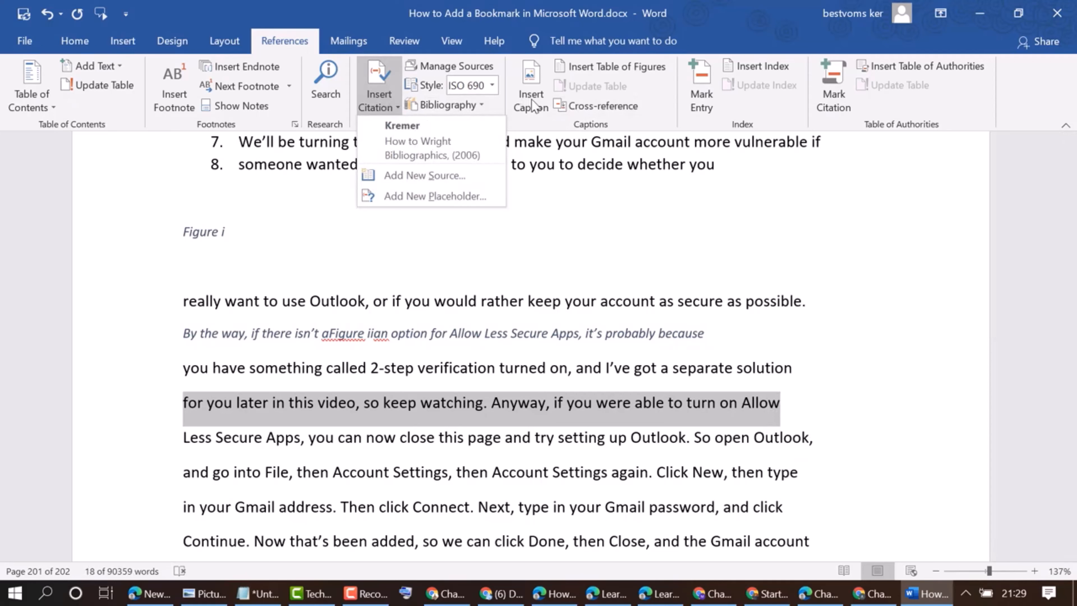
left_click(534, 106)
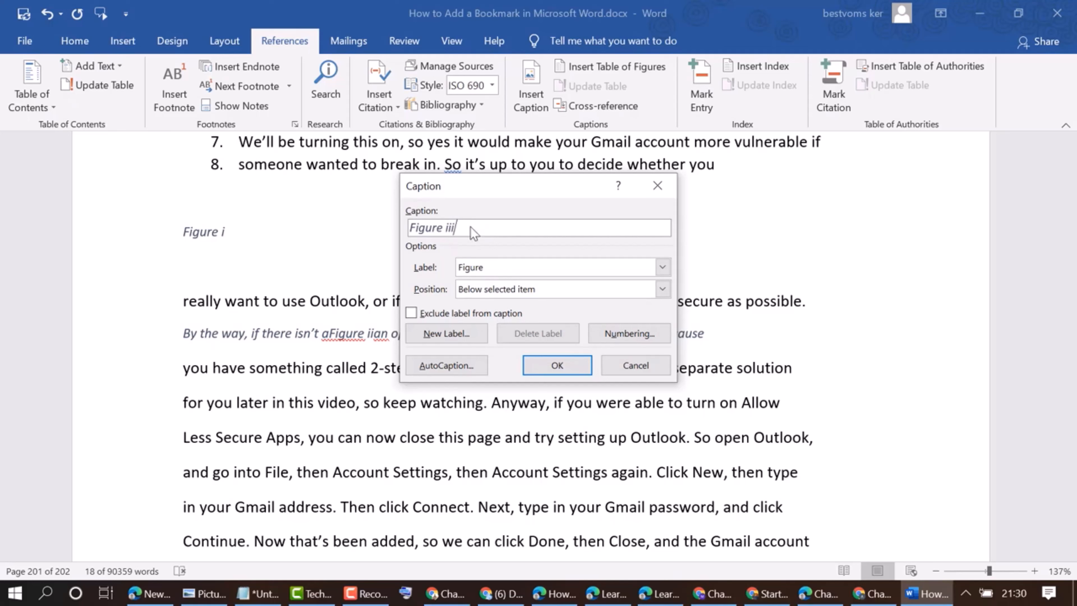
key("ctrl+v")
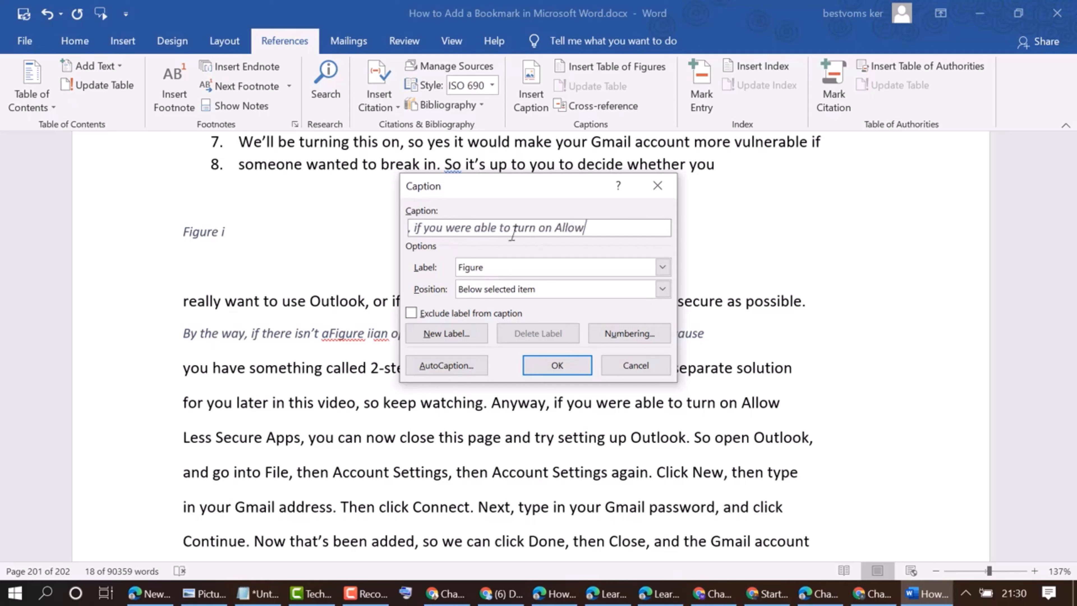
left_click_drag(586, 229, 321, 254)
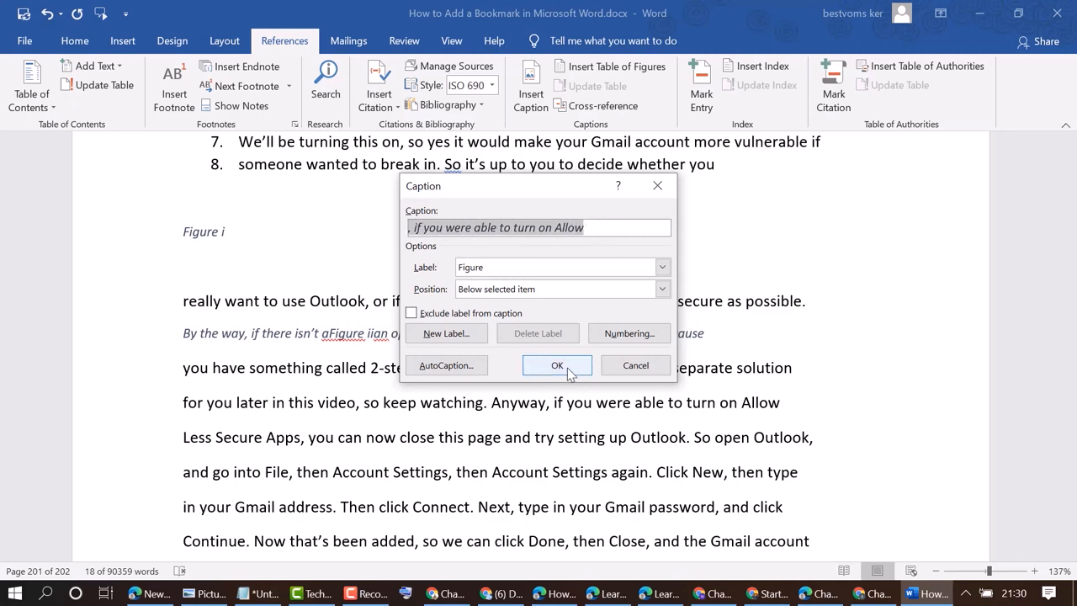
left_click(557, 365)
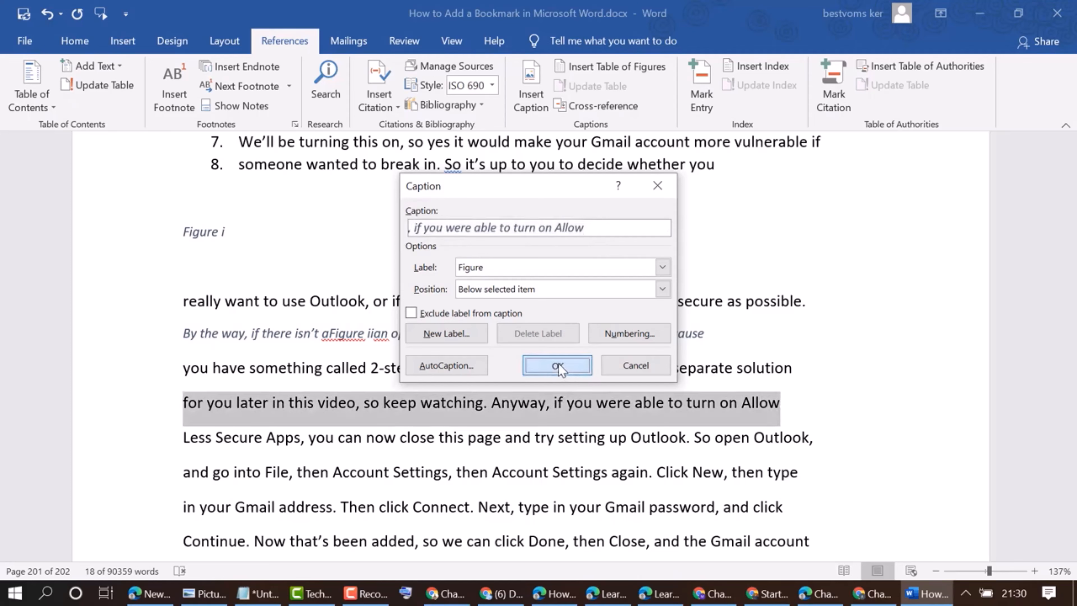
Add three blank lines below the Figure i caption
left_click(287, 429)
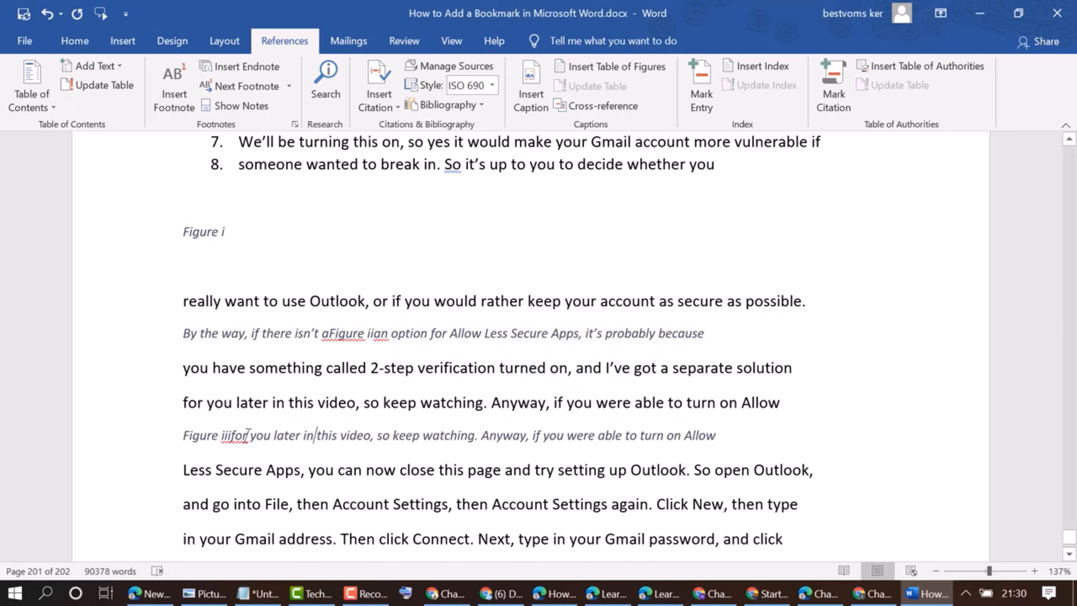
left_click_drag(193, 435, 725, 434)
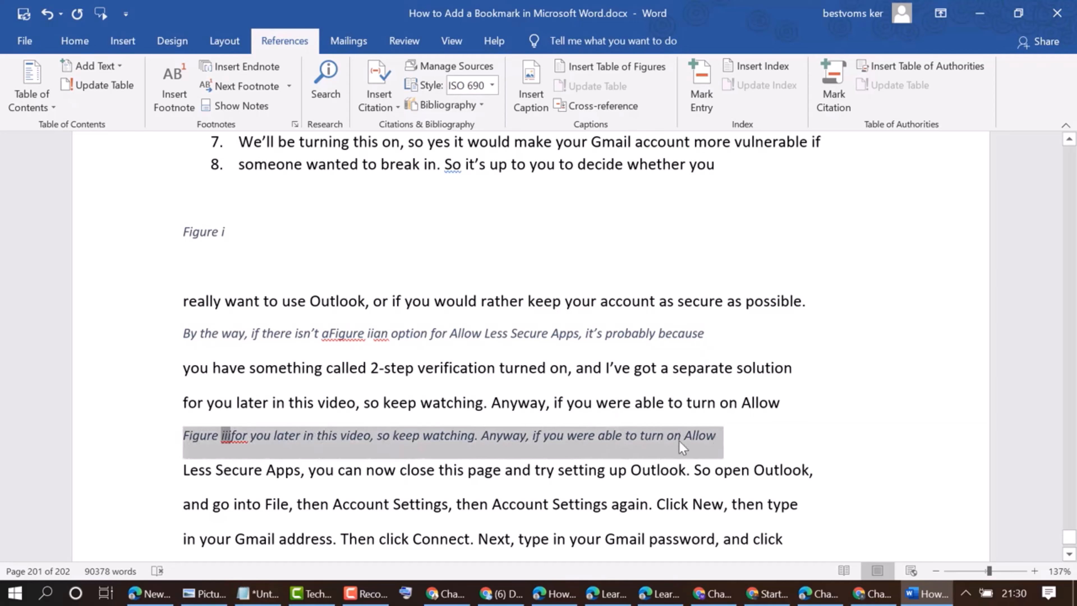
left_click(345, 256)
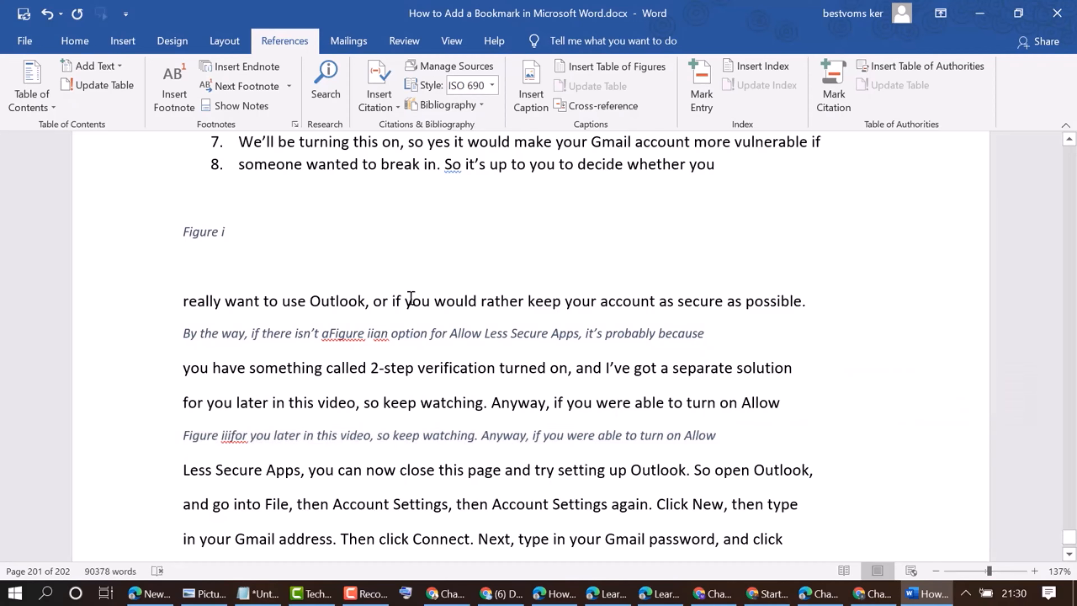
key("Return")
key("Return")
key("Return")
Insert the picture "How to Download Fortnite on Android.png" from Downloads below the caption and resize it to about 3.92 × 6.97 cm
left_click(239, 298)
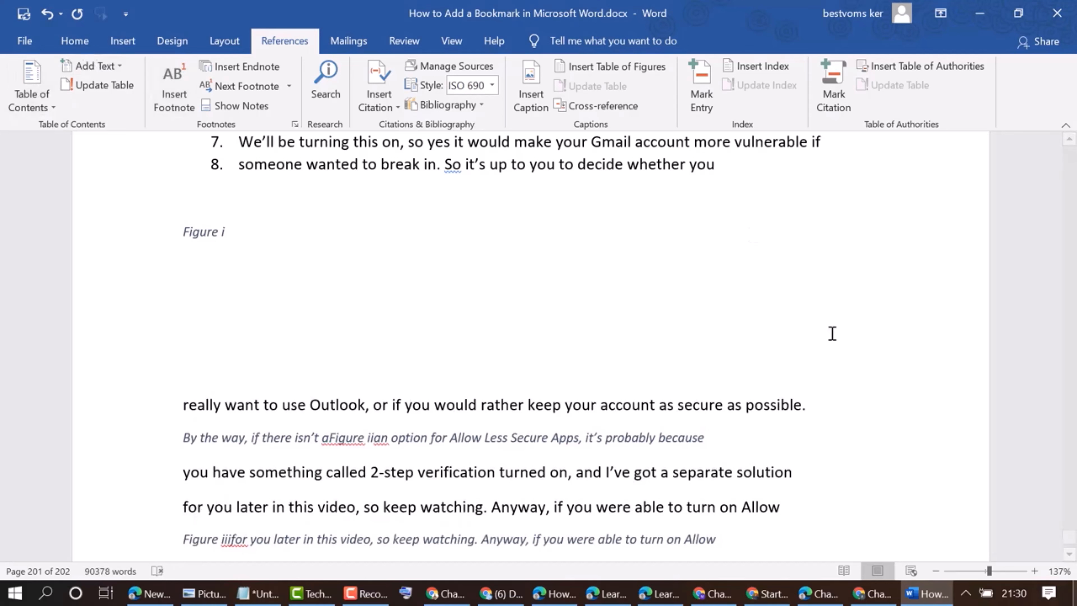
left_click(123, 40)
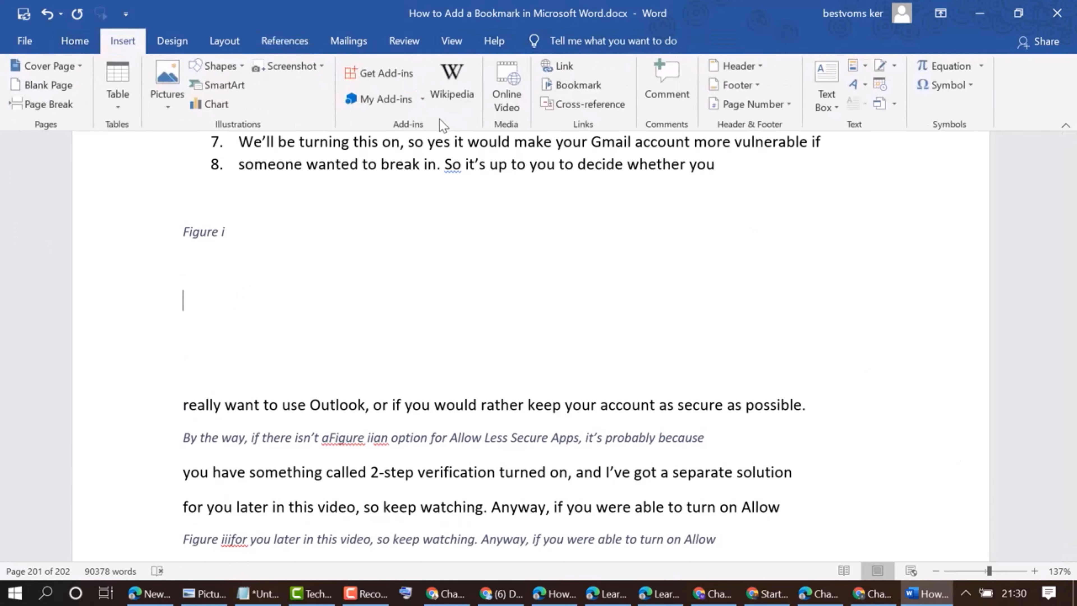
left_click(167, 76)
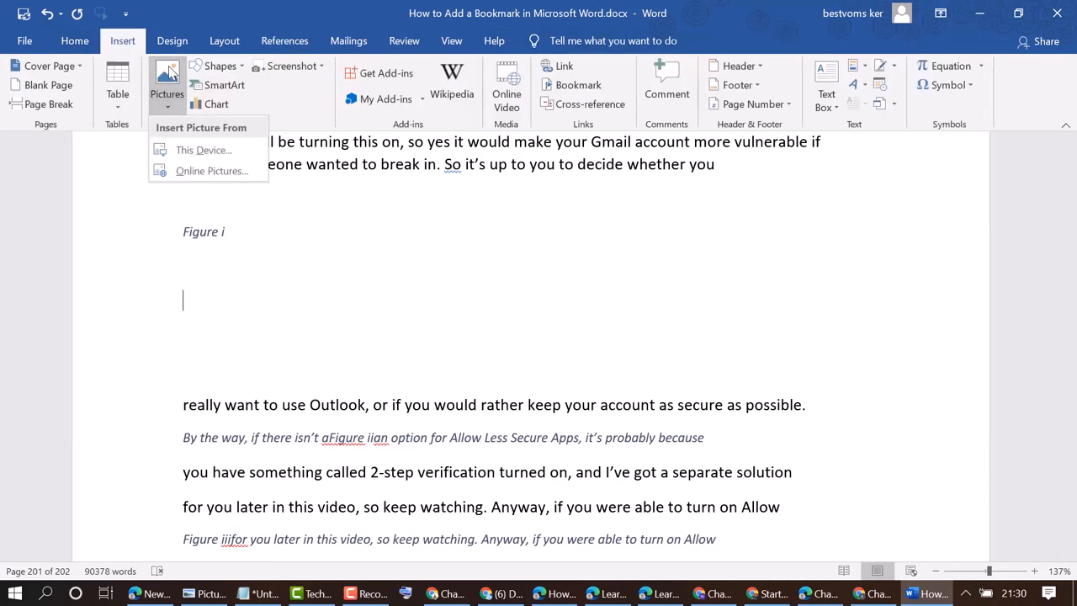
left_click(200, 161)
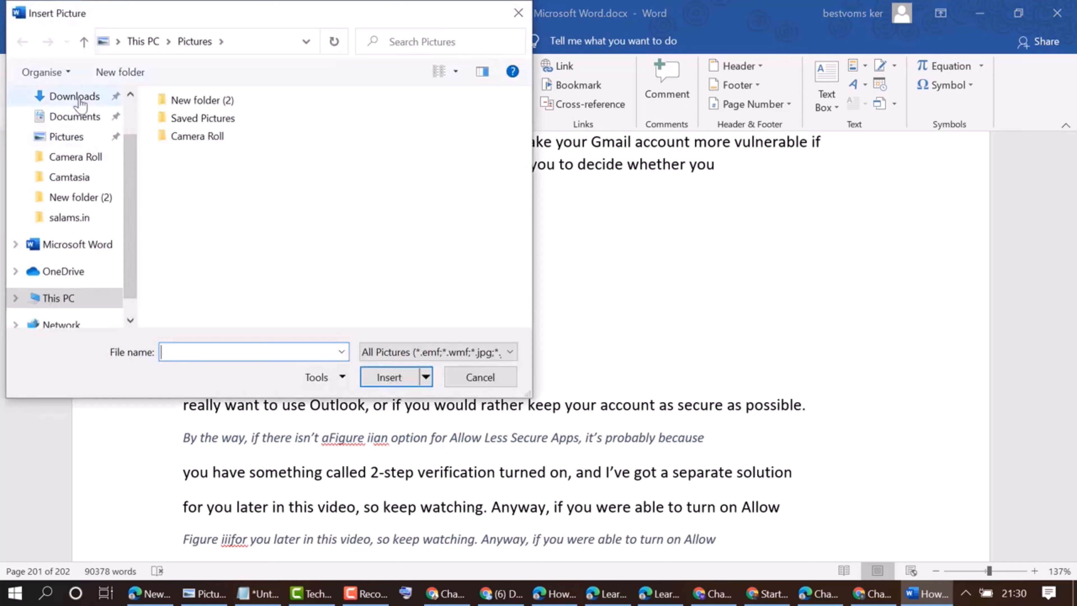
left_click(80, 102)
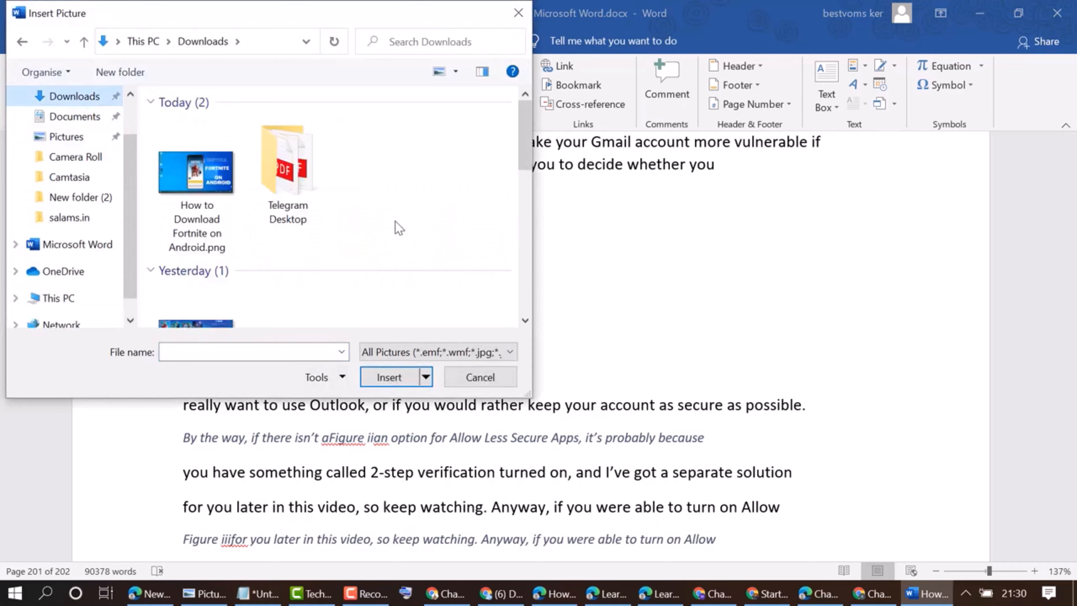
scroll(399, 229, "down", 5)
scroll(392, 244, "up", 5)
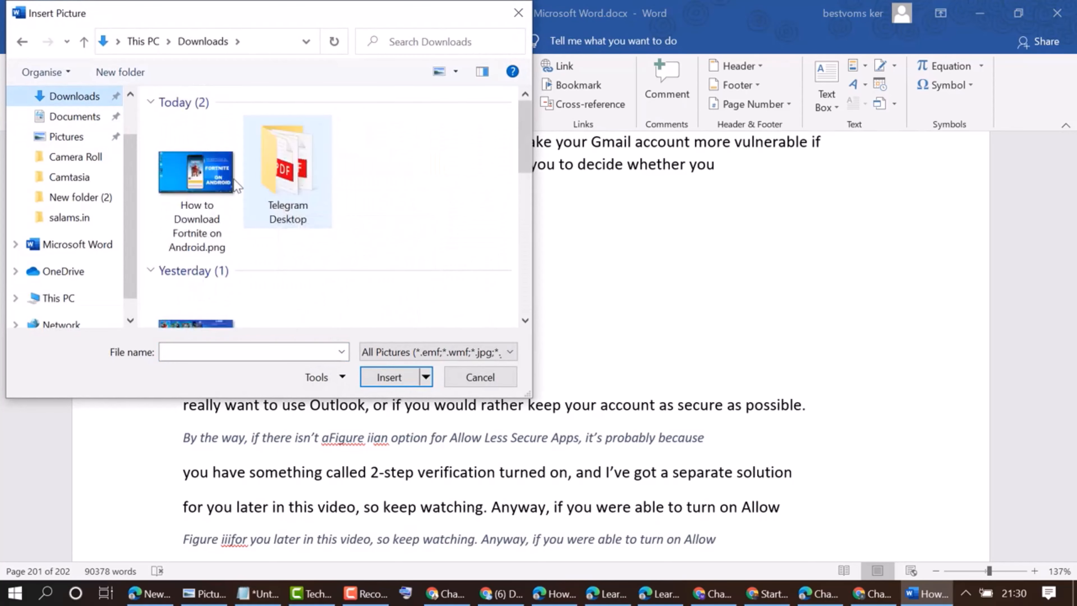
left_click(203, 168)
left_click(399, 377)
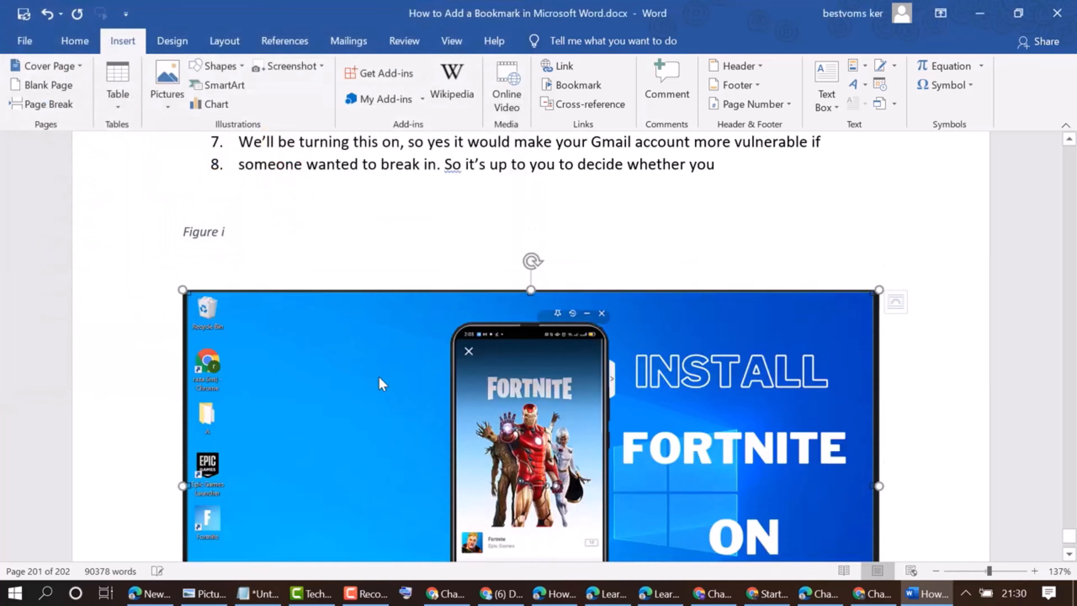
left_click_drag(182, 241, 581, 604)
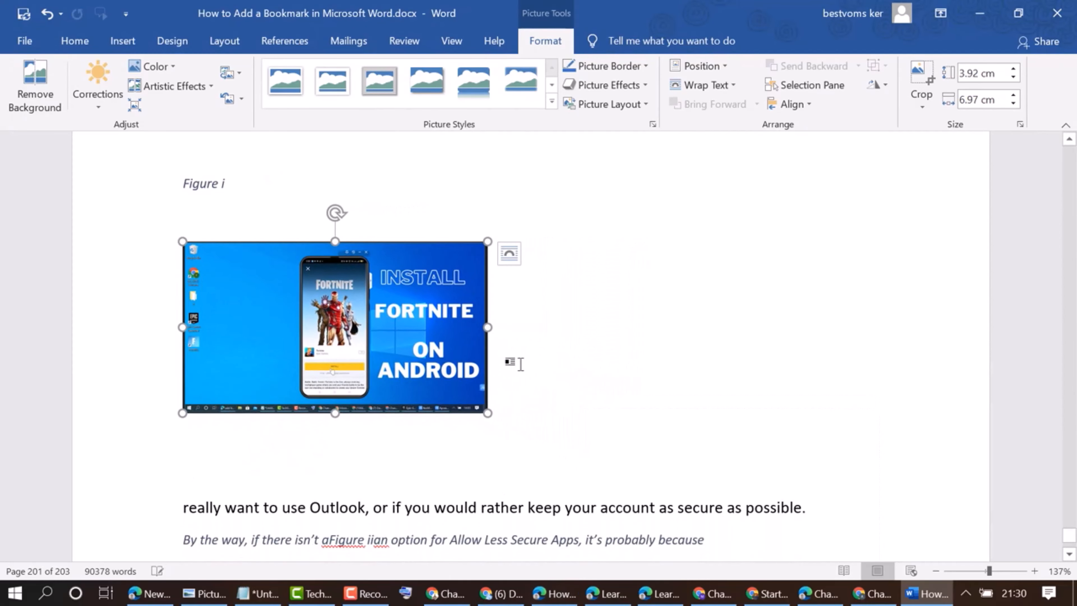
Select the Fortnite picture and insert a Figure caption below it with the text "test" after the number
left_click(543, 332)
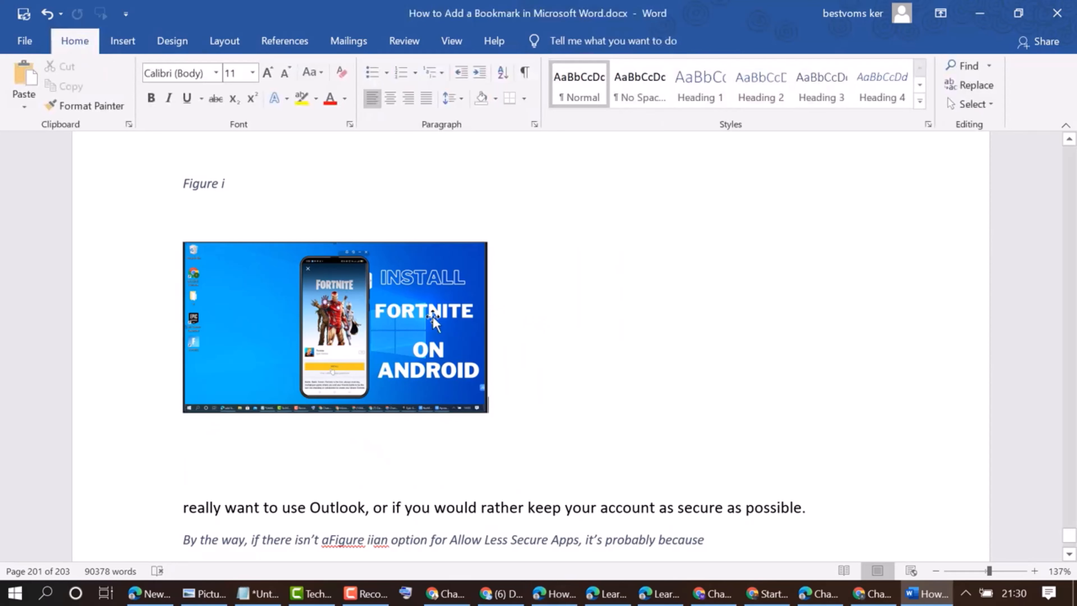
left_click(352, 344)
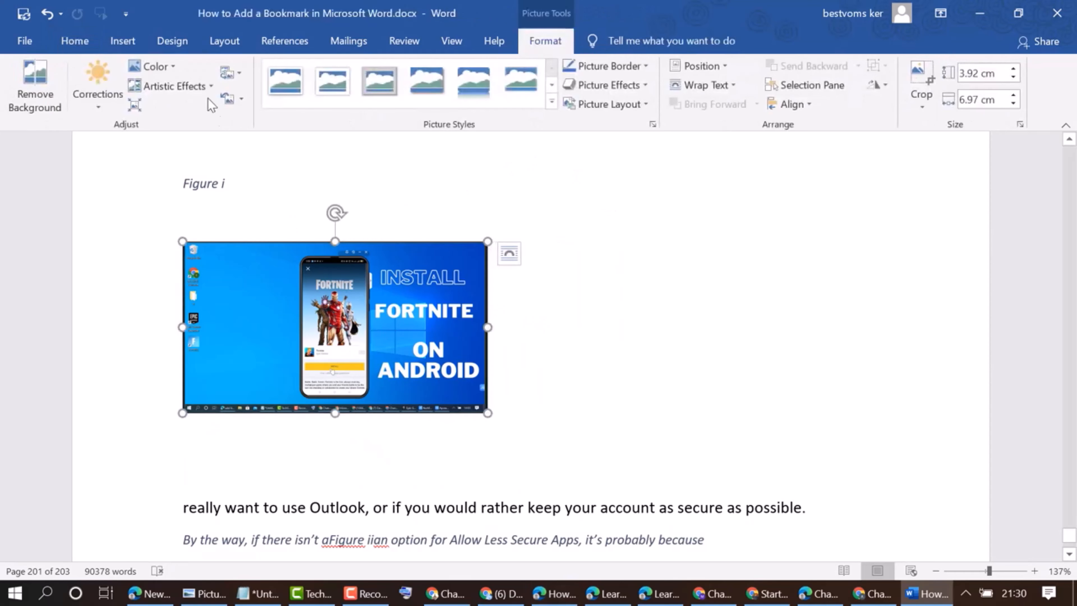
left_click(300, 39)
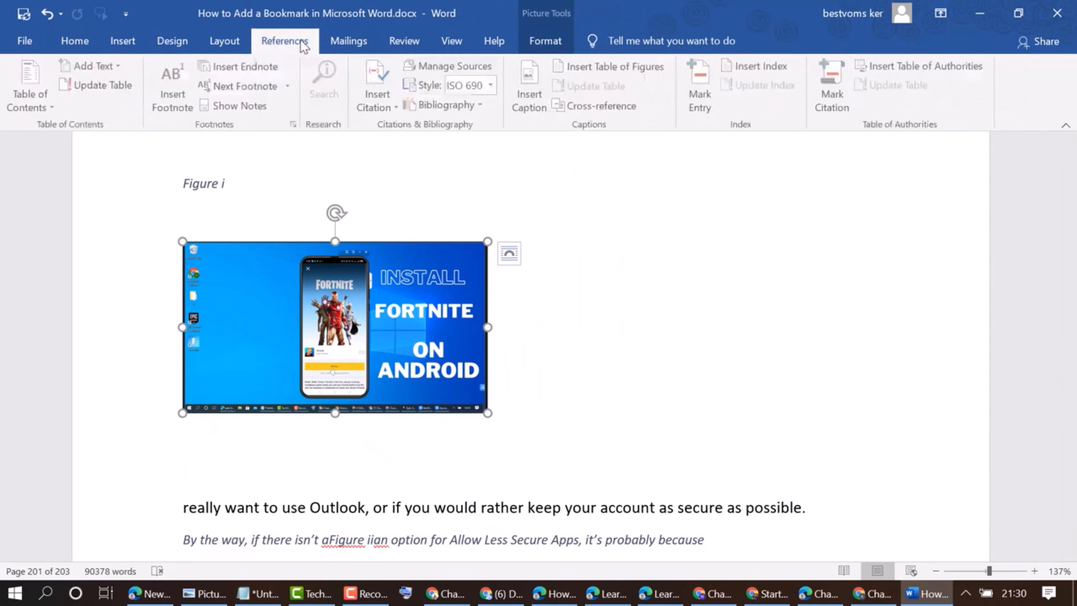
left_click(524, 94)
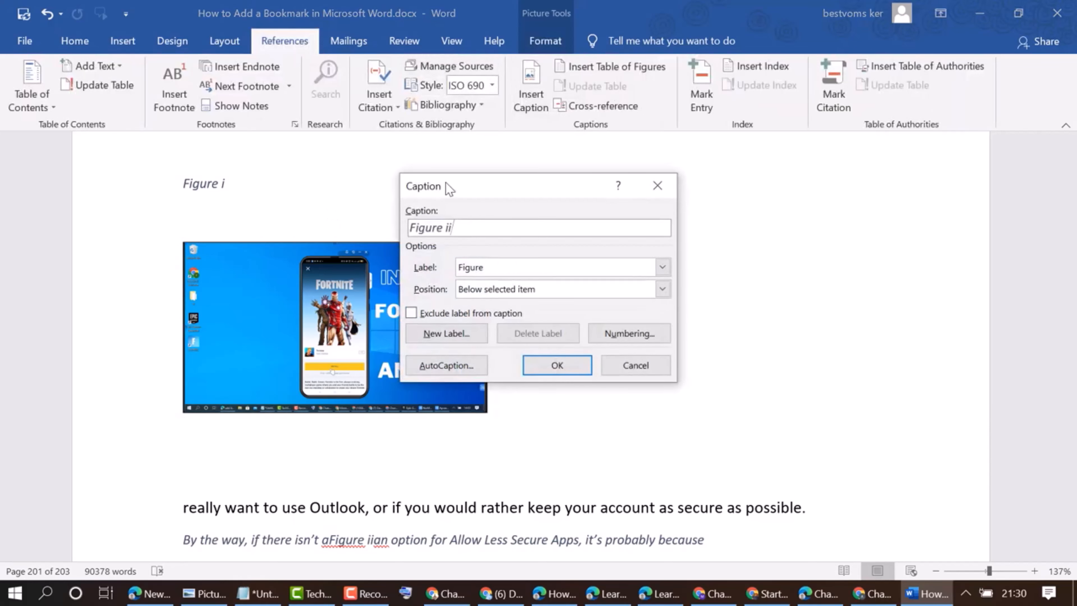
left_click_drag(445, 182, 497, 187)
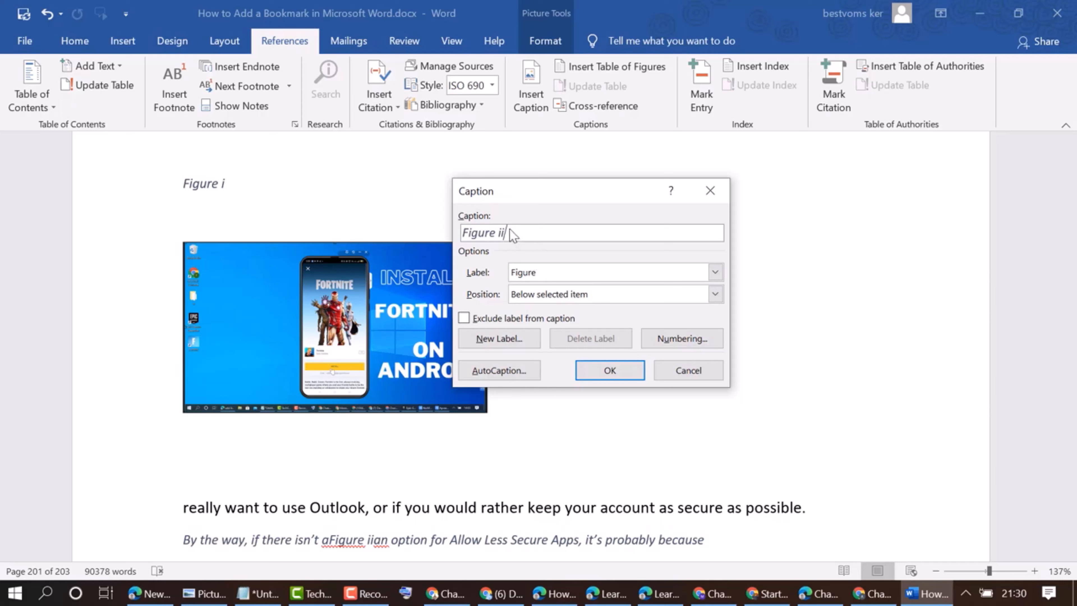
type("test")
left_click(507, 233)
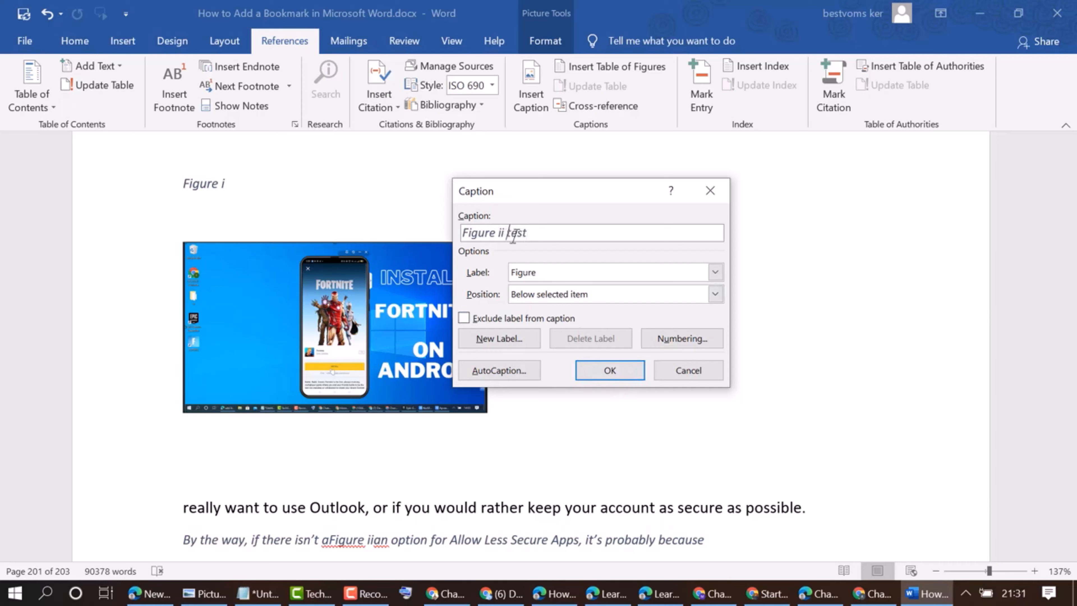
left_click(610, 371)
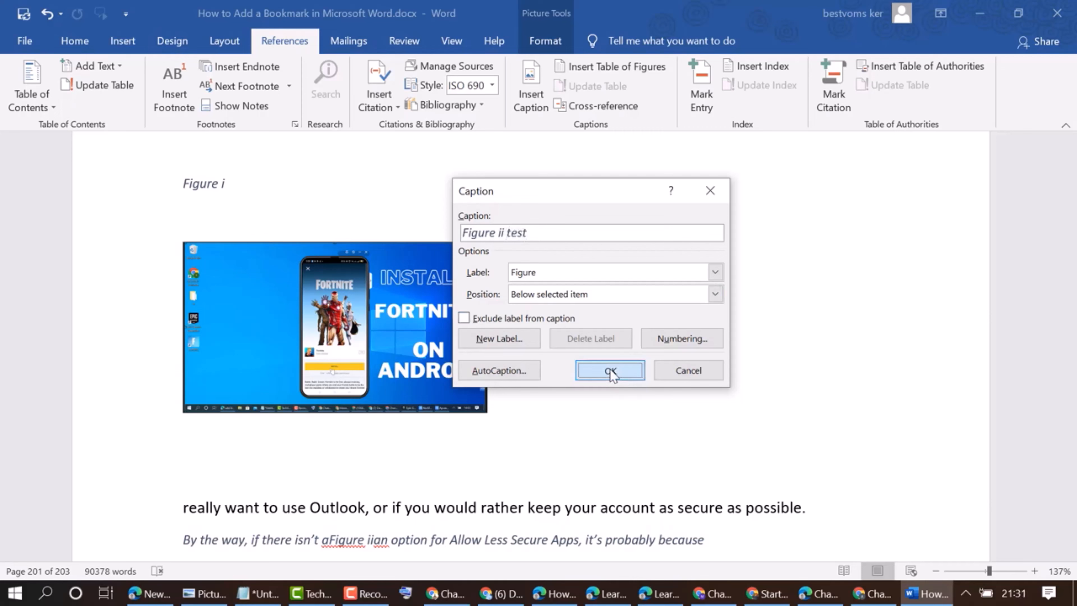
left_click(288, 394)
left_click_drag(286, 392, 345, 331)
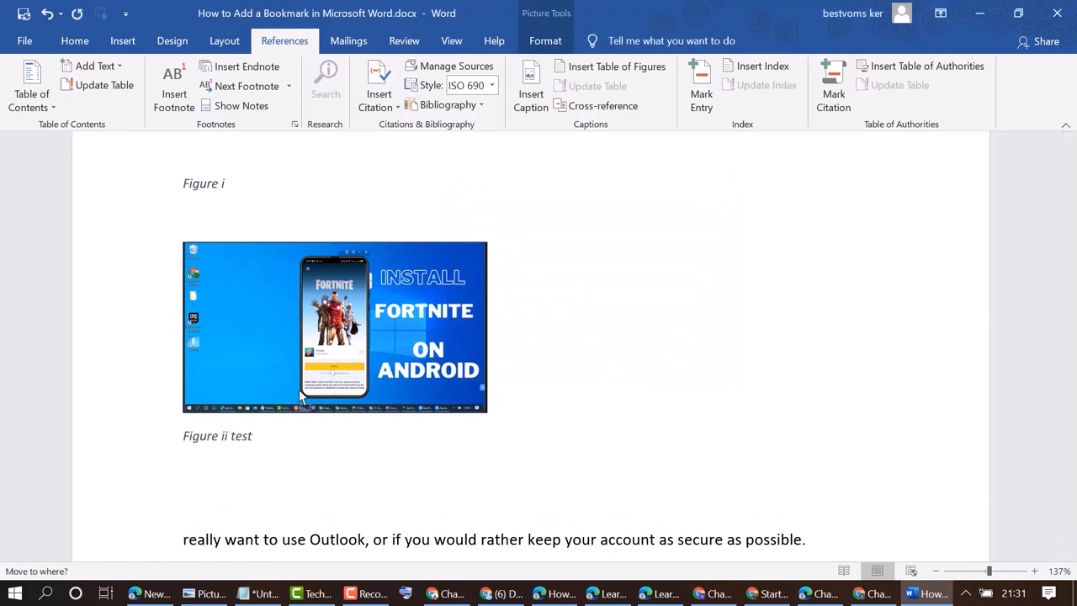
left_click_drag(298, 389, 297, 394)
left_click(243, 435)
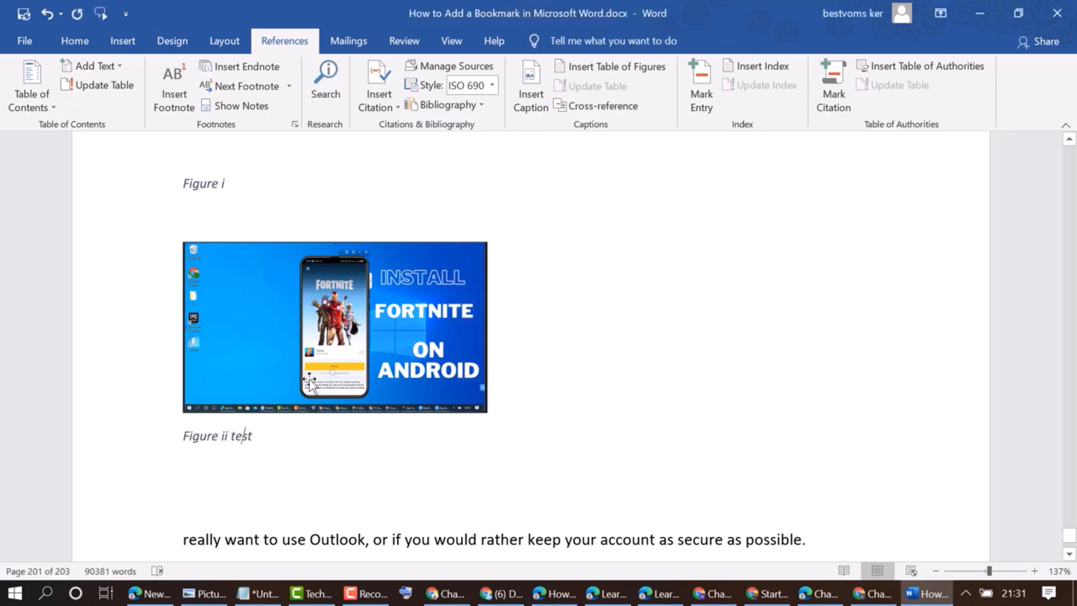
Add three blank lines at the top of page 202 and insert a table of figures there with default settings
left_click(597, 68)
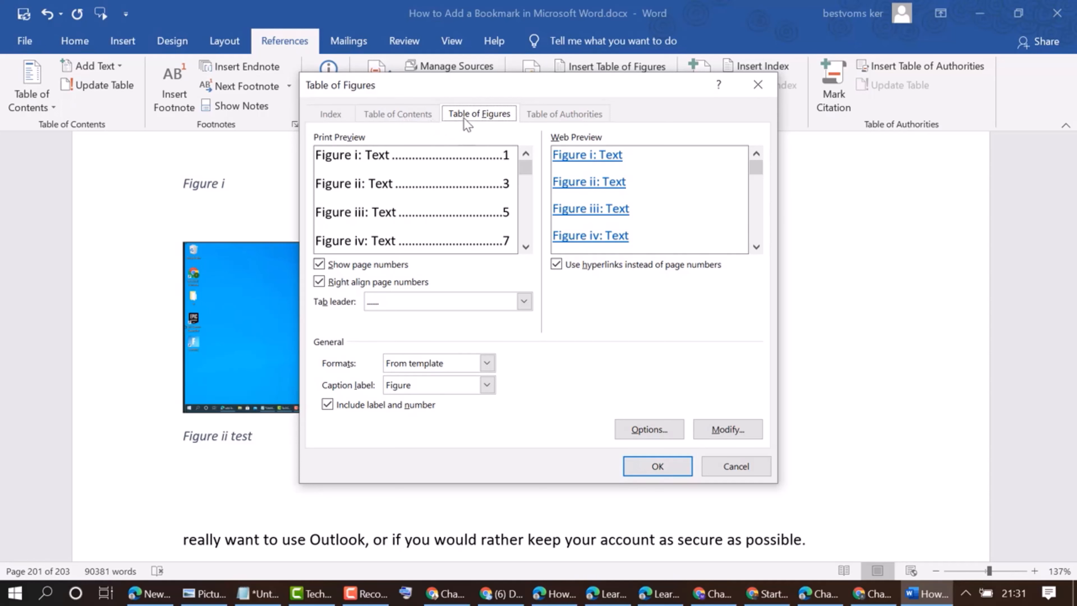
left_click(736, 466)
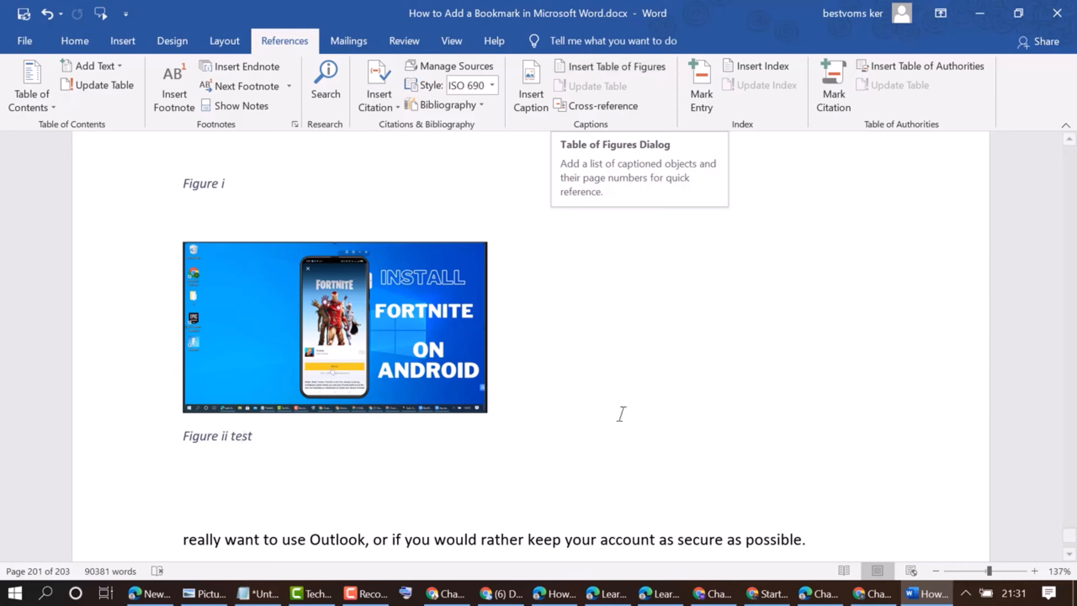
scroll(517, 329, "up", 3)
scroll(520, 327, "down", 20)
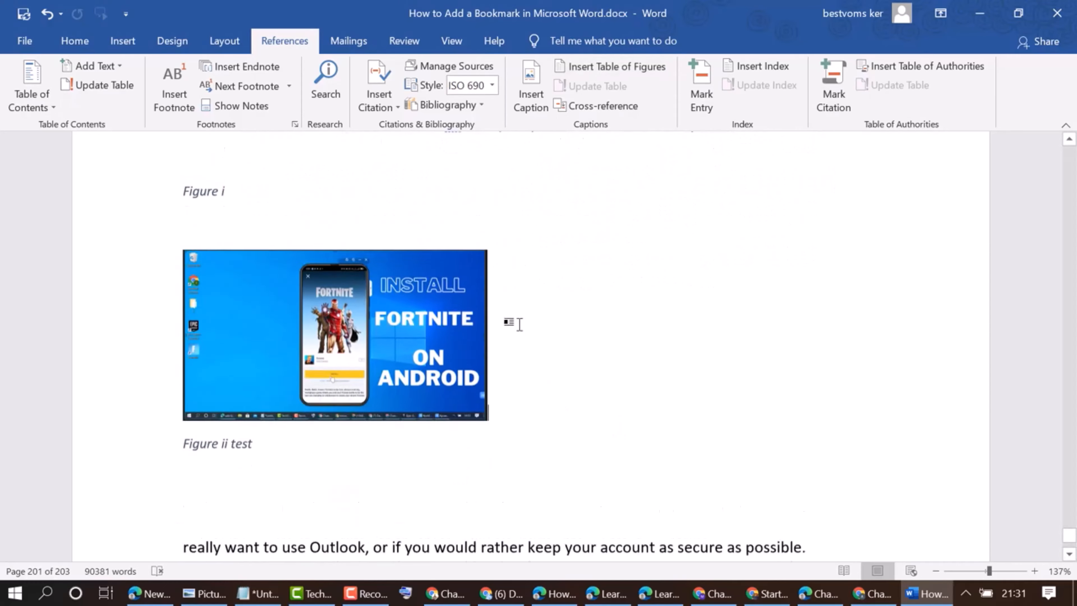
scroll(521, 324, "down", 1)
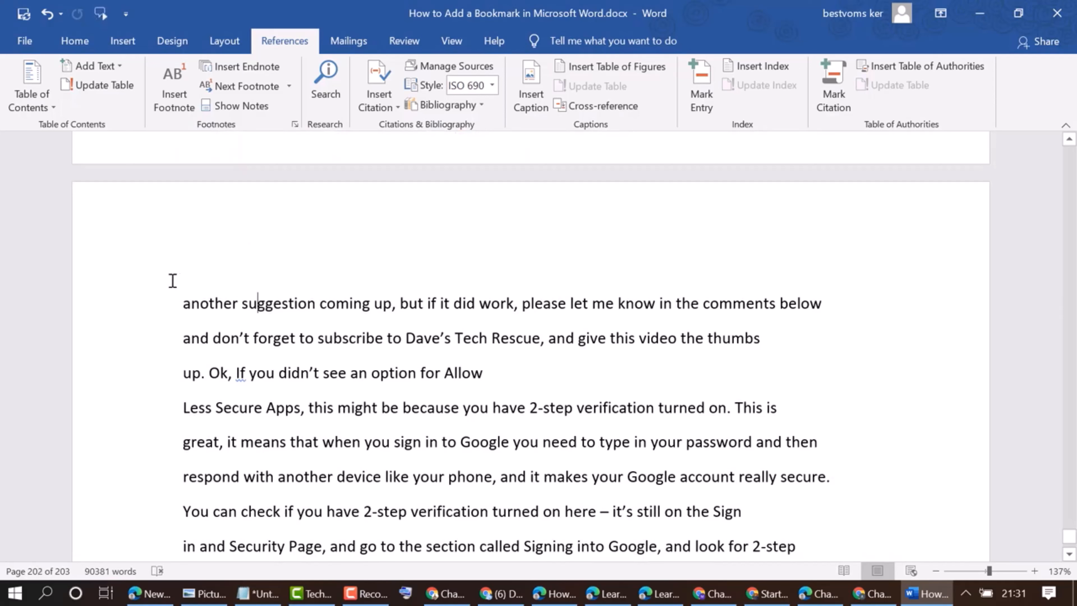
left_click(185, 301)
key("Return")
key("Return")
key("Return")
key("Return")
key("Return")
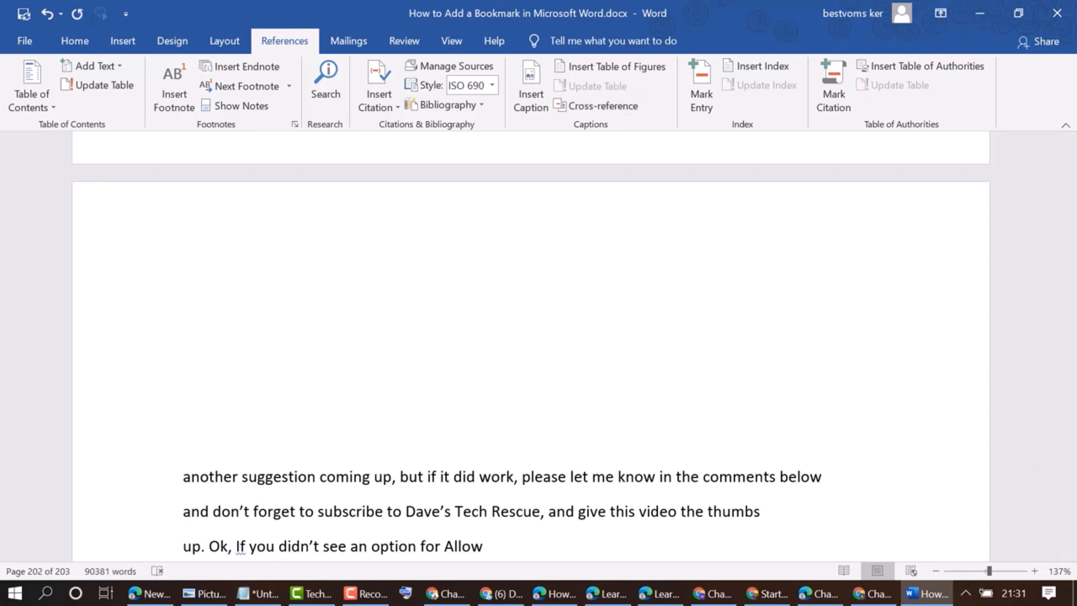
left_click(622, 64)
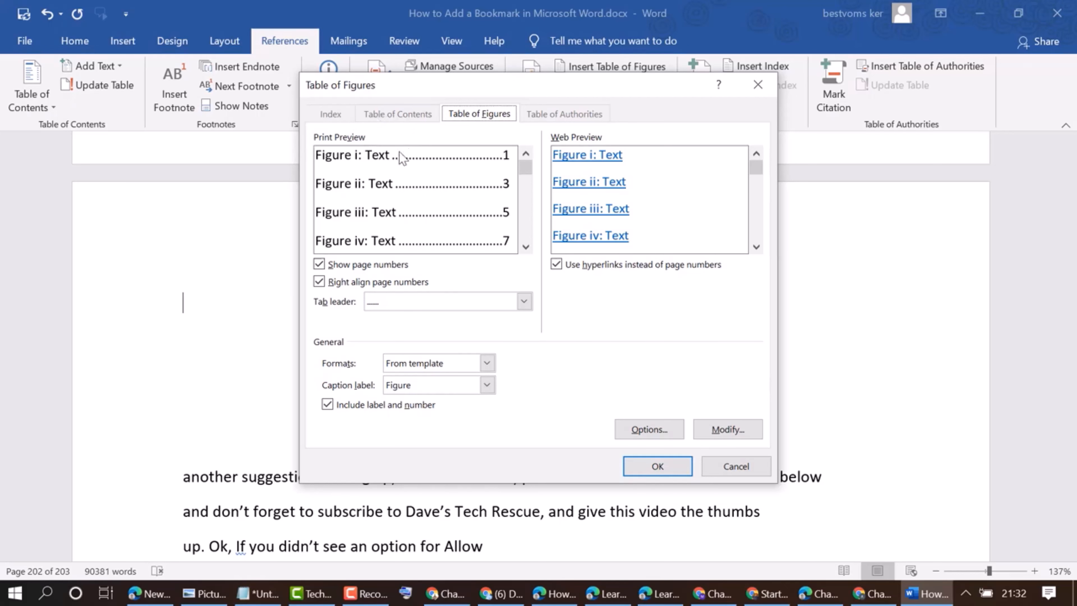
left_click(657, 467)
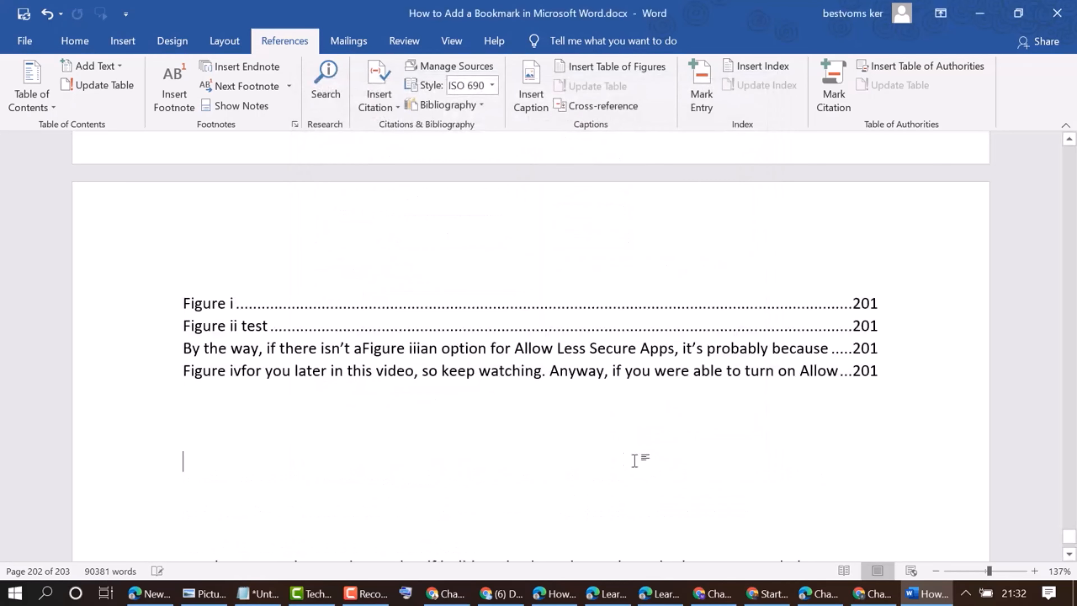
left_click(418, 367)
left_click_drag(187, 297, 880, 371)
left_click(597, 420)
left_click(491, 348)
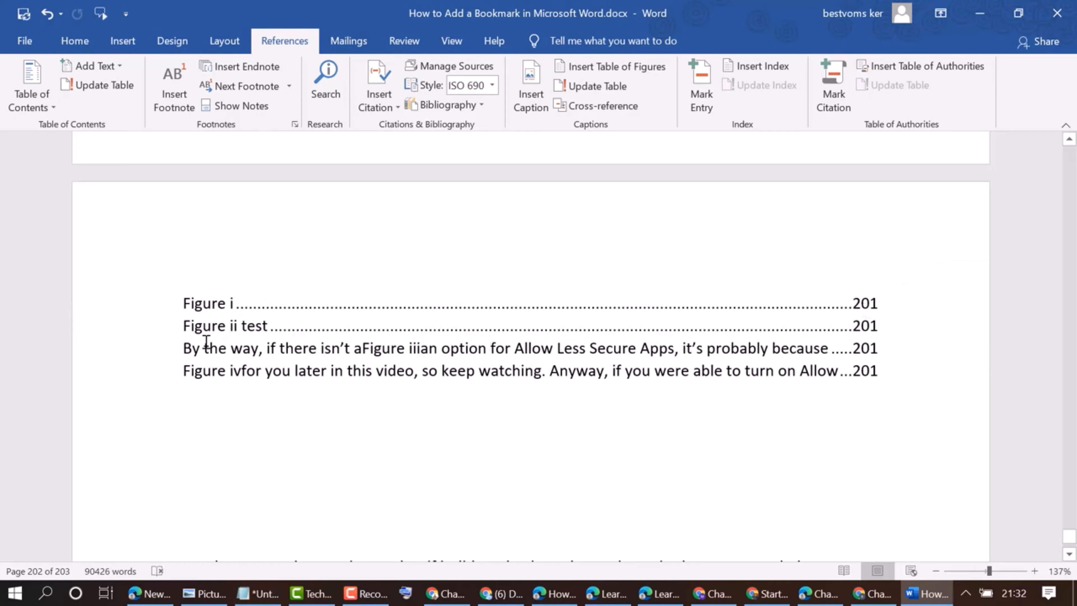
scroll(280, 323, "down", 15)
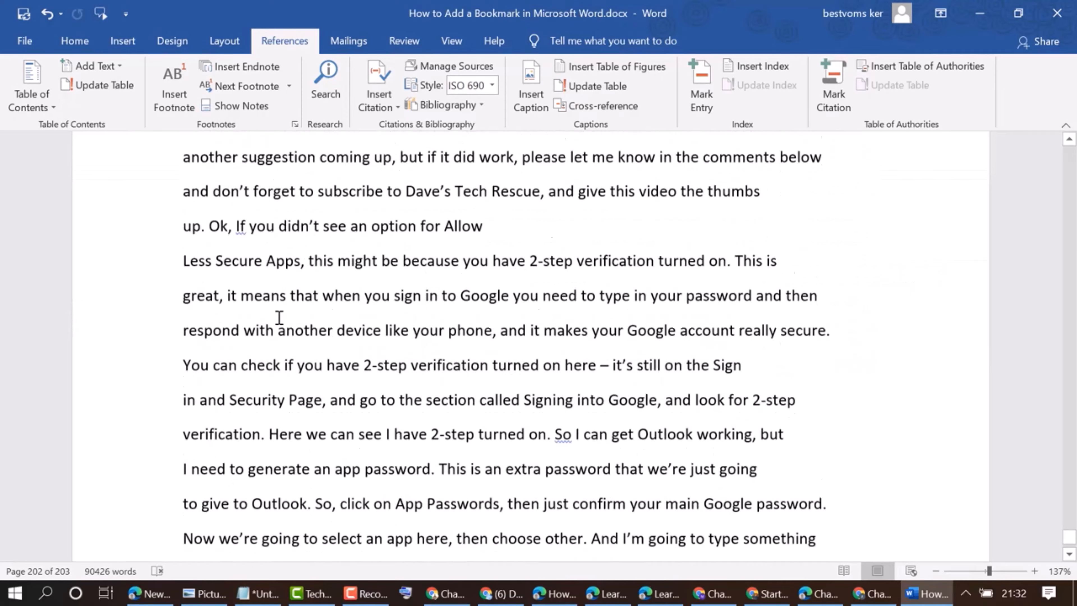
scroll(275, 308, "down", 8)
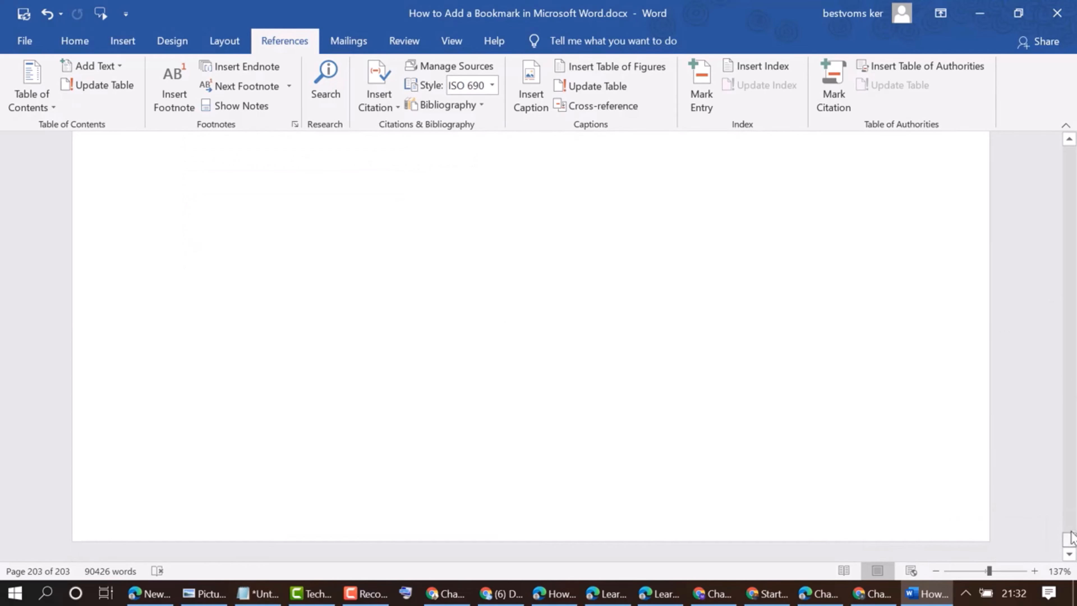
Select the line beginning "on your phone, your tablet" on page 31 and insert a Figure caption with that line's text pasted in
left_click_drag(1069, 536, 1068, 211)
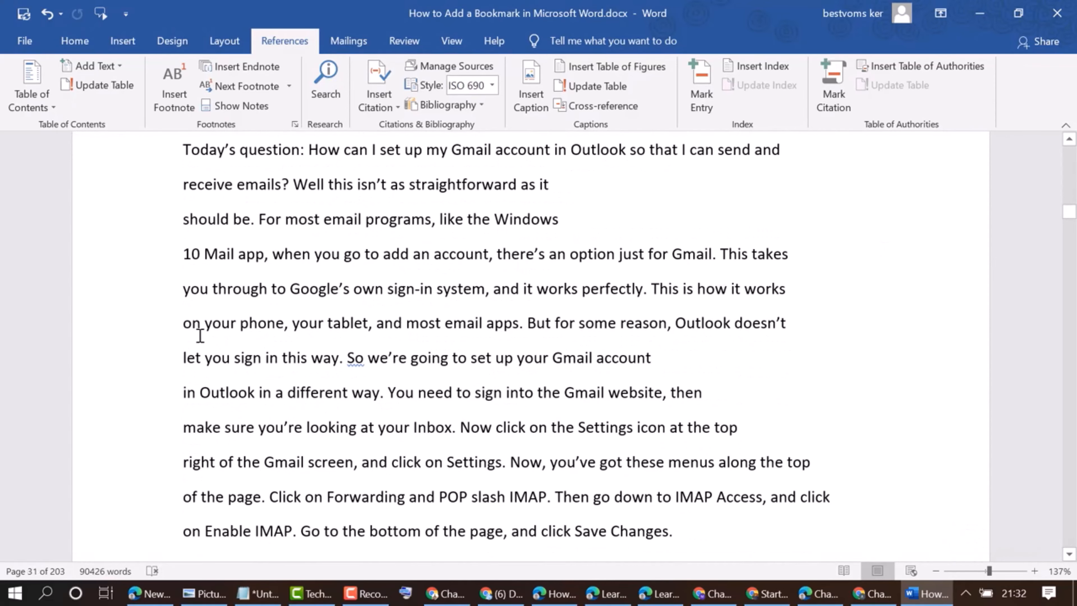
left_click_drag(187, 322, 831, 321)
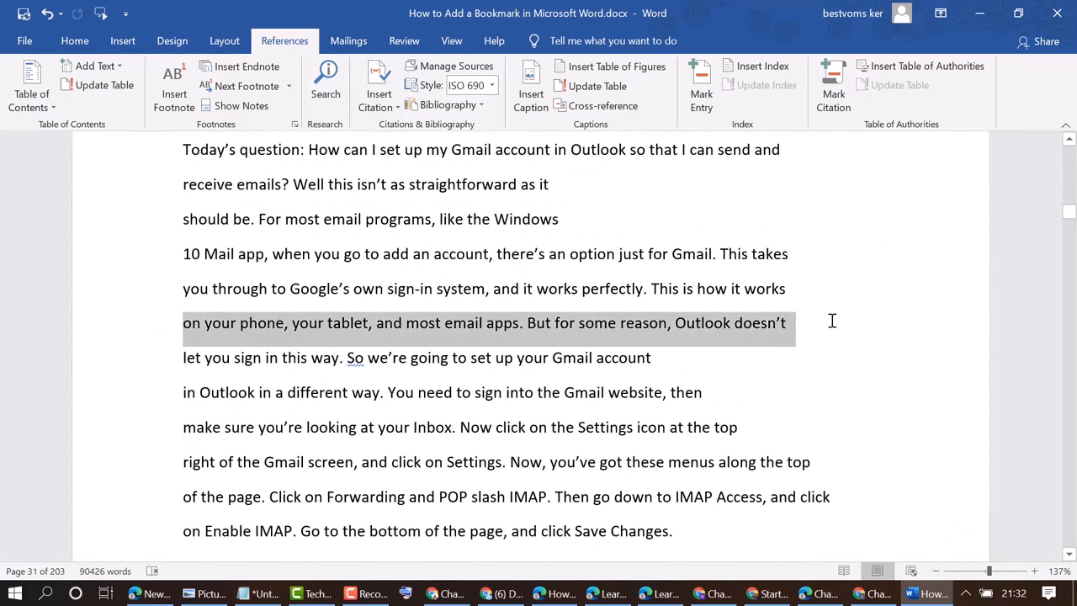
left_click(531, 88)
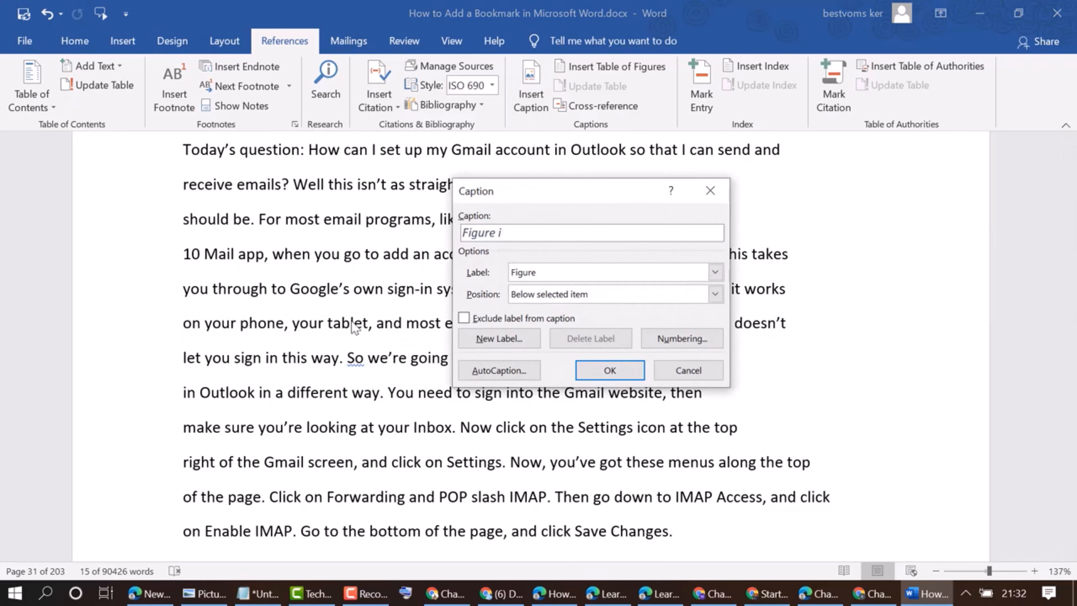
left_click(689, 369)
right_click(352, 328)
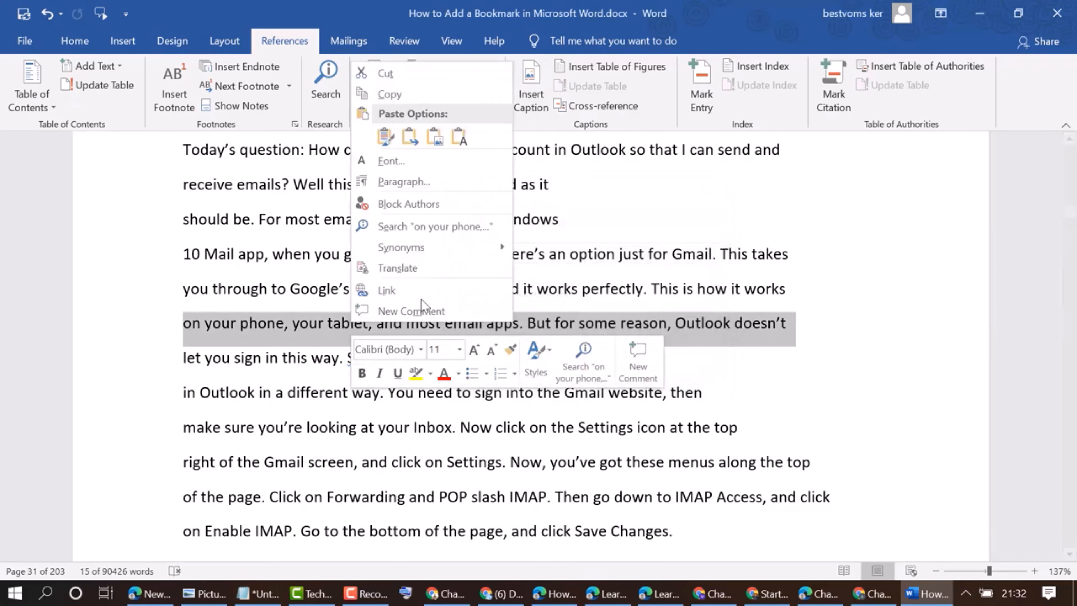
left_click(390, 94)
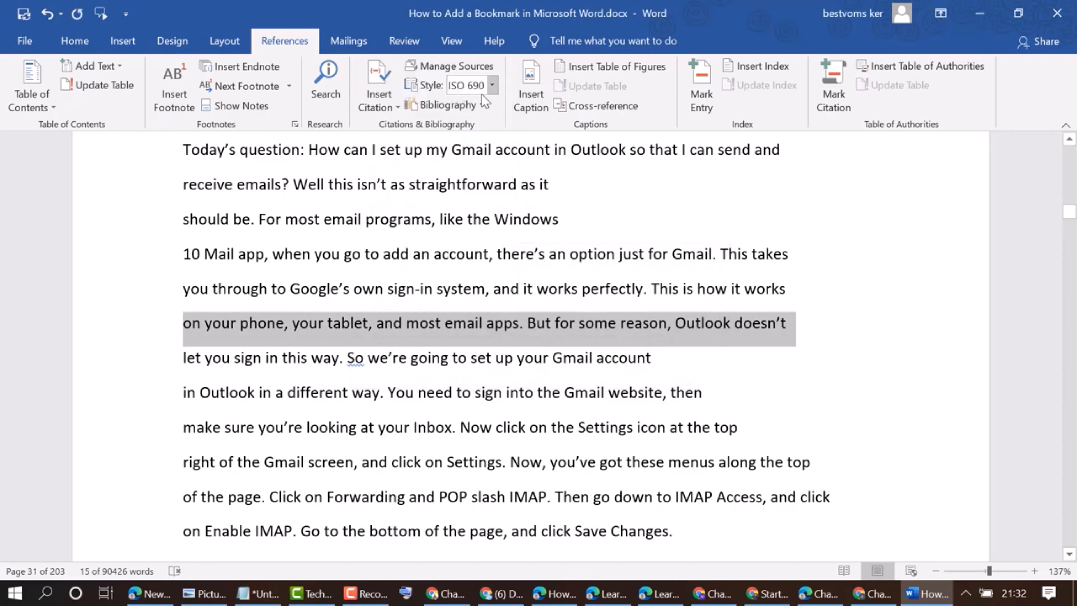
left_click(519, 92)
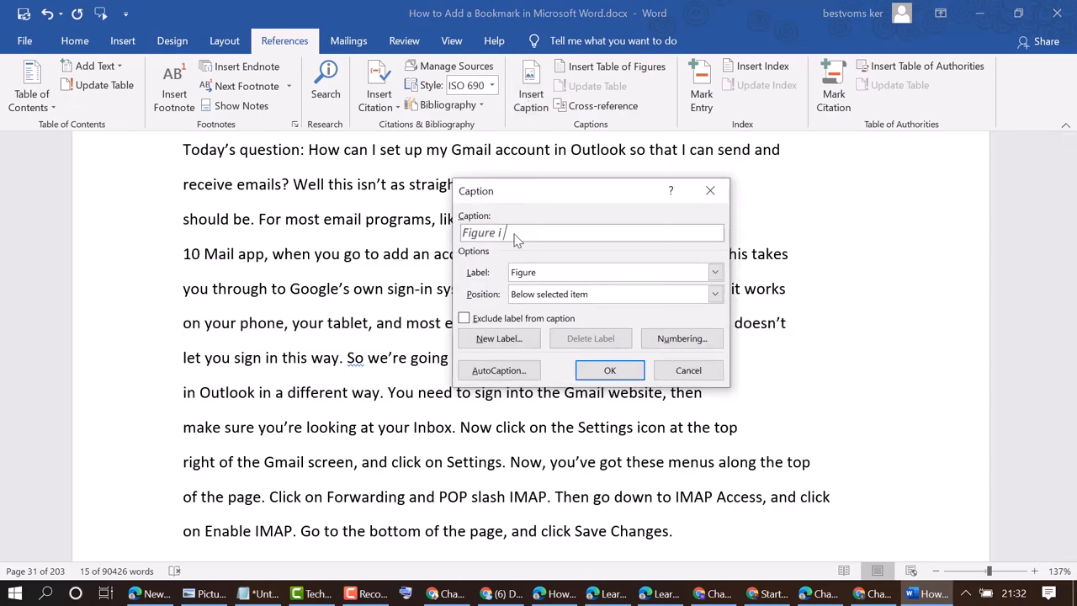
key("ctrl+v")
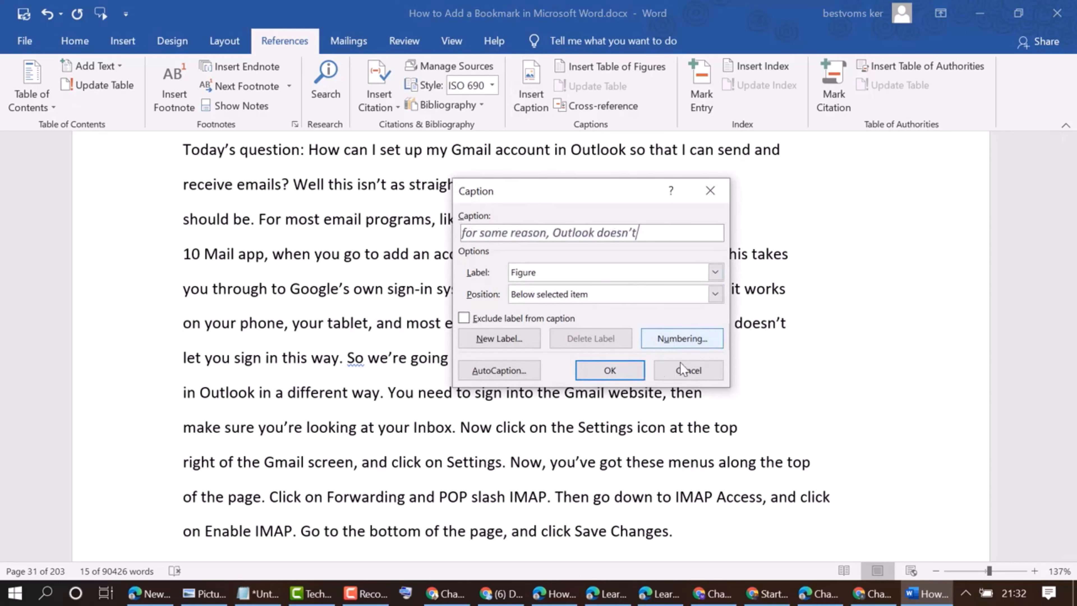
left_click(610, 370)
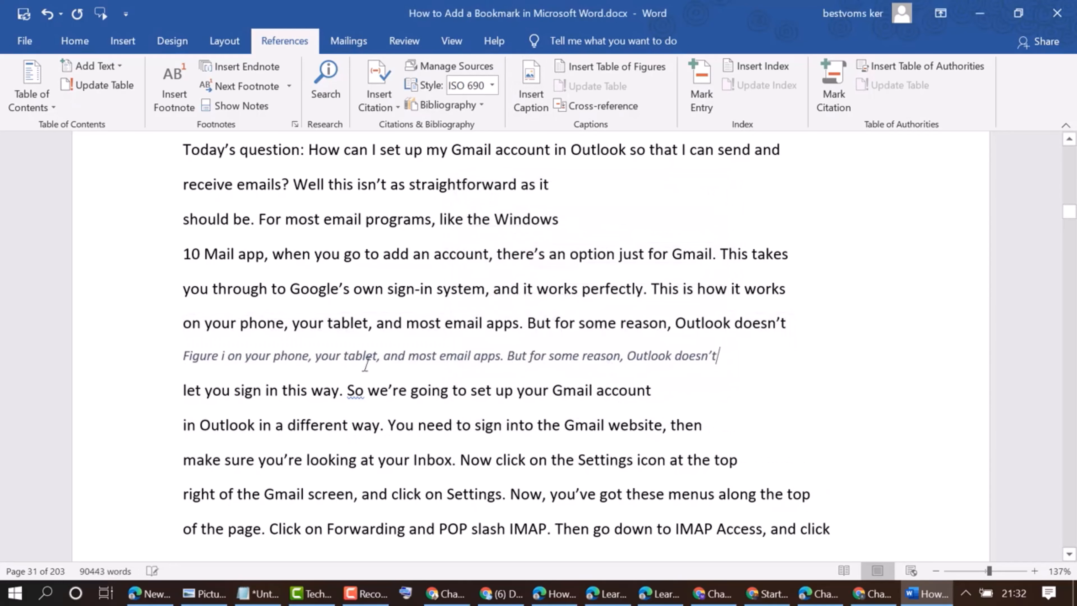
Add three blank lines at the top of page 32 before the line beginning "on Enable IMAP"
scroll(538, 381, "down", 5)
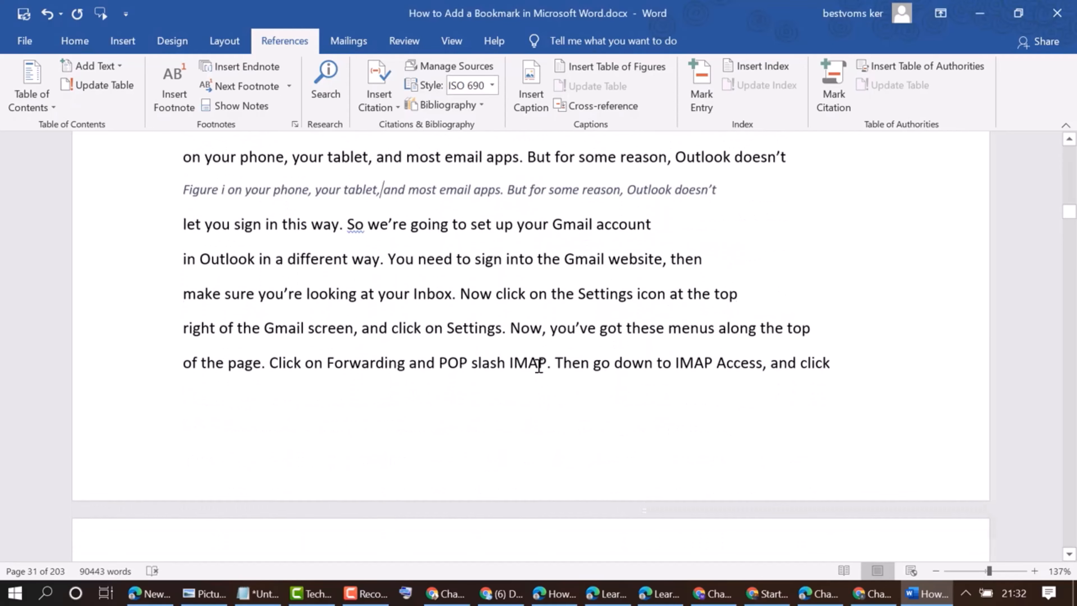
scroll(500, 347, "down", 2)
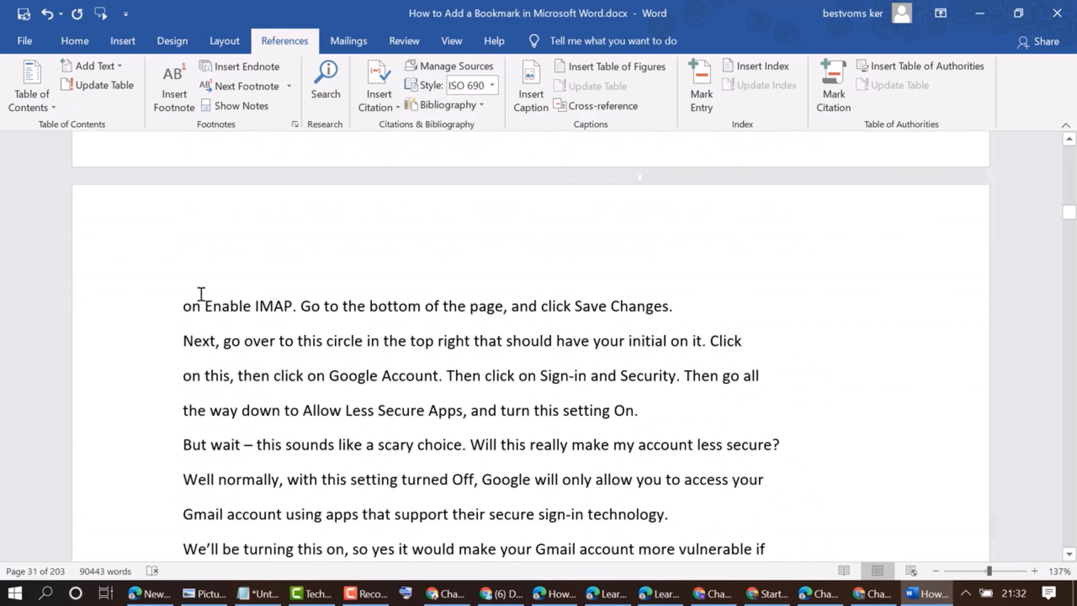
left_click(183, 304)
key("Return")
key("Return")
key("Return")
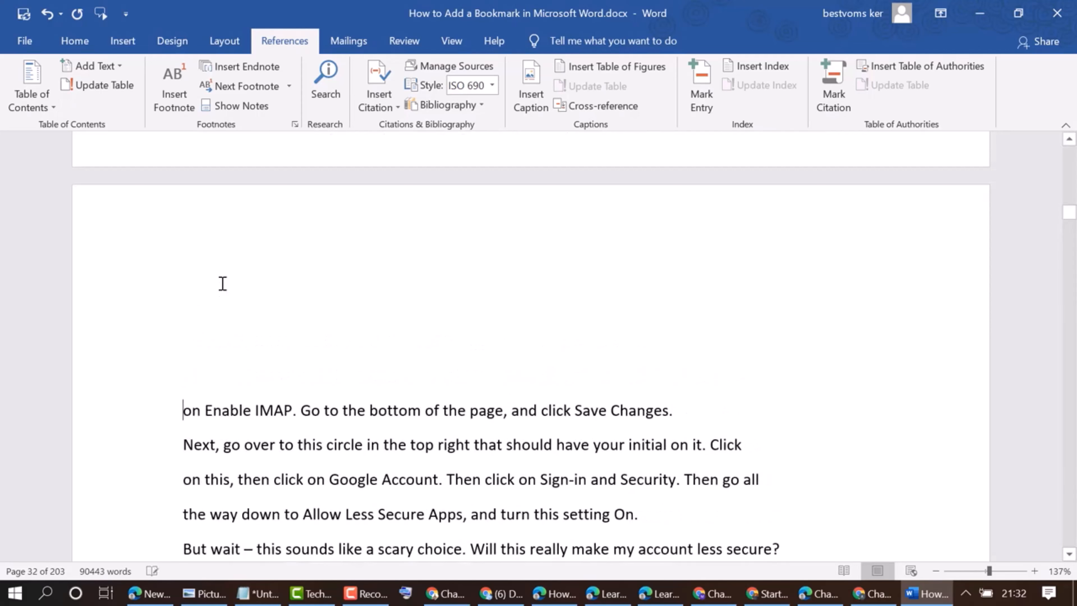
Insert a table of figures on the new blank line at the top of page 32, replacing the existing table of figures
left_click(222, 283)
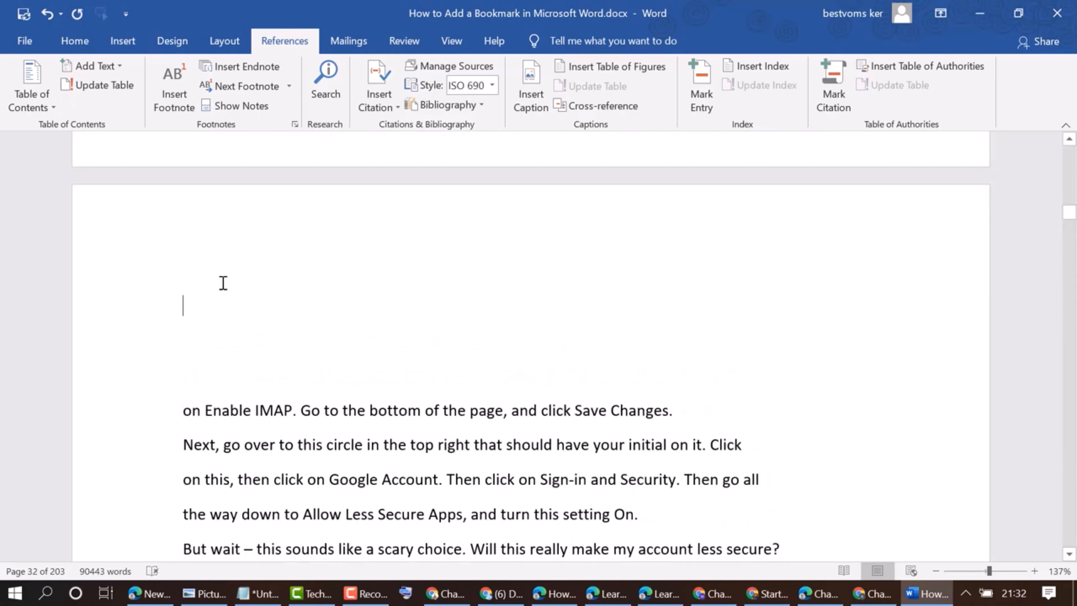
left_click(613, 73)
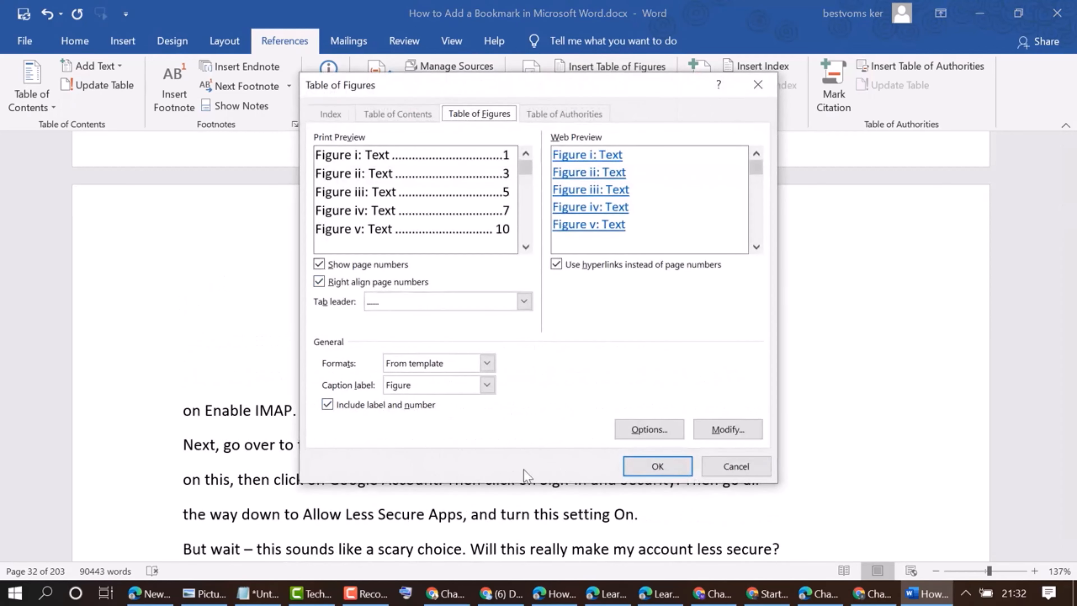
left_click(659, 462)
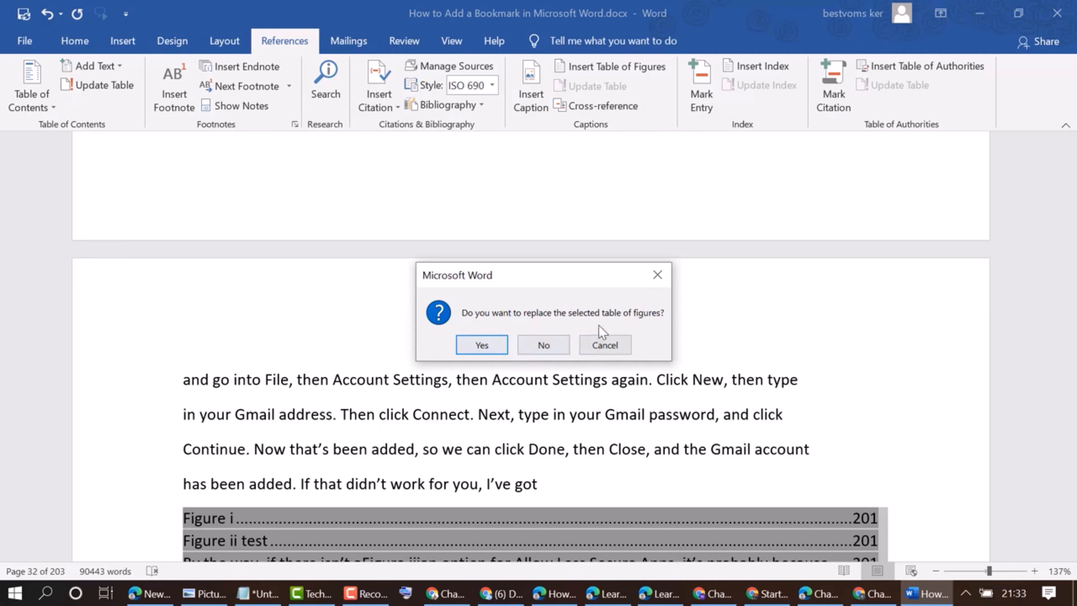
left_click(481, 344)
scroll(464, 351, "down", 5)
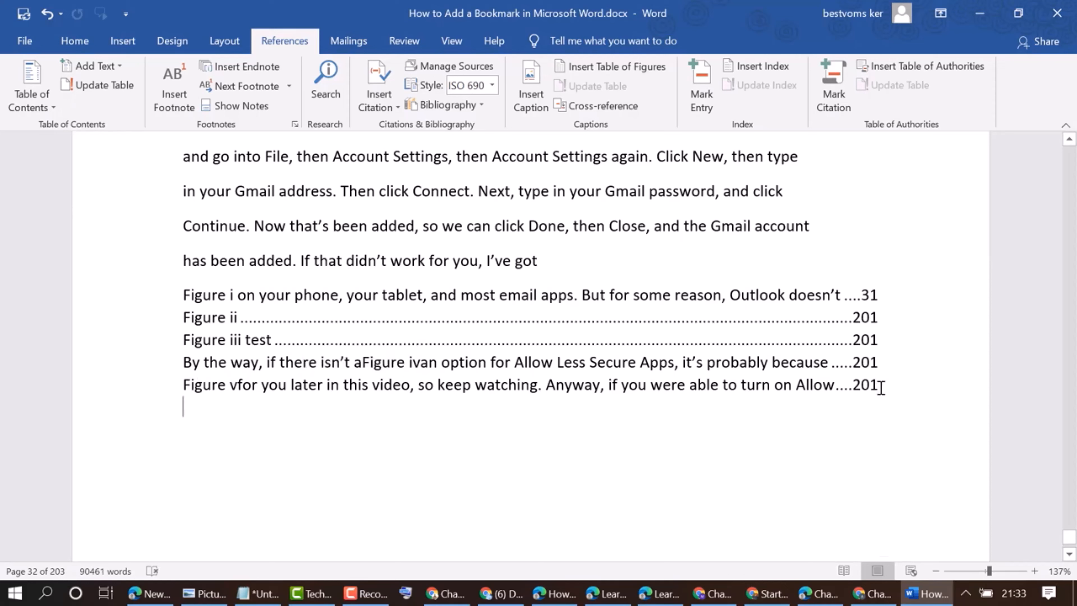
left_click(851, 295)
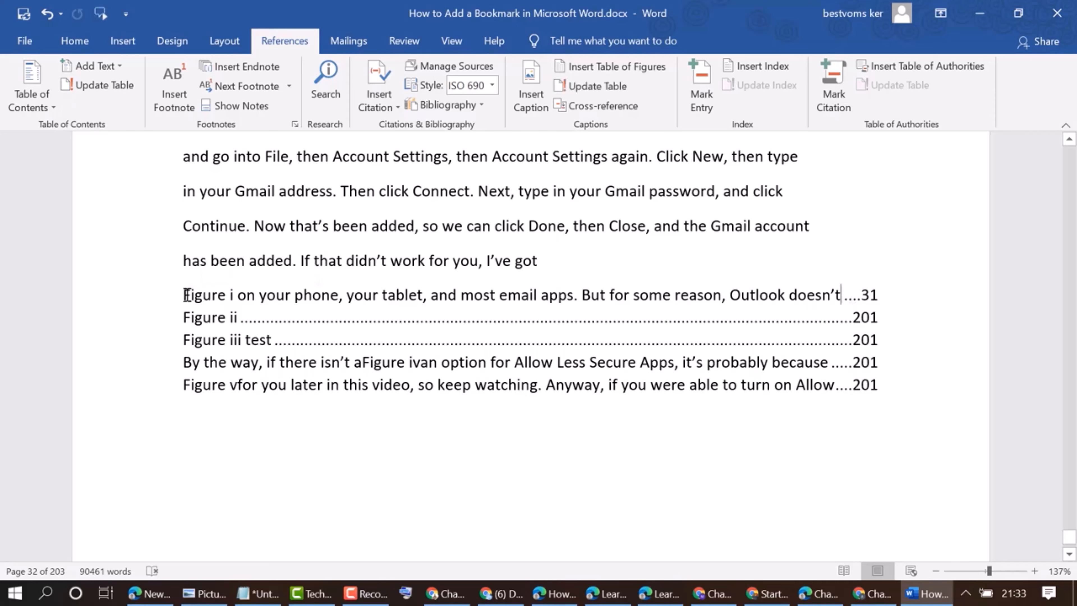
Scroll to page 130, add two blank lines after the line ending "So open Outlook," and type "page 130" there
left_click_drag(186, 294, 234, 294)
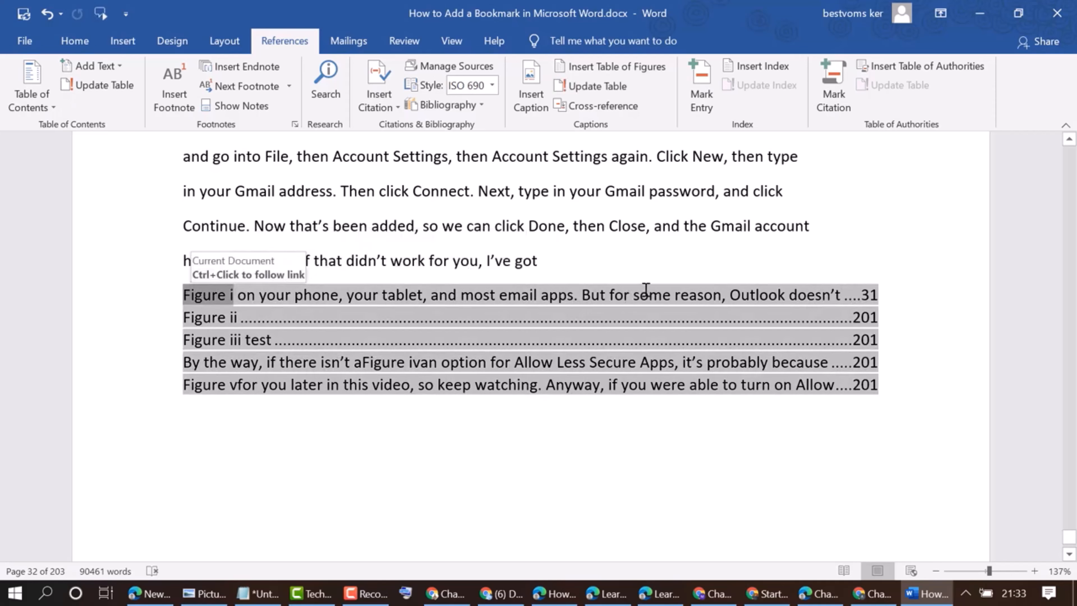
left_click(500, 295)
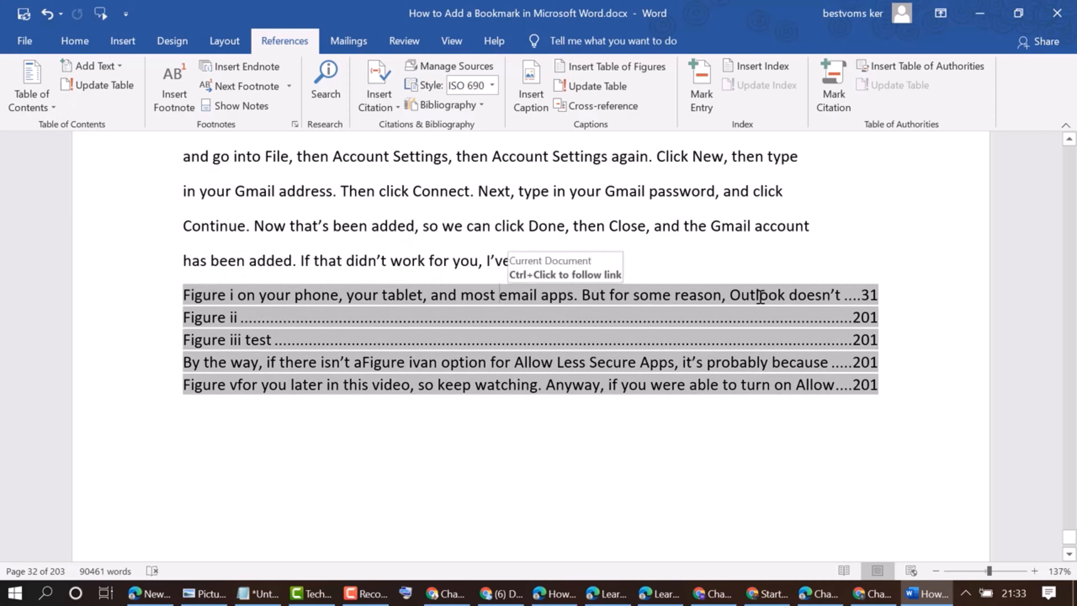
left_click(574, 258)
scroll(596, 321, "up", 5)
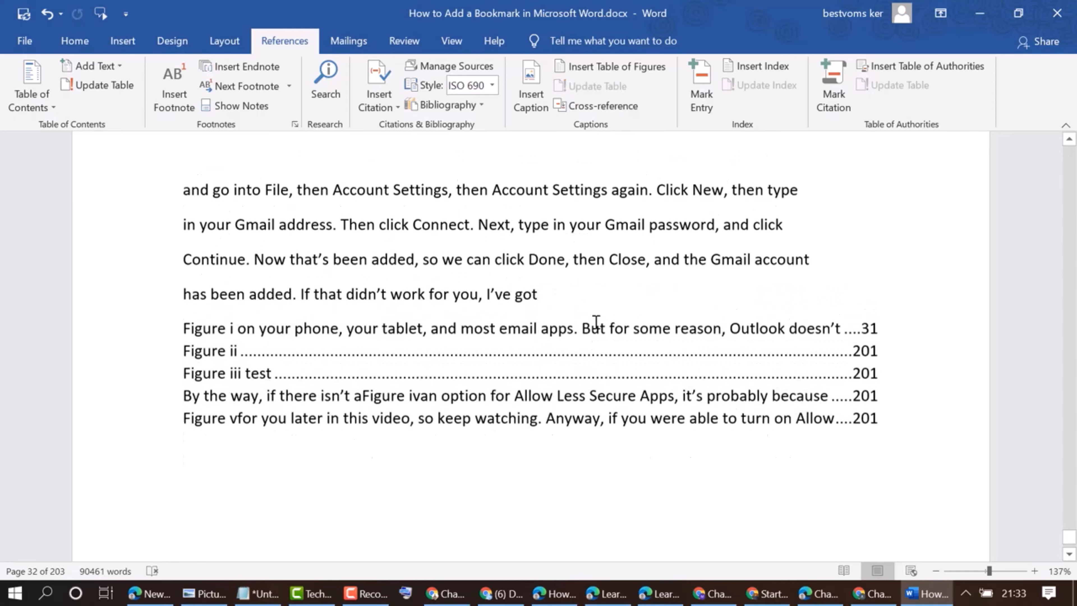
left_click_drag(1072, 530, 1071, 397)
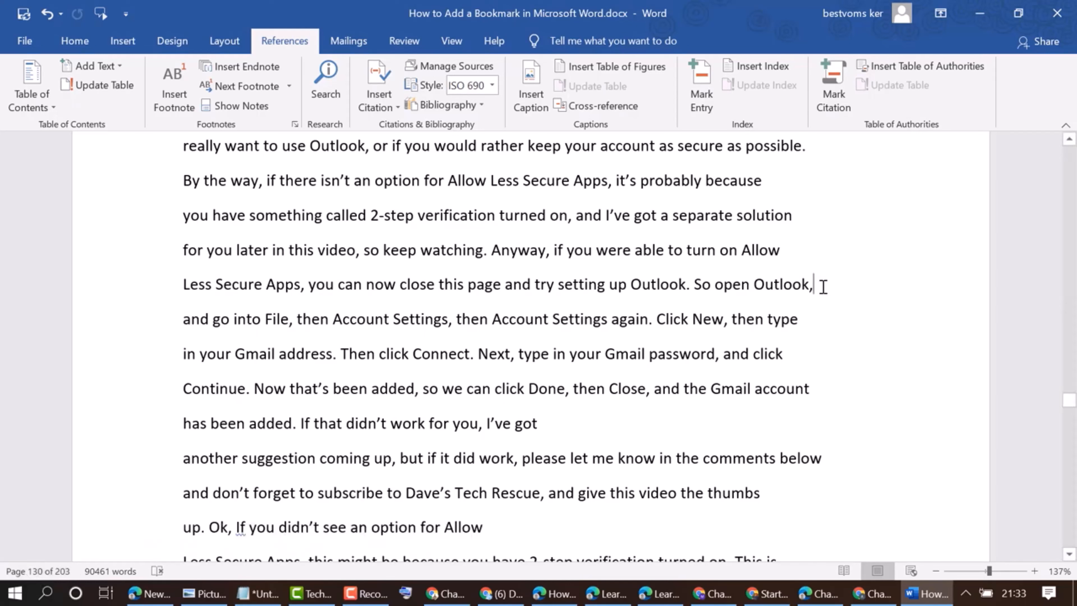
key("Return")
key("Return")
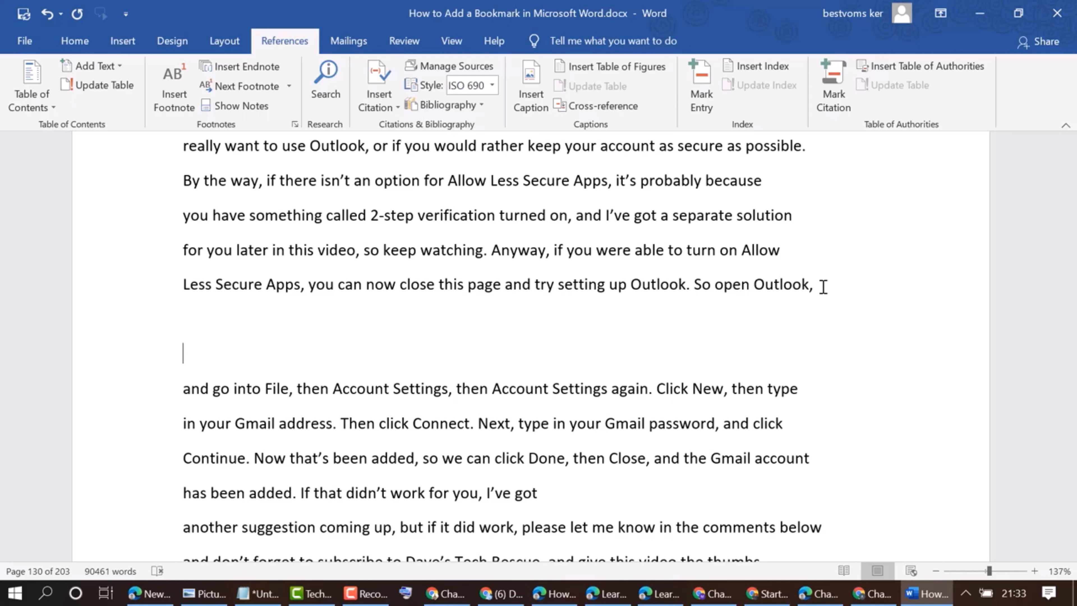
type("page 13")
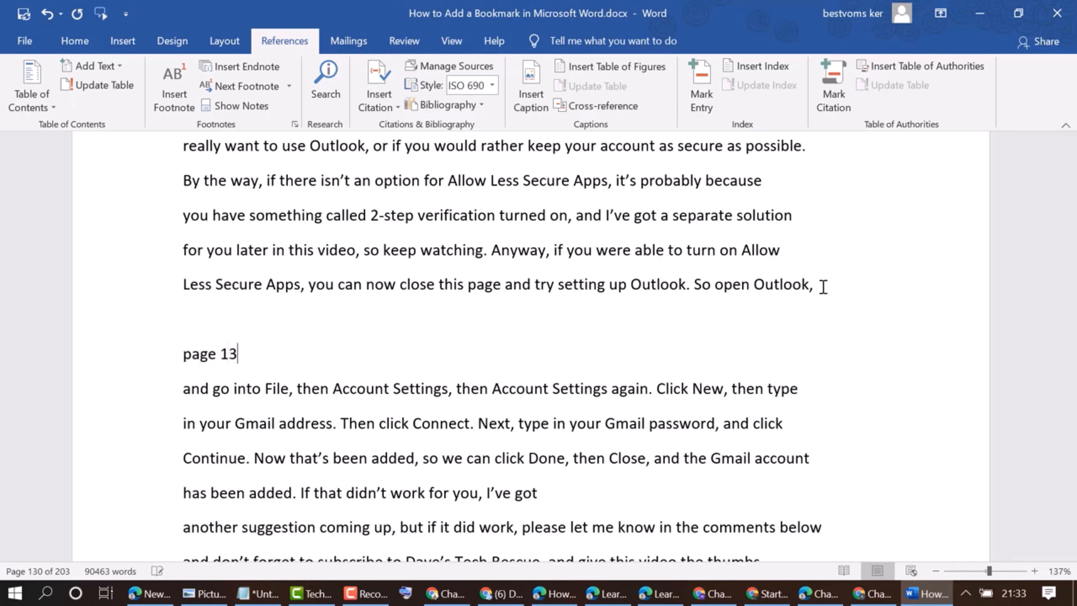
type("0")
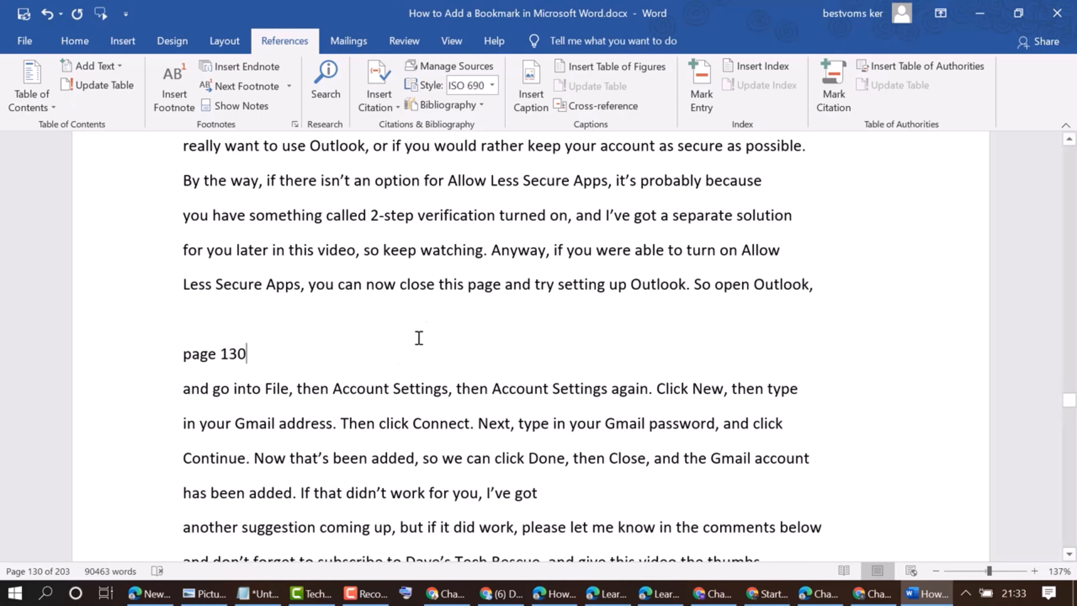
Copy the "page 130" text and insert a Figure caption below it with that text pasted in
left_click_drag(232, 353, 183, 354)
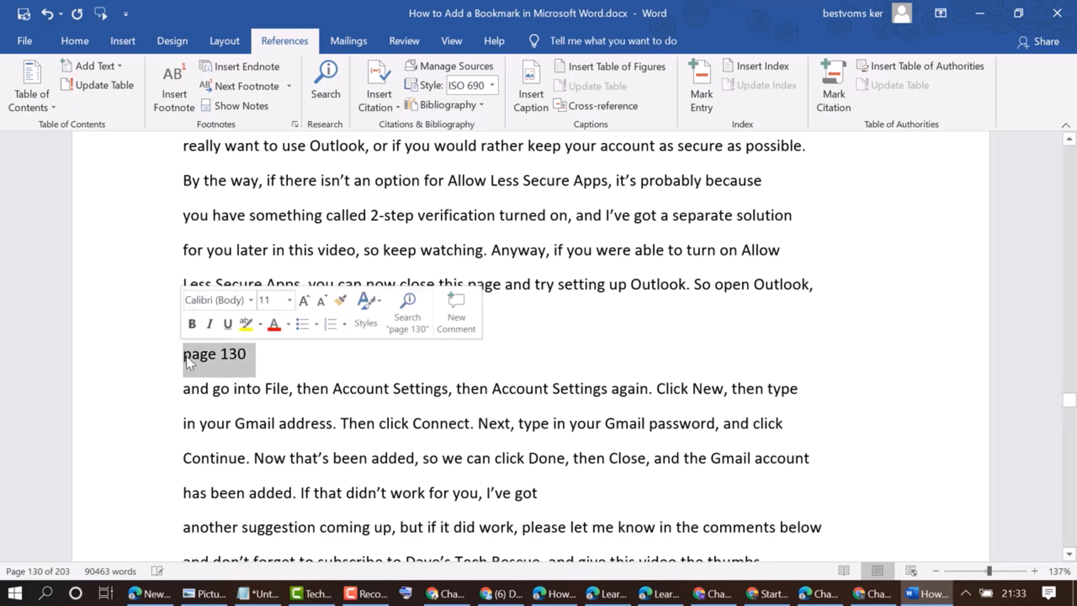
right_click(185, 354)
left_click(223, 129)
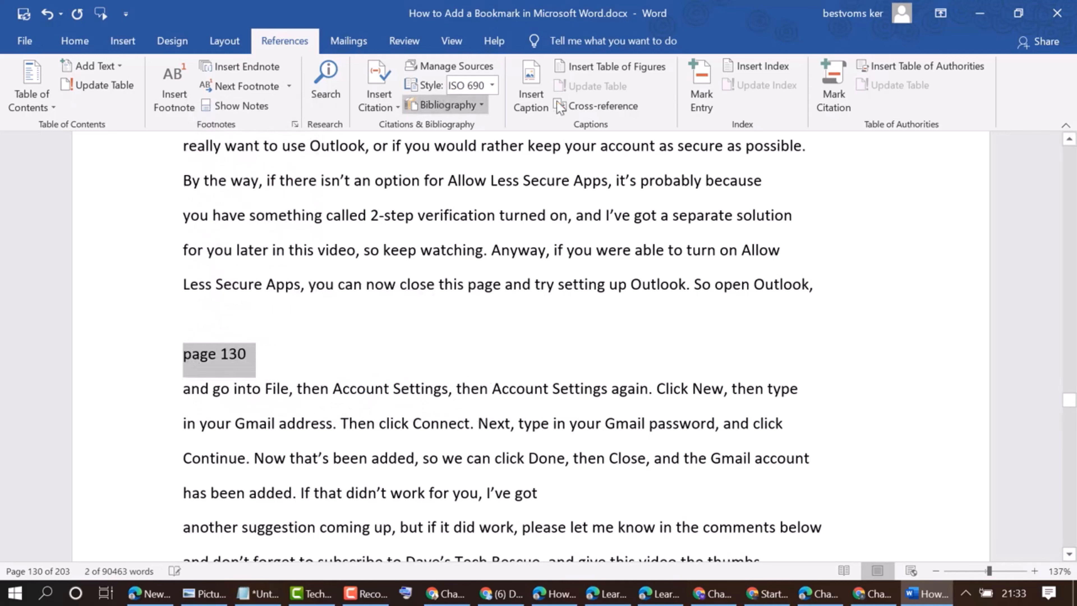
left_click(538, 95)
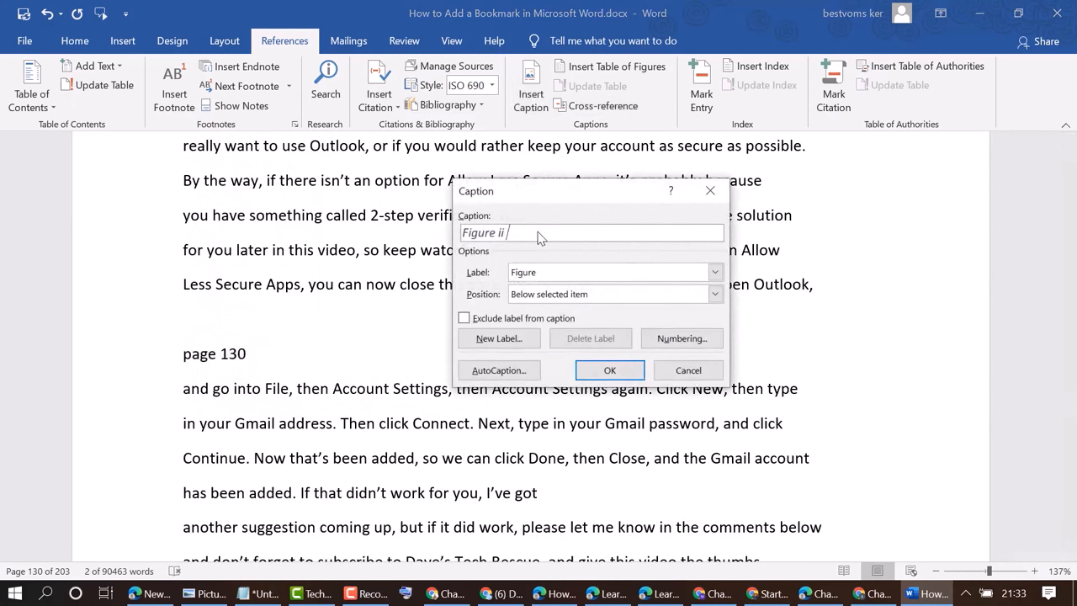
key("ctrl+v")
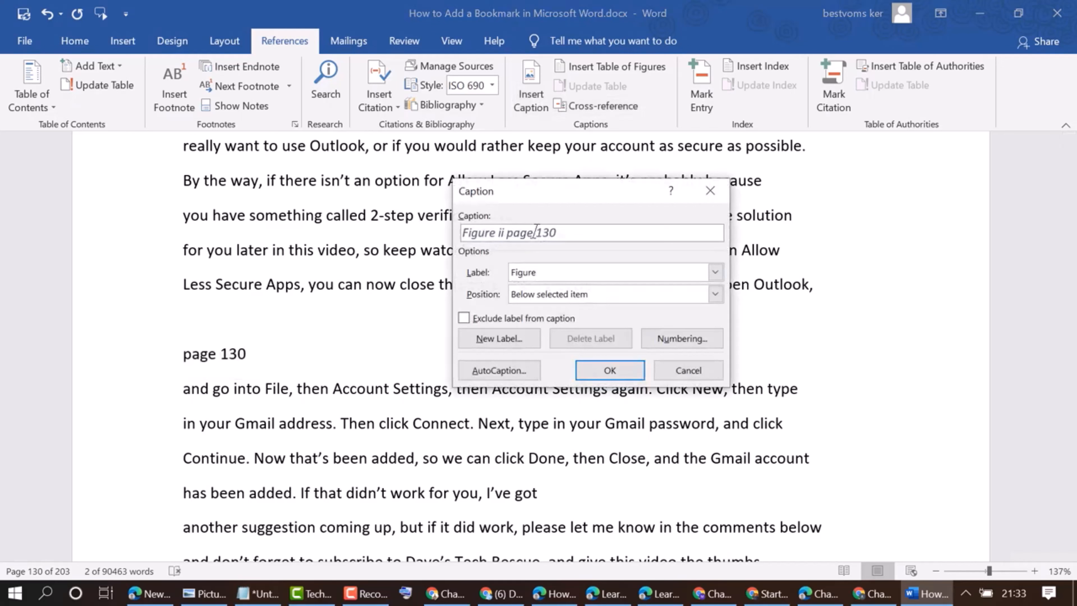
left_click(608, 371)
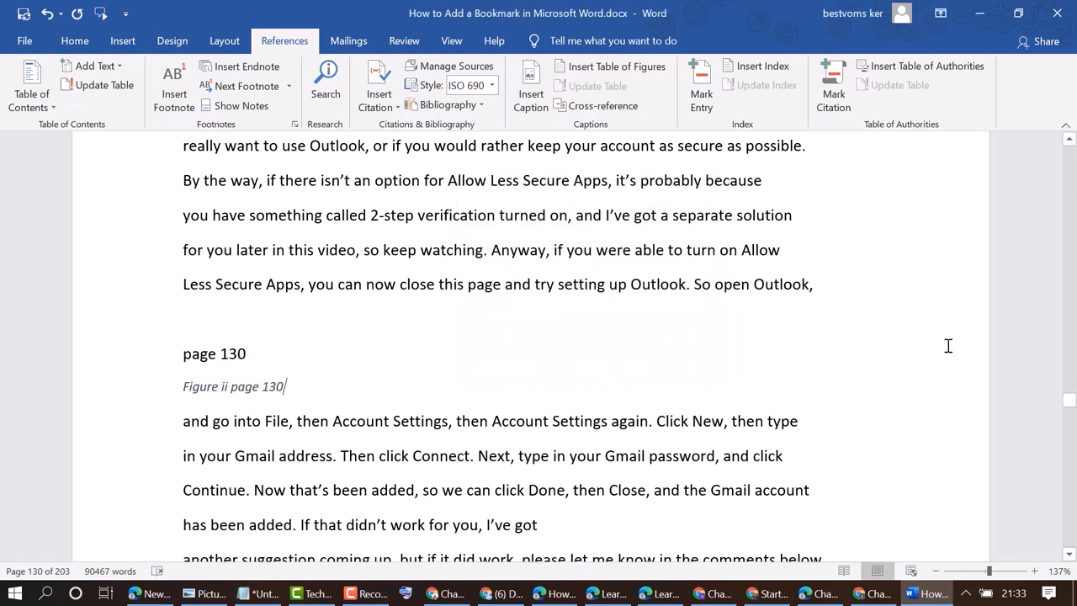
Add two blank lines at the top of page 131 before the line beginning "You can check if you have 2-step verification"
scroll(928, 303, "down", 3)
scroll(925, 294, "down", 2)
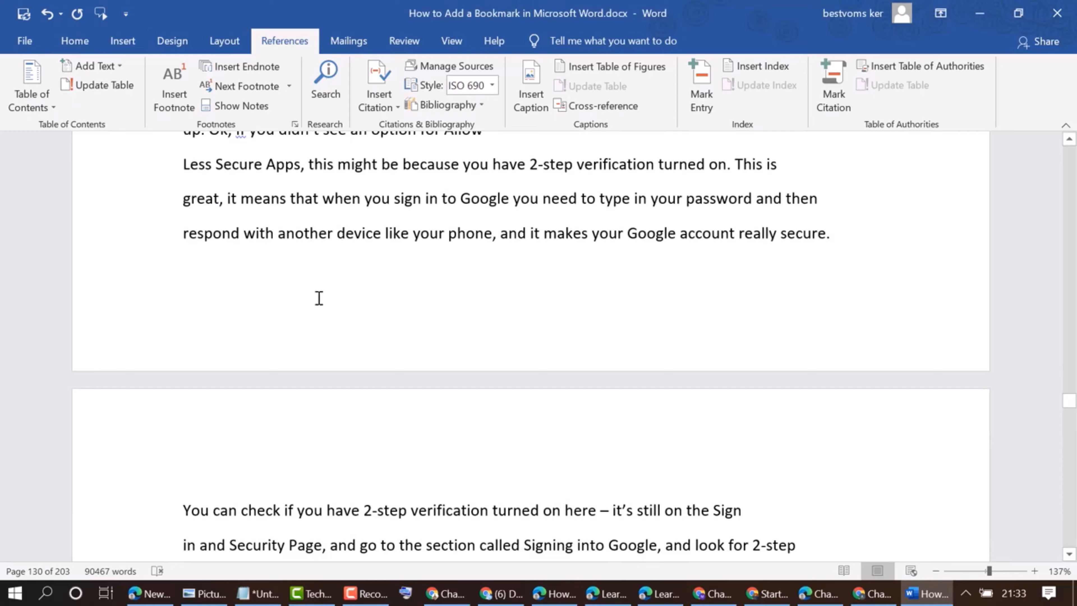
scroll(318, 298, "down", 1)
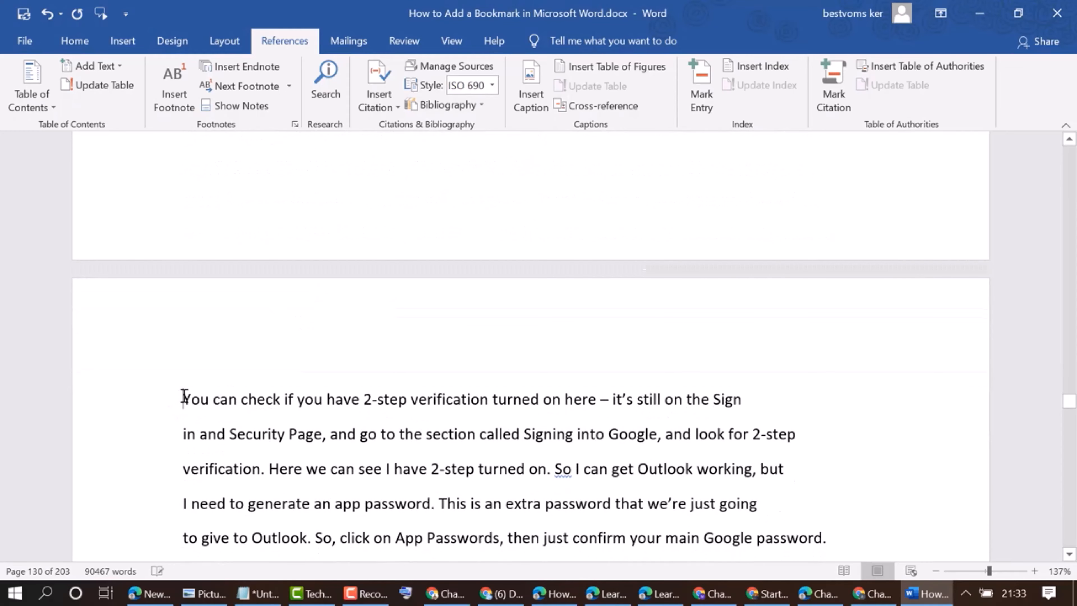
key("Return")
key("Return")
left_click(201, 378)
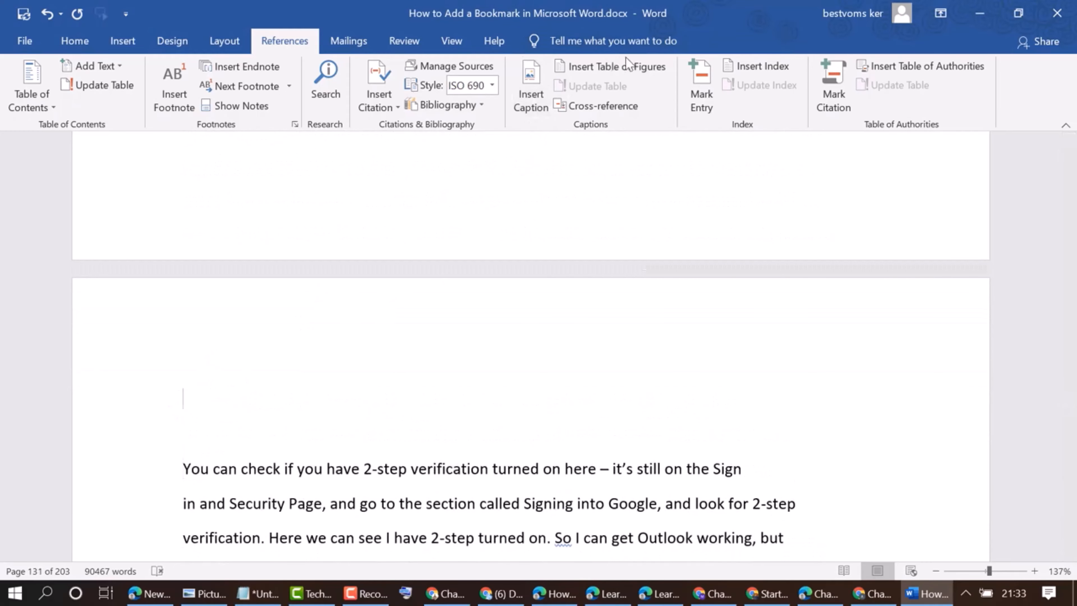
Open Insert Table of Figures on the new blank line and turn off Show page numbers
left_click(634, 67)
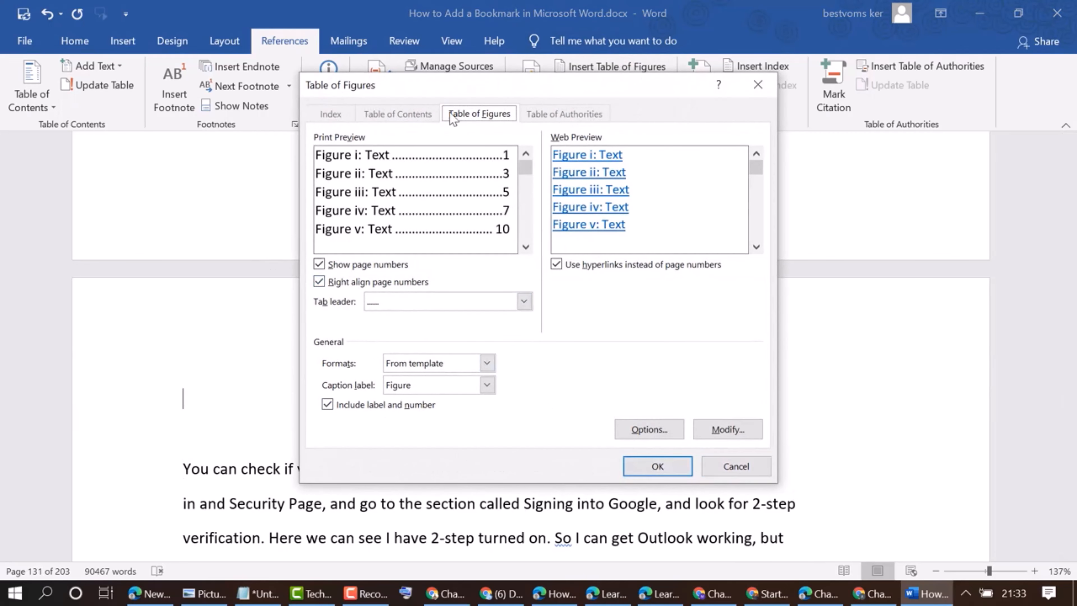
mouse_move(524, 170)
left_mouse_down()
mouse_move(524, 243)
mouse_move(521, 165)
left_mouse_up()
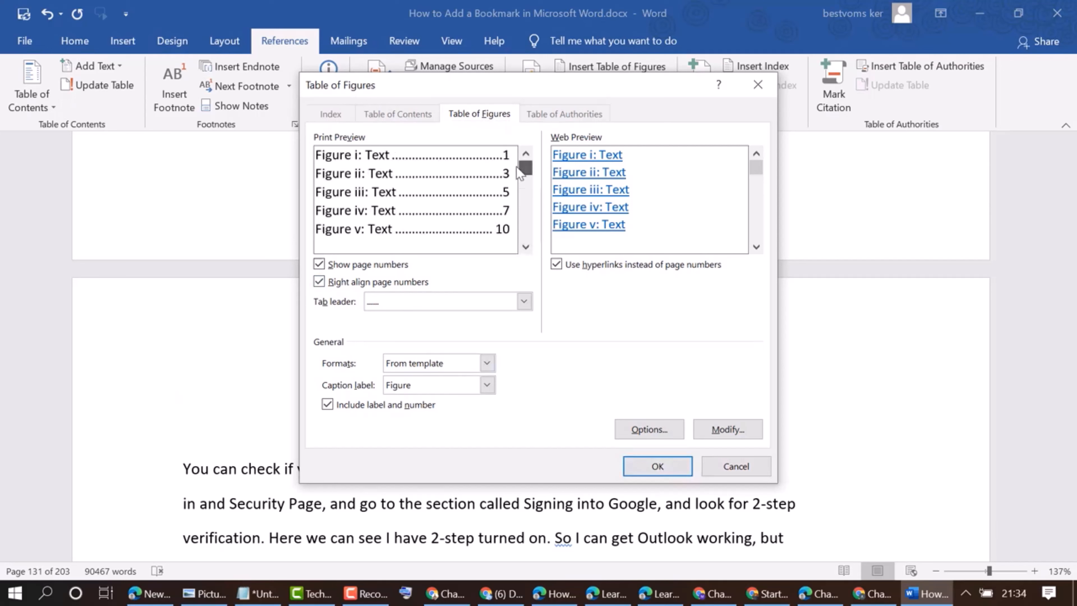
left_click(319, 264)
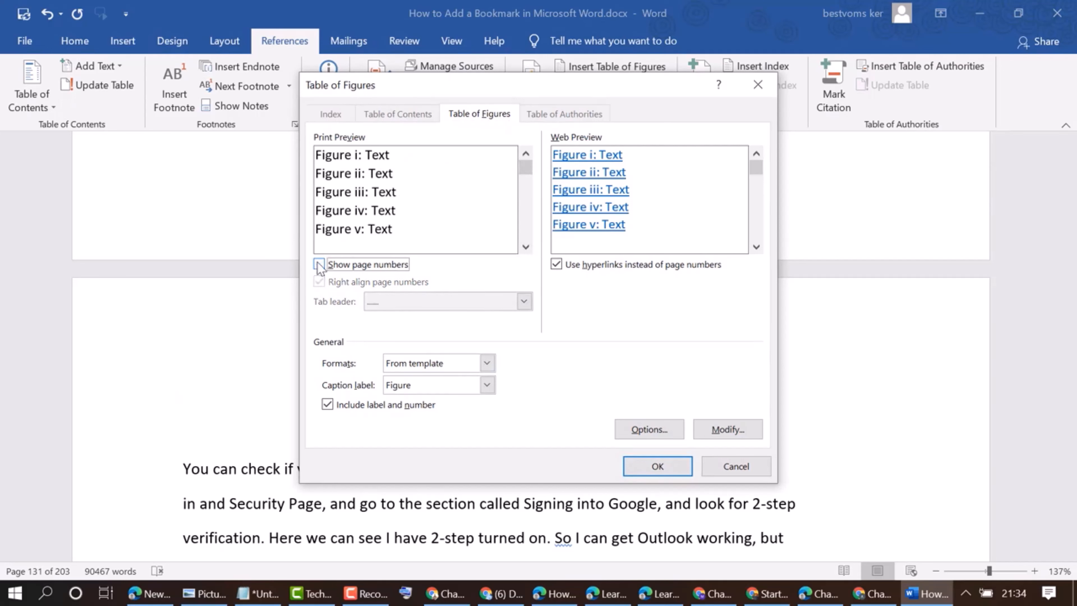